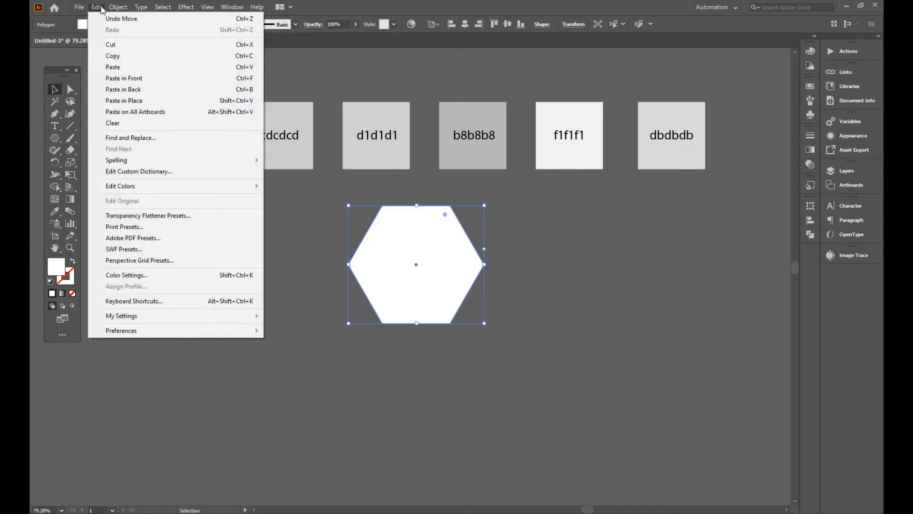
# - Paste a copy of the white hexagon in front and shrink it about its centre to roughly two-thirds of the size
pyautogui.click(126, 78)
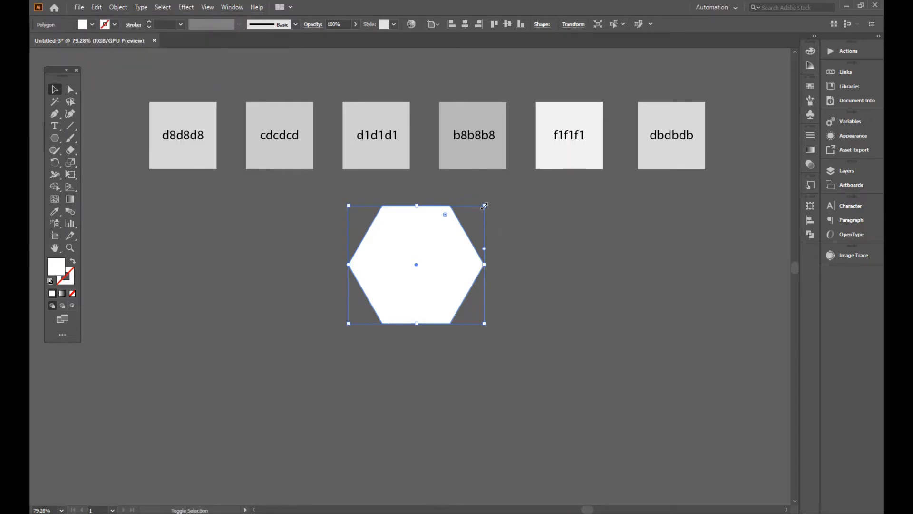
pyautogui.moveTo(484, 205); pyautogui.dragTo(478, 229)
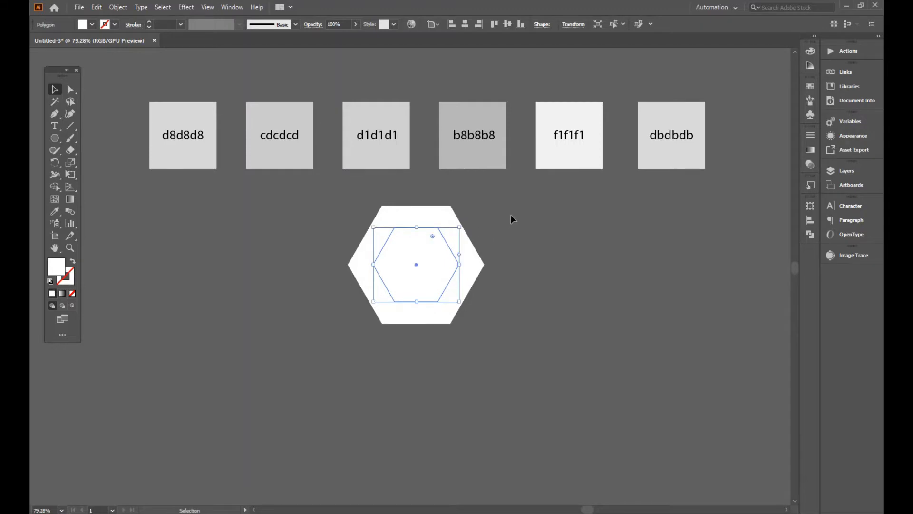
pyautogui.click(520, 237)
# - Cut the inner hexagon out of the outer one with Shape Builder, leaving a hollow hexagonal ring
pyautogui.click(424, 249)
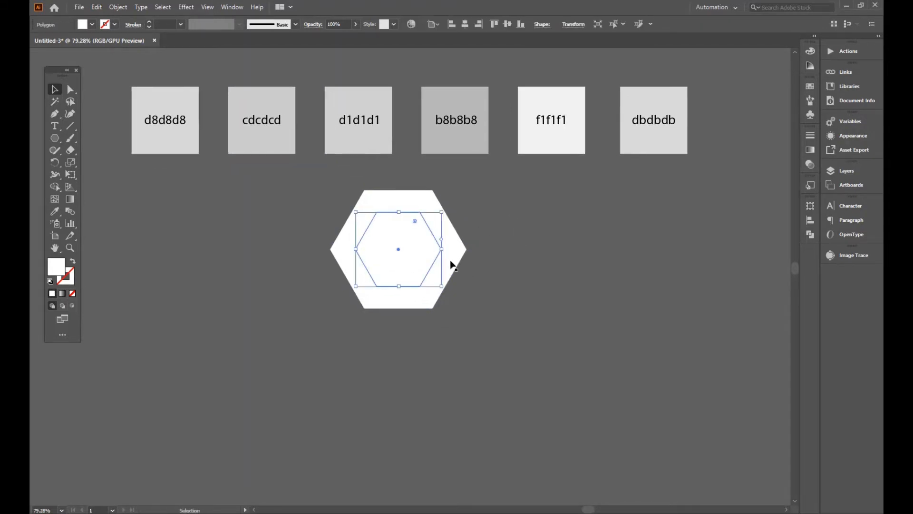
pyautogui.keyDown('shift'); pyautogui.click(454, 262); pyautogui.keyUp('shift')
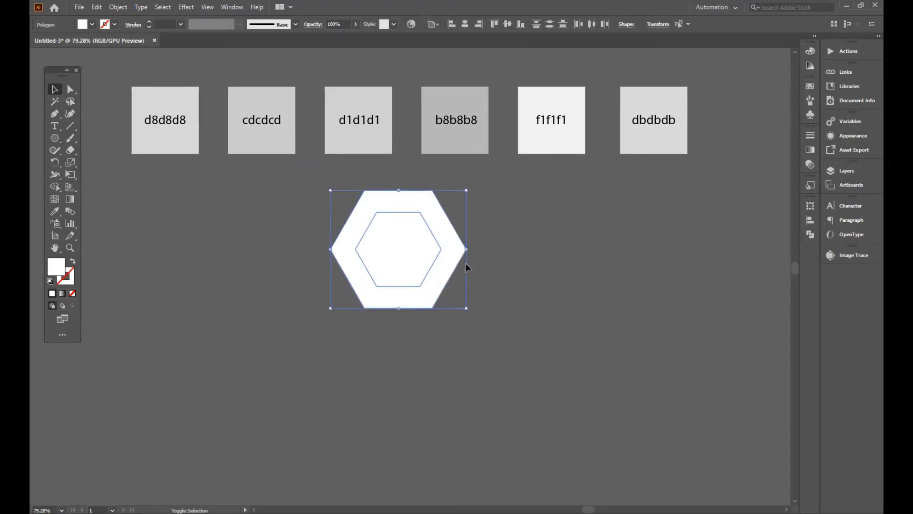
pyautogui.click(55, 187)
pyautogui.keyDown('alt'); pyautogui.click(391, 250); pyautogui.keyUp('alt')
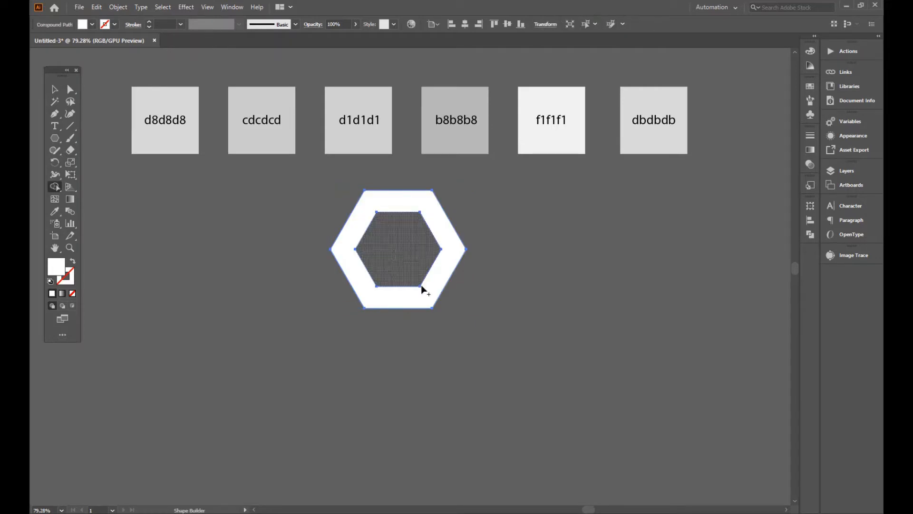
pyautogui.click(54, 89)
pyautogui.click(233, 256)
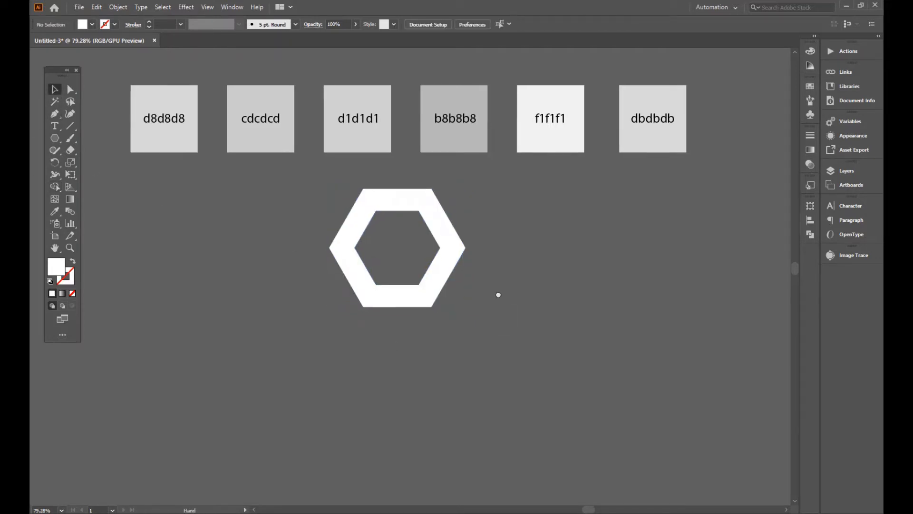
# - Draw a closed Pen shape over the ring's two left sides, from upper-left to lower-left corner, following the inner and outer corners
pyautogui.scroll(-1, 262, 209)
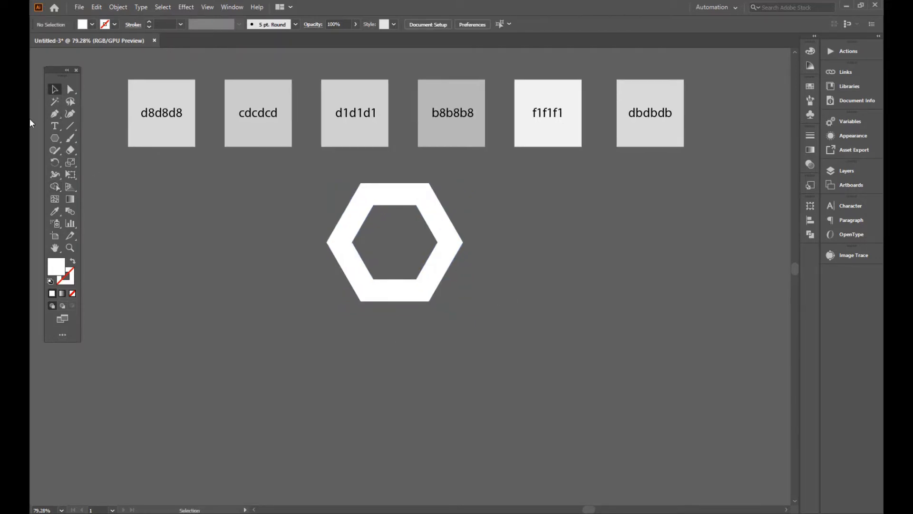
pyautogui.click(360, 183)
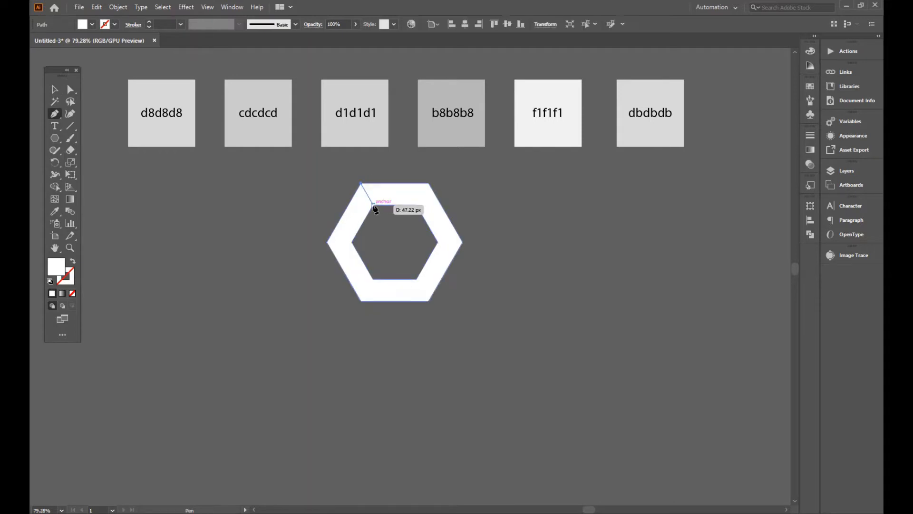
pyautogui.click(373, 204)
pyautogui.click(352, 242)
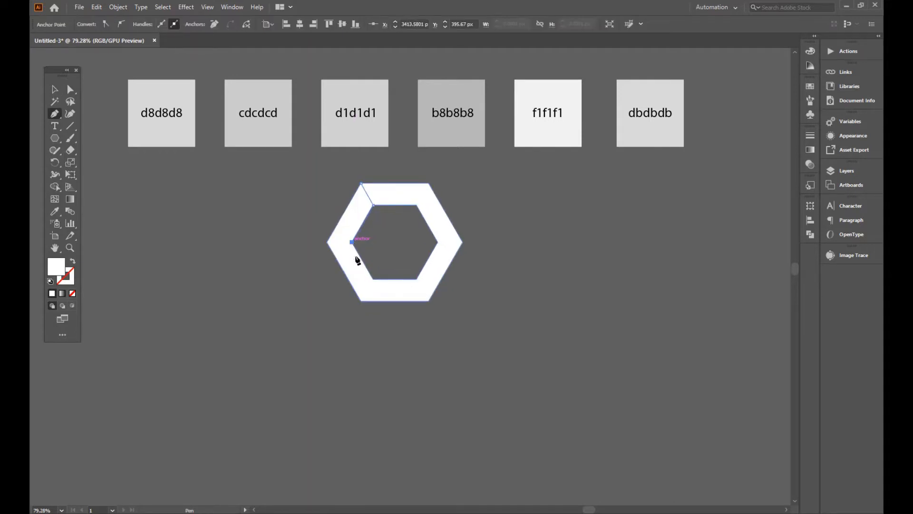
pyautogui.click(373, 279)
pyautogui.click(362, 299)
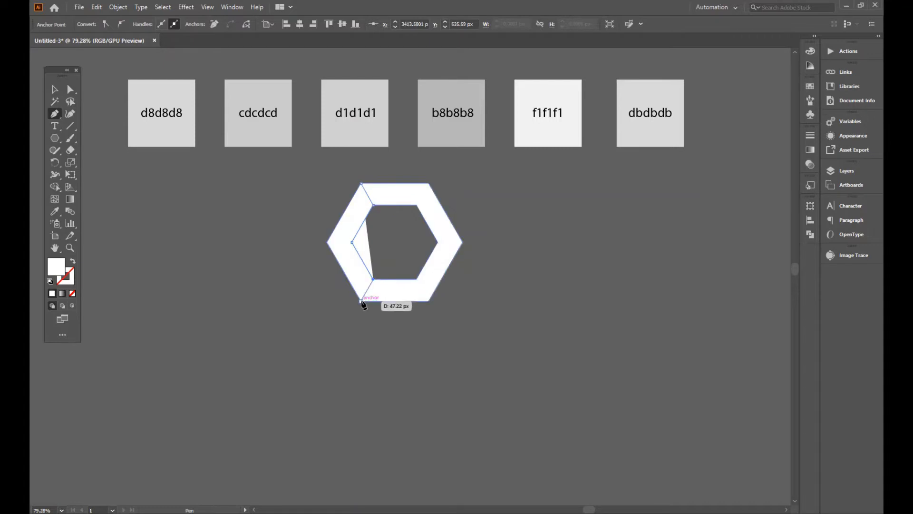
pyautogui.press('Escape')
pyautogui.click(326, 243)
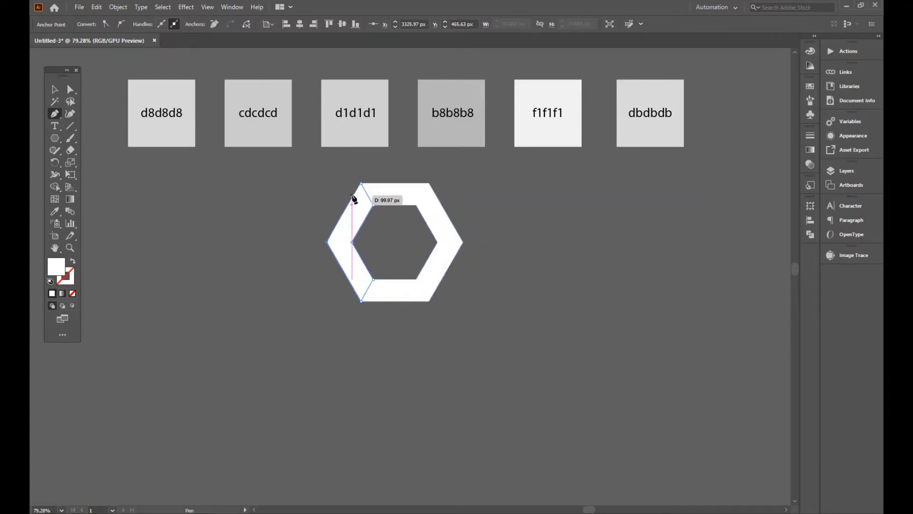
pyautogui.click(361, 183)
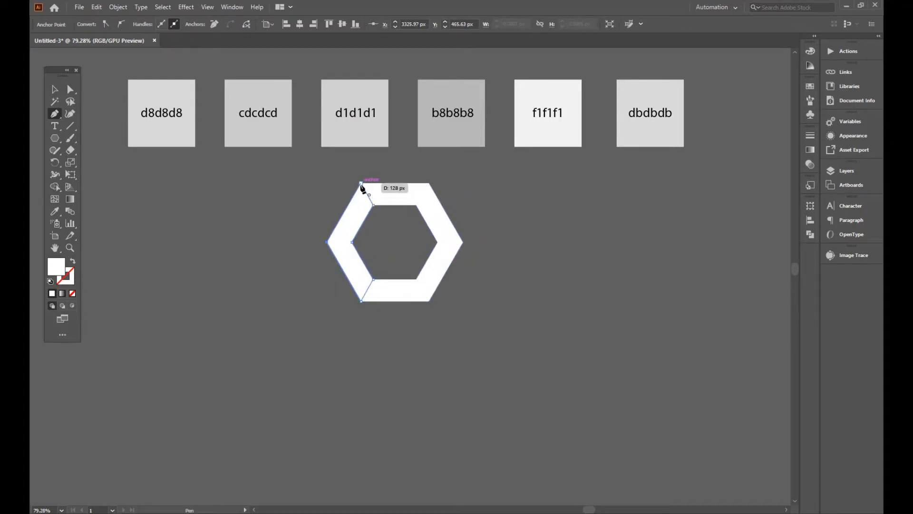
# - Draw a closed Pen shape over the ring's top and upper-right sides, snapping to its inner and outer corners
pyautogui.click(438, 242)
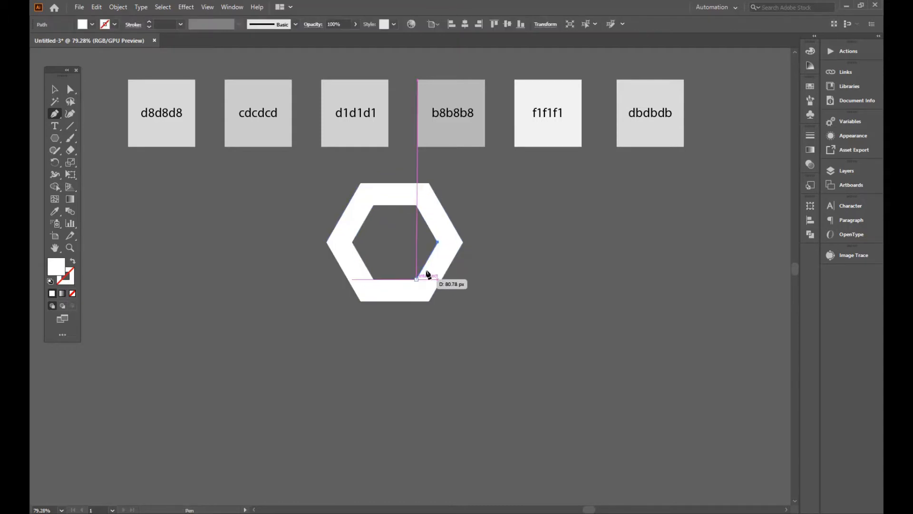
pyautogui.click(462, 242)
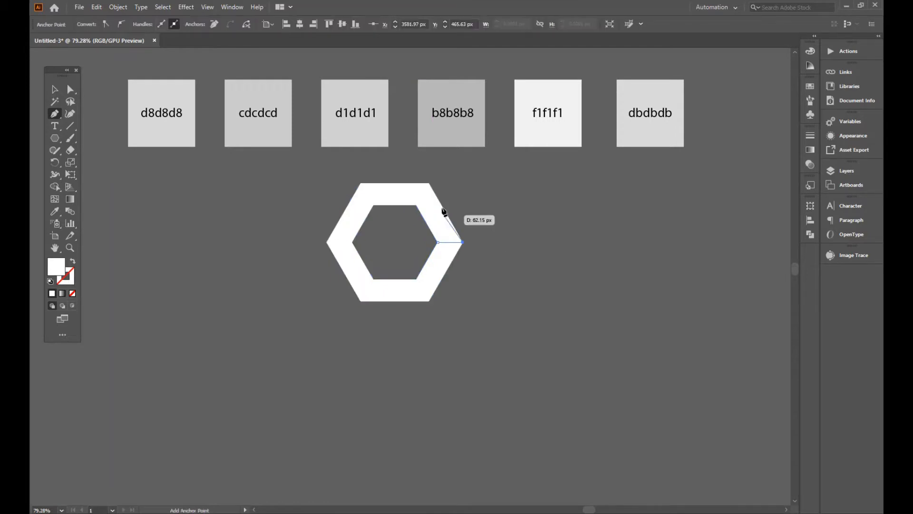
pyautogui.click(429, 184)
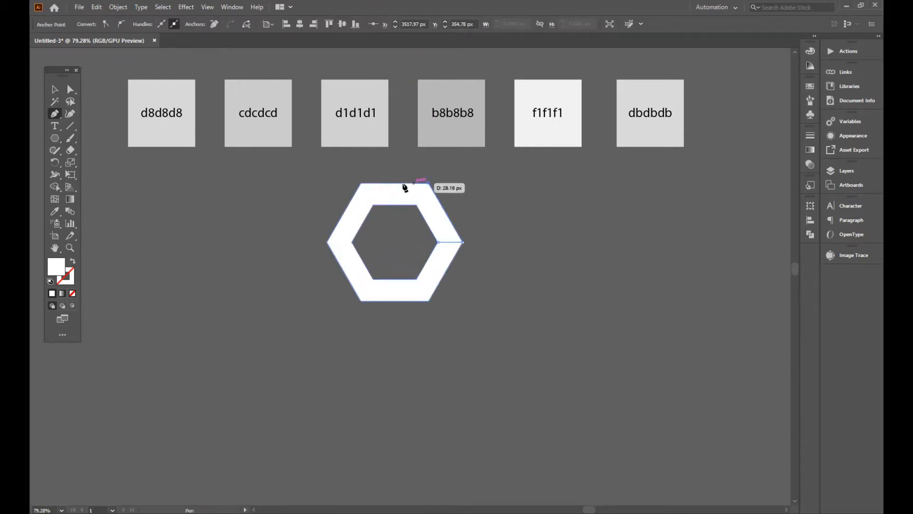
pyautogui.click(361, 183)
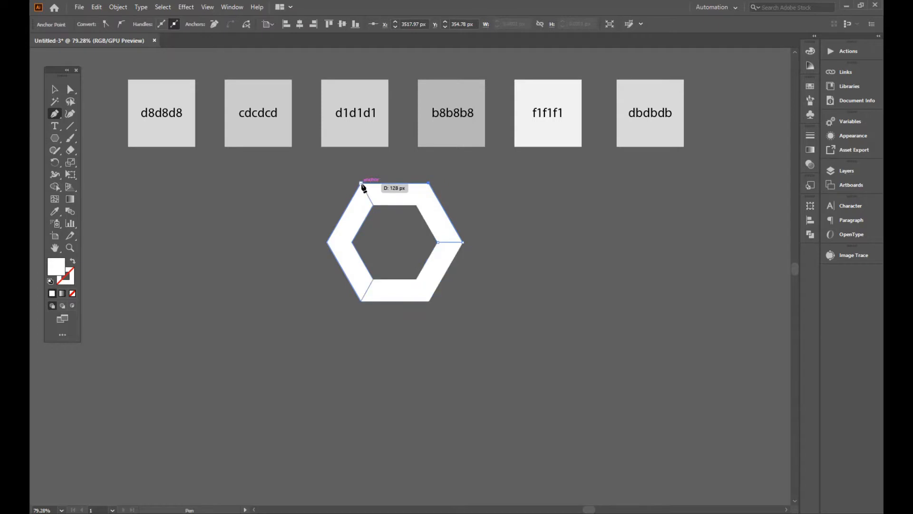
pyautogui.click(373, 205)
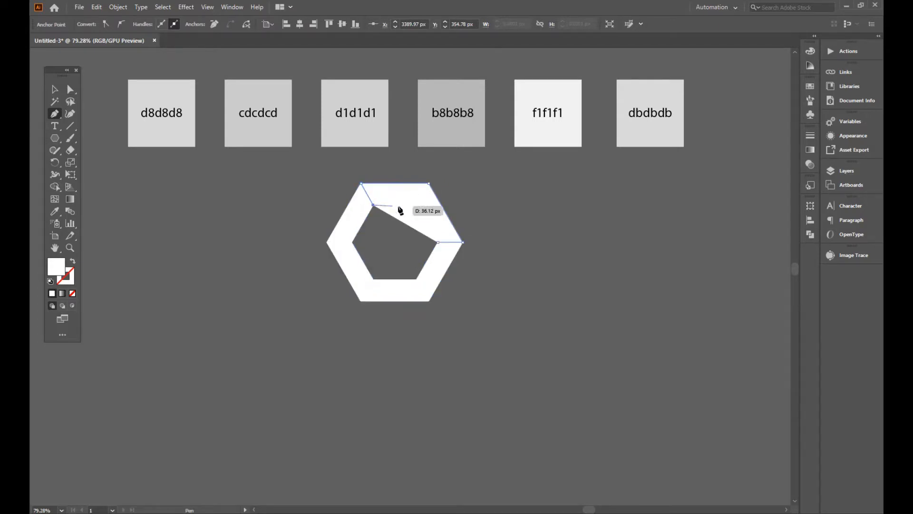
pyautogui.click(416, 205)
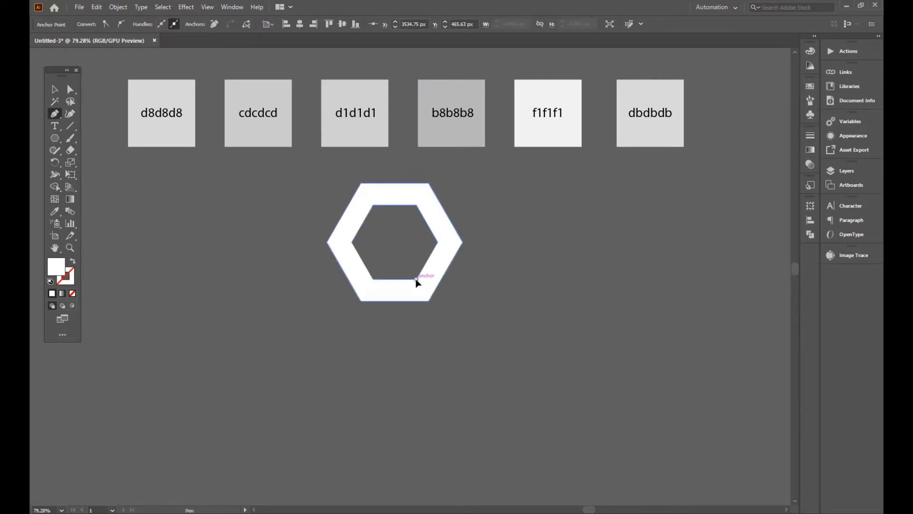
pyautogui.click(438, 242)
# - Draw a closed Pen shape over the ring's lower-right and bottom sides, snapping to its inner and outer corners
pyautogui.click(438, 242)
pyautogui.click(463, 242)
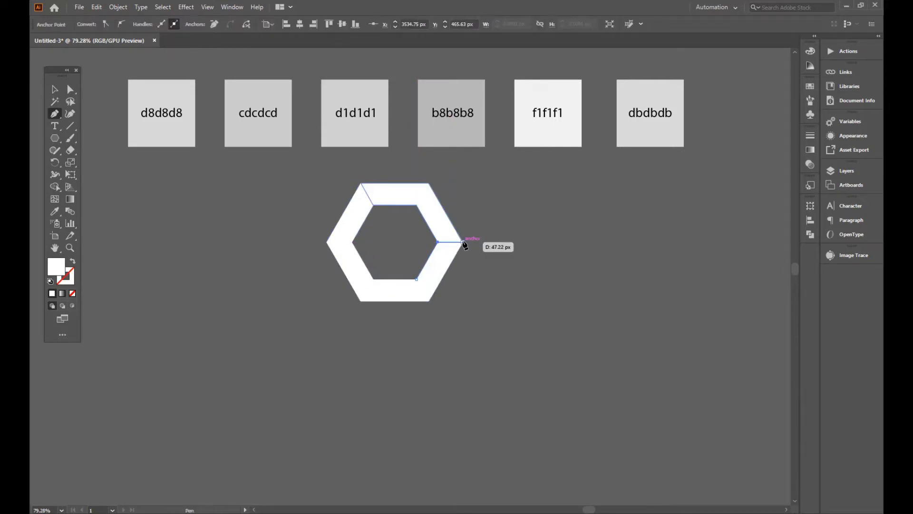
pyautogui.click(429, 301)
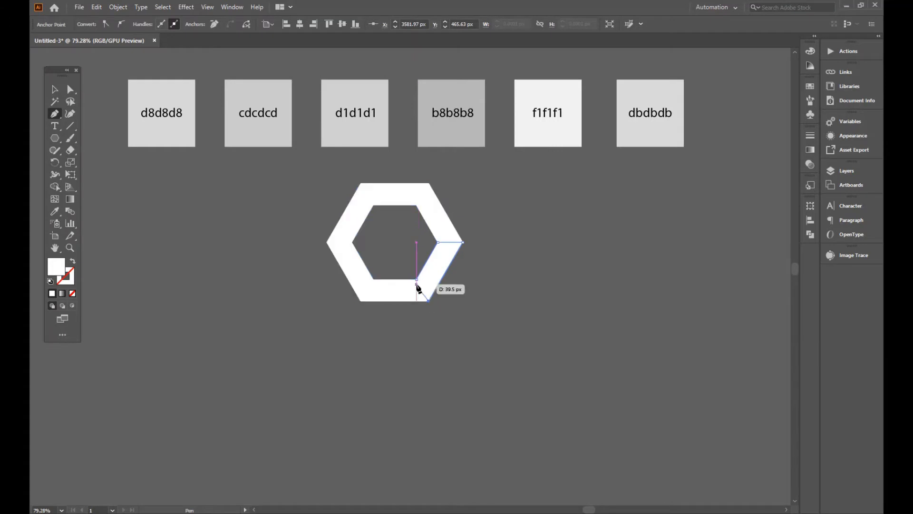
pyautogui.click(360, 300)
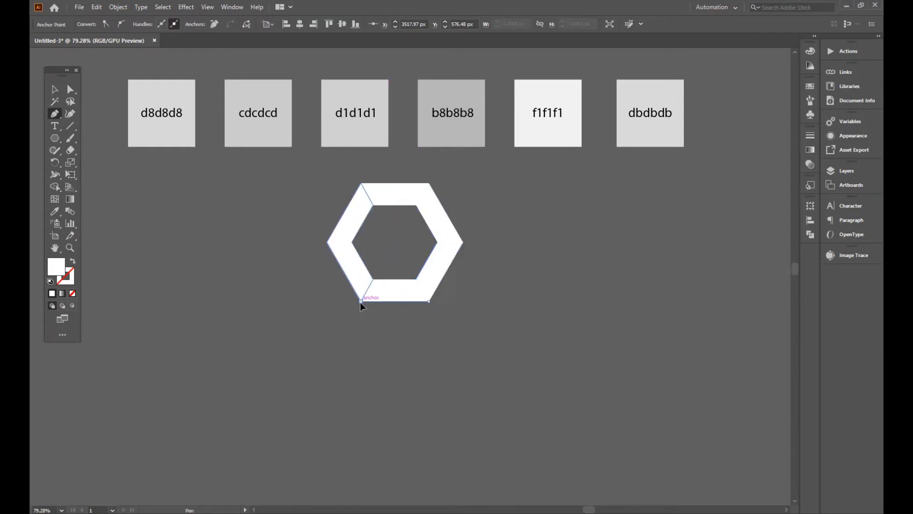
pyautogui.click(373, 280)
pyautogui.click(417, 278)
pyautogui.click(438, 243)
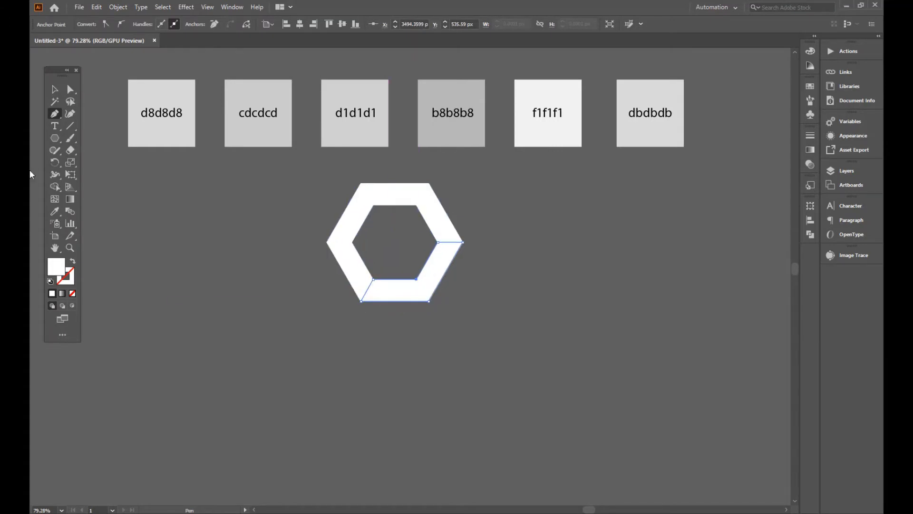
# - Move the three drawn sections together horizontally clear of the original ring, and delete the original ring
pyautogui.click(56, 89)
pyautogui.click(184, 260)
pyautogui.click(340, 245)
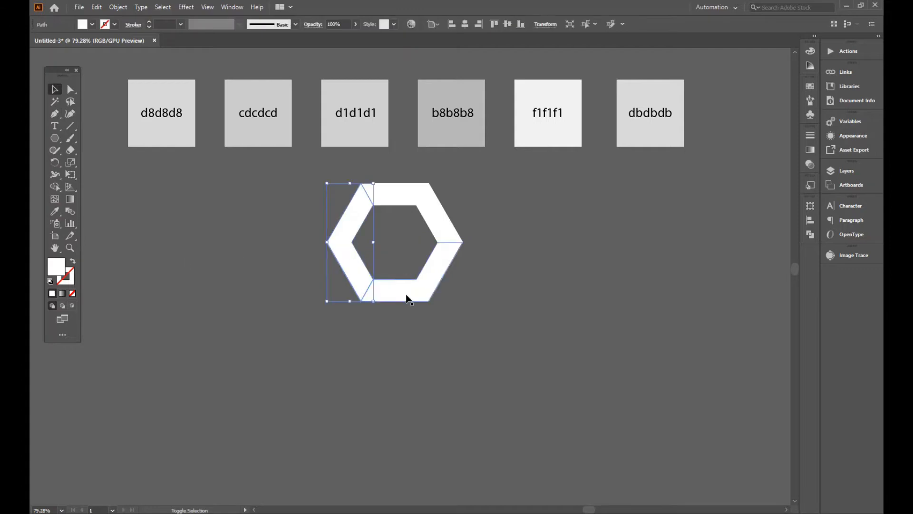
pyautogui.keyDown('shift'); pyautogui.click(450, 245); pyautogui.keyUp('shift')
pyautogui.moveTo(416, 203); pyautogui.dragTo(577, 203)
pyautogui.click(452, 290)
pyautogui.click(440, 281)
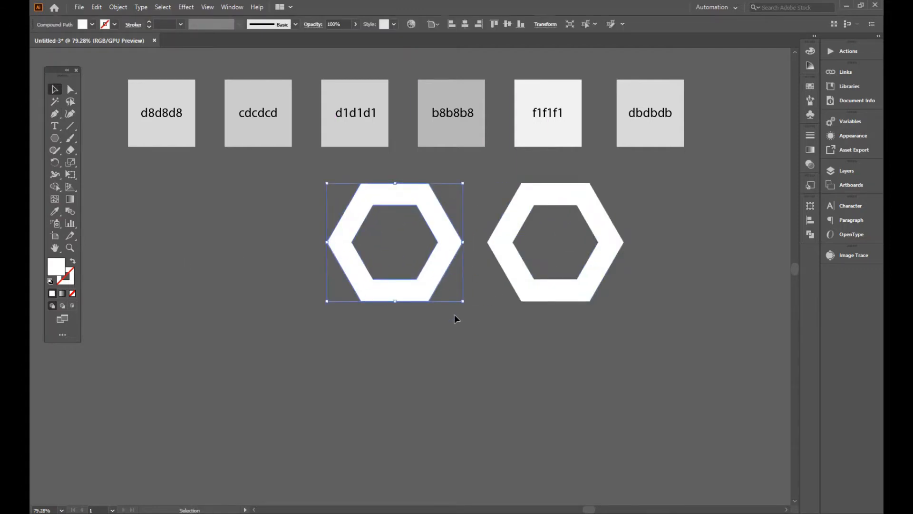
pyautogui.press('Delete')
# - Rotate the three-section ring so its corners point up and down, and move it back beneath the middle colour swatches
pyautogui.click(561, 184)
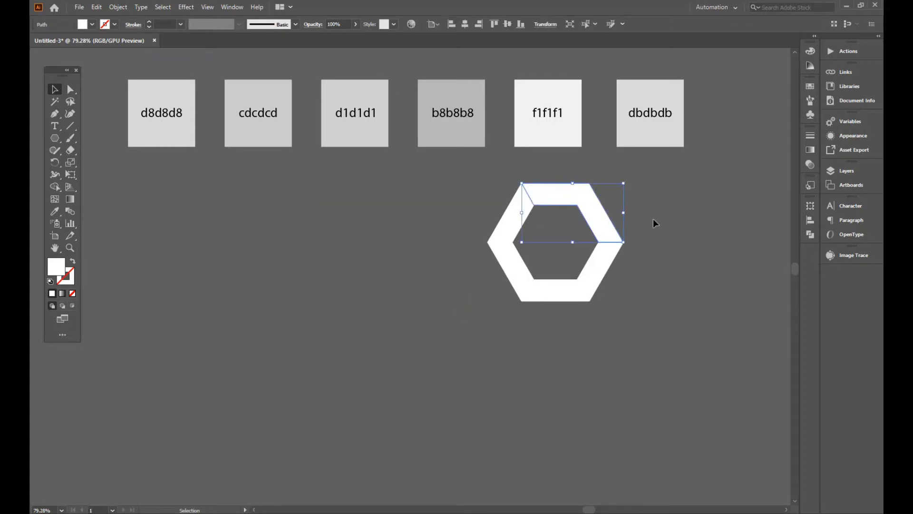
pyautogui.click(618, 272)
pyautogui.click(594, 279)
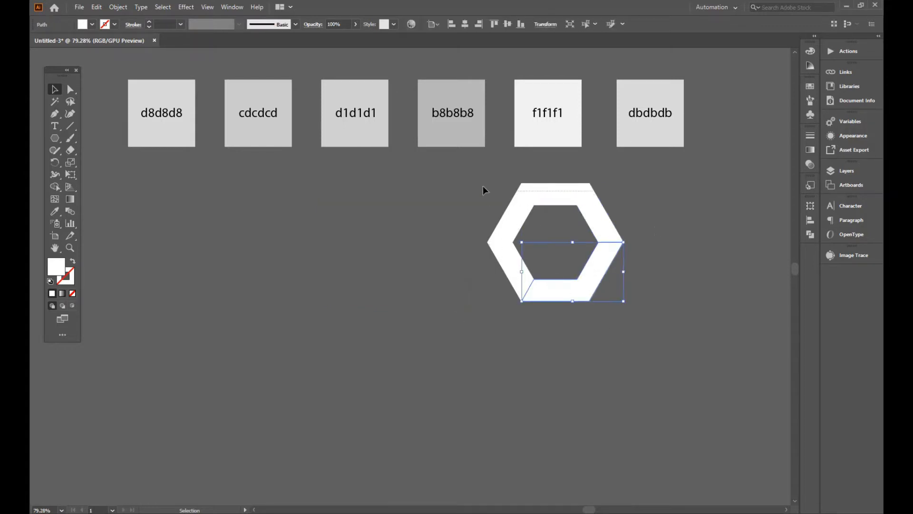
pyautogui.moveTo(484, 186); pyautogui.dragTo(483, 186)
pyautogui.moveTo(626, 179); pyautogui.dragTo(624, 313)
pyautogui.moveTo(593, 283); pyautogui.dragTo(440, 284)
pyautogui.moveTo(461, 170); pyautogui.dragTo(361, 326)
pyautogui.click(533, 278)
pyautogui.moveTo(528, 259); pyautogui.dragTo(556, 232)
pyautogui.click(364, 205)
pyautogui.click(552, 230)
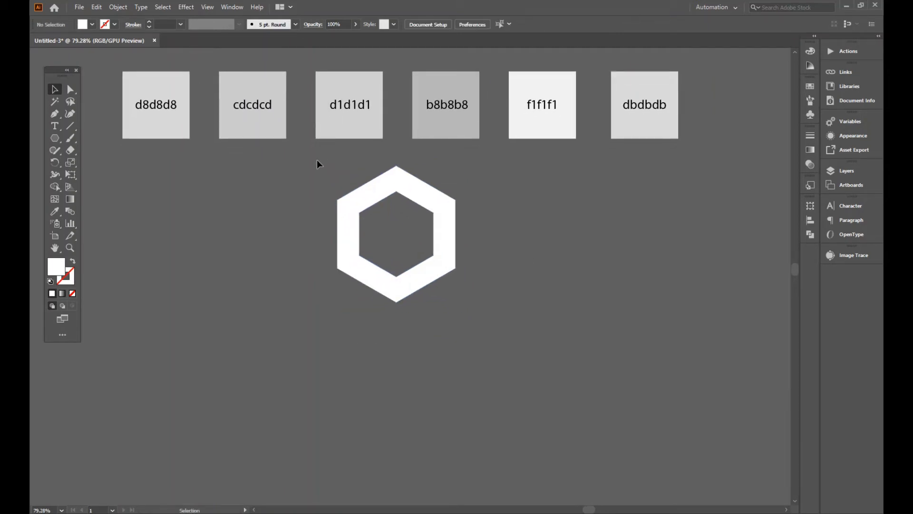
pyautogui.moveTo(316, 160); pyautogui.dragTo(581, 258)
pyautogui.click(580, 258)
# - Fill the ring's left and upper-left section with a linear gradient whose start stop is sampled from the d8d8d8 swatch
pyautogui.click(375, 198)
pyautogui.moveTo(526, 200); pyautogui.dragTo(551, 207)
pyautogui.click(810, 150)
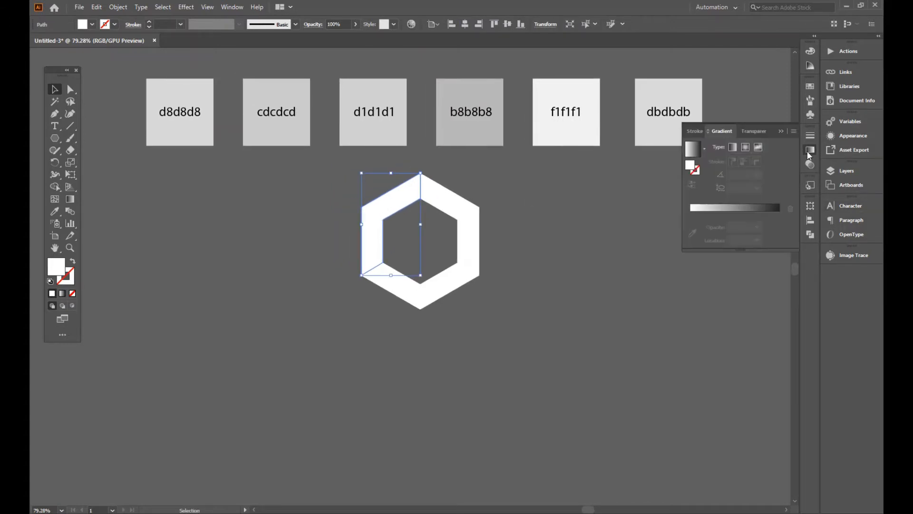
pyautogui.click(688, 151)
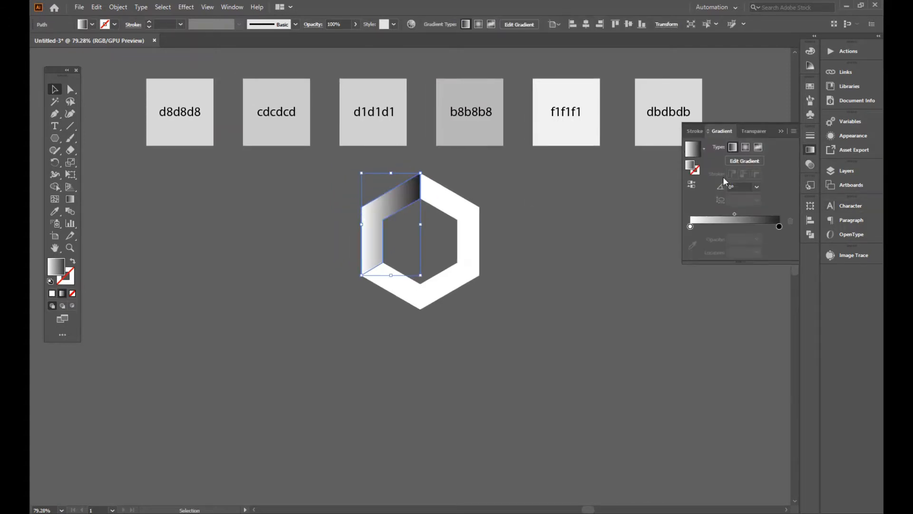
pyautogui.doubleClick(691, 227)
pyautogui.click(647, 297)
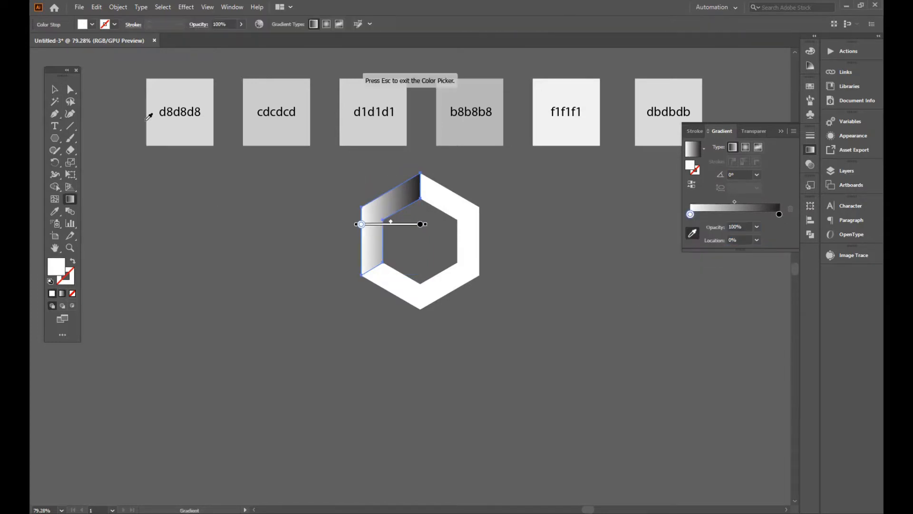
pyautogui.click(174, 133)
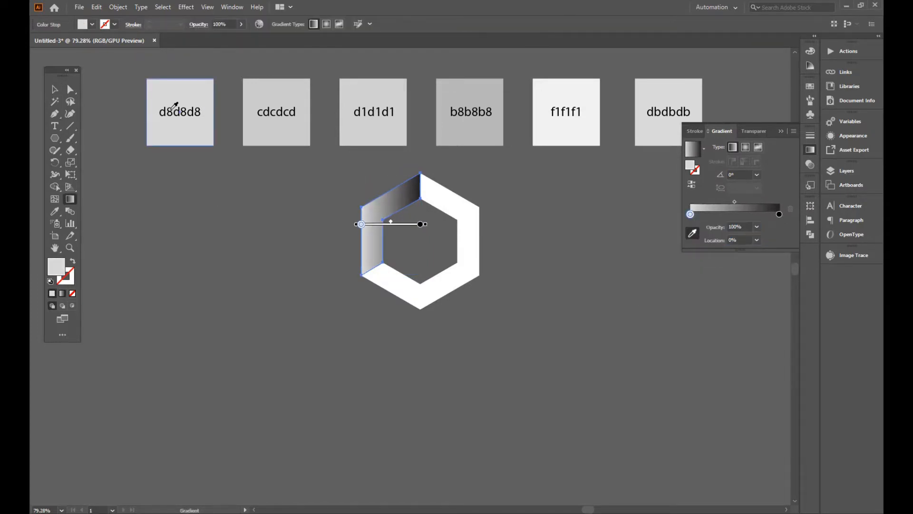
# - Sample the cdcdcd swatch for the gradient's end stop and redirect the gradient to an angle of about 8°
pyautogui.doubleClick(779, 215)
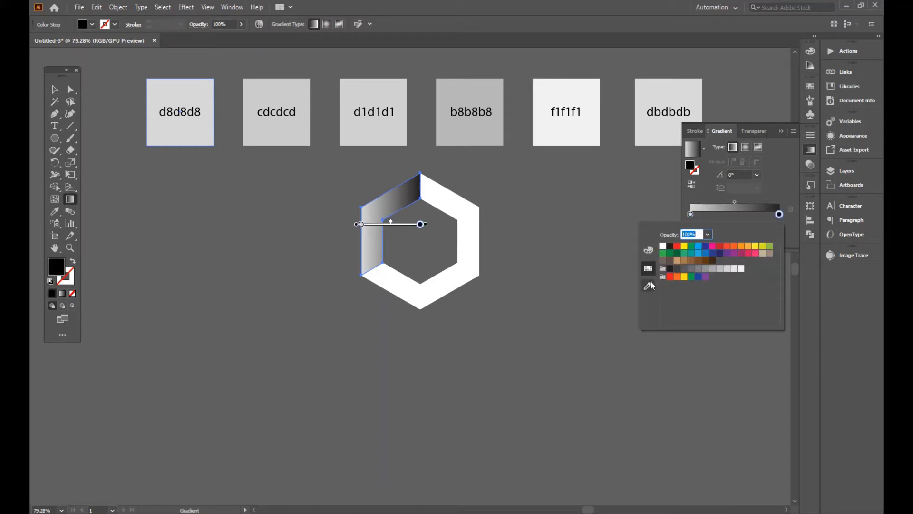
pyautogui.click(648, 285)
pyautogui.click(295, 125)
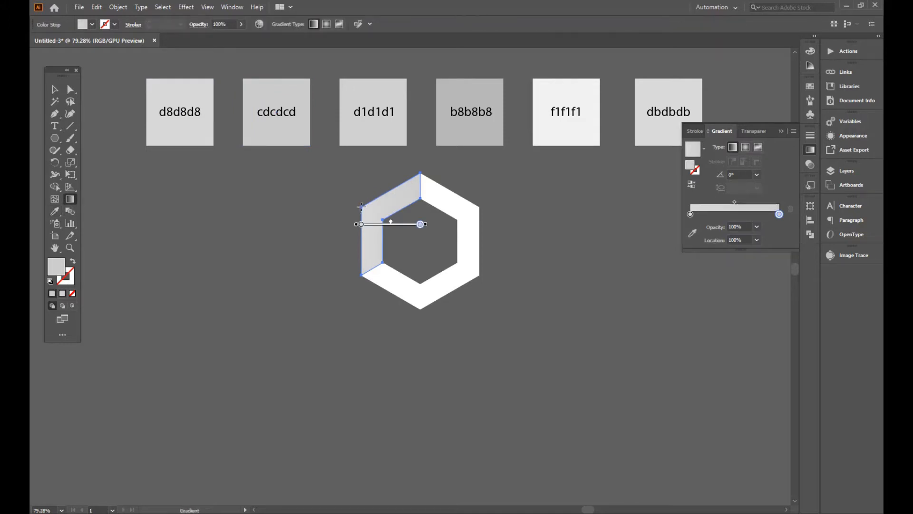
pyautogui.moveTo(361, 206); pyautogui.dragTo(420, 199)
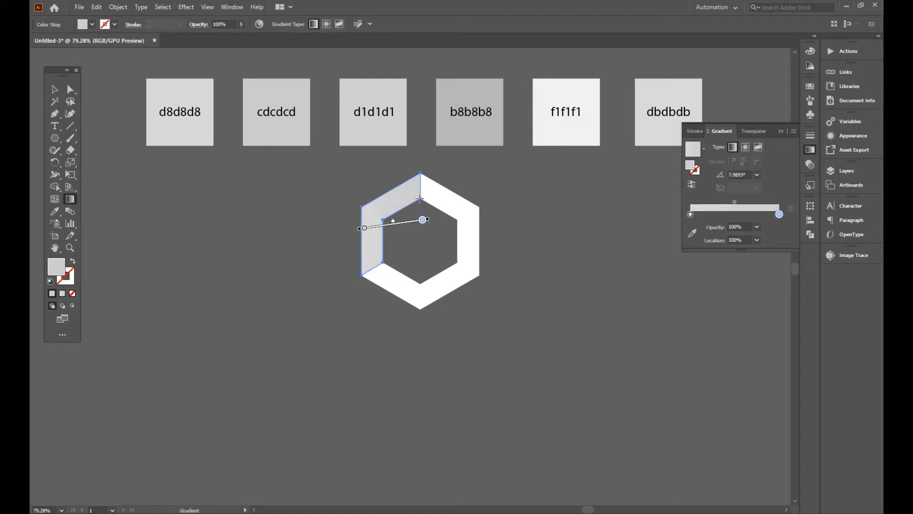
pyautogui.click(62, 85)
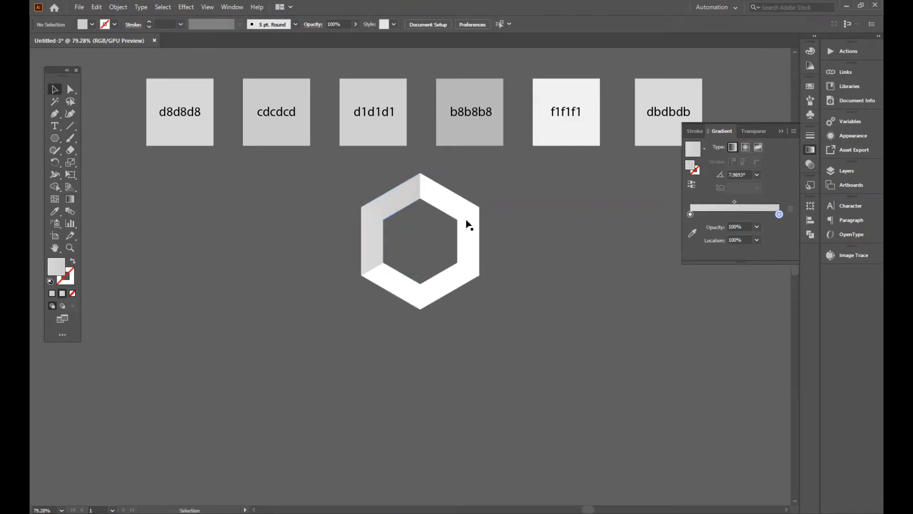
# - Fill the ring's right and upper-right section with a linear gradient whose start stop is sampled from the d1d1d1 swatch
pyautogui.click(468, 224)
pyautogui.click(693, 149)
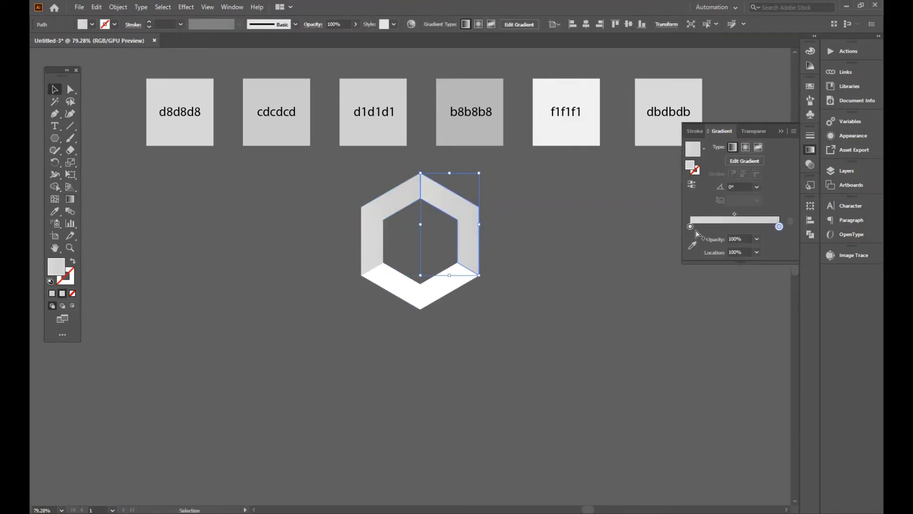
pyautogui.doubleClick(690, 227)
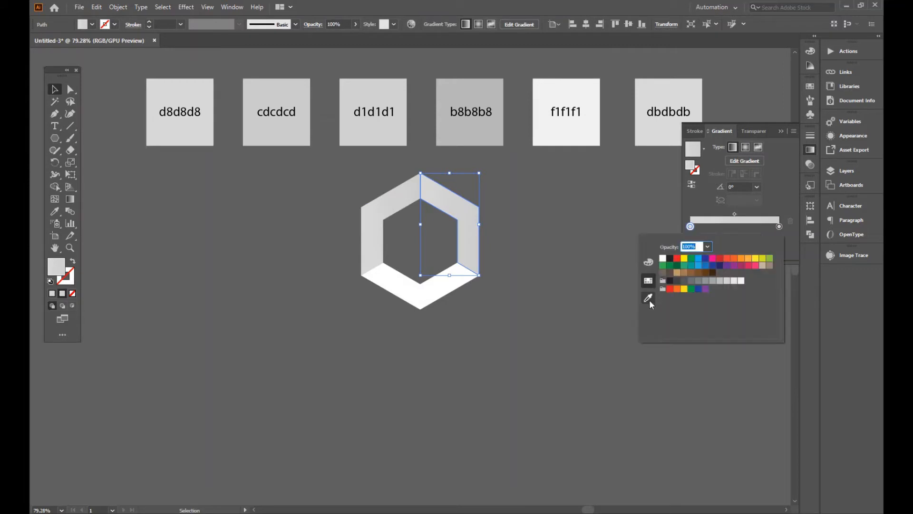
pyautogui.click(649, 299)
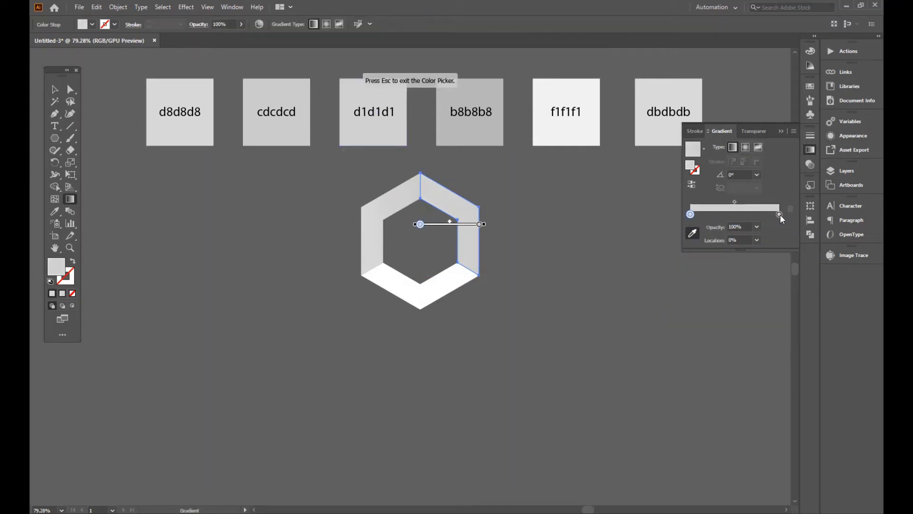
# - Sample the b8b8b8 swatch for the right section's gradient end stop and redirect the gradient to an angle of about -54°
pyautogui.doubleClick(780, 214)
pyautogui.click(650, 287)
pyautogui.press('Escape')
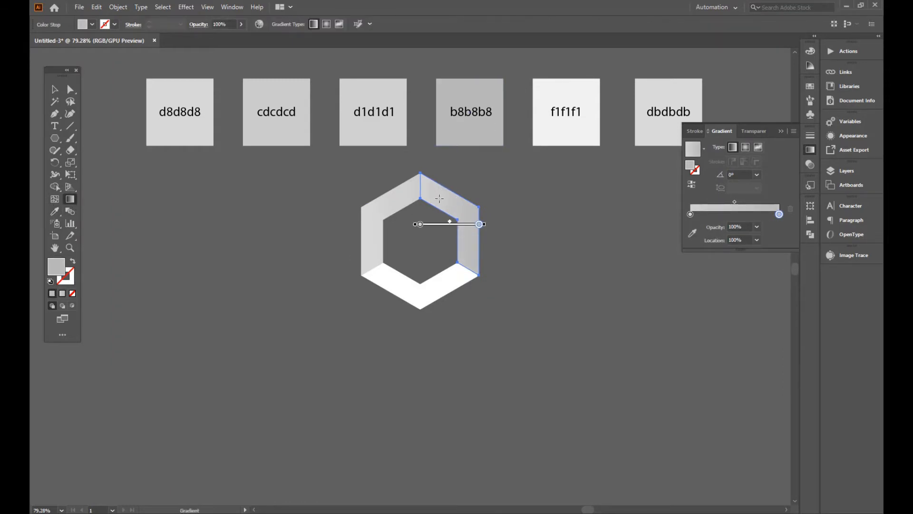
pyautogui.moveTo(440, 199); pyautogui.dragTo(471, 239)
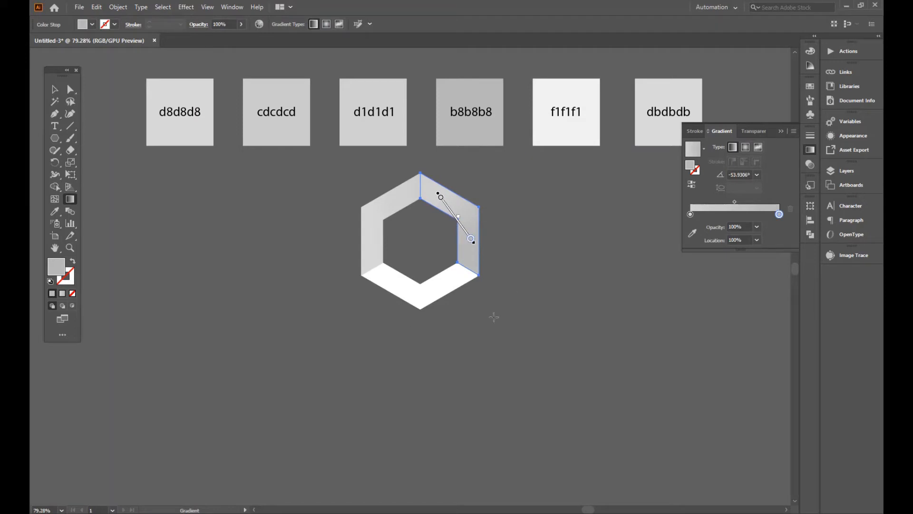
pyautogui.press('v')
# - Fill the ring's bottom section with a radial gradient whose start stop is sampled from the f1f1f1 swatch
pyautogui.click(433, 302)
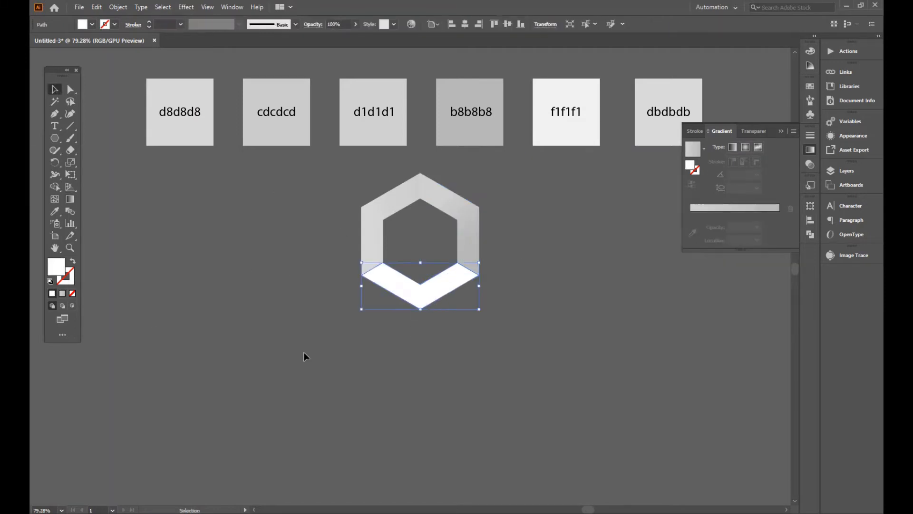
pyautogui.click(694, 153)
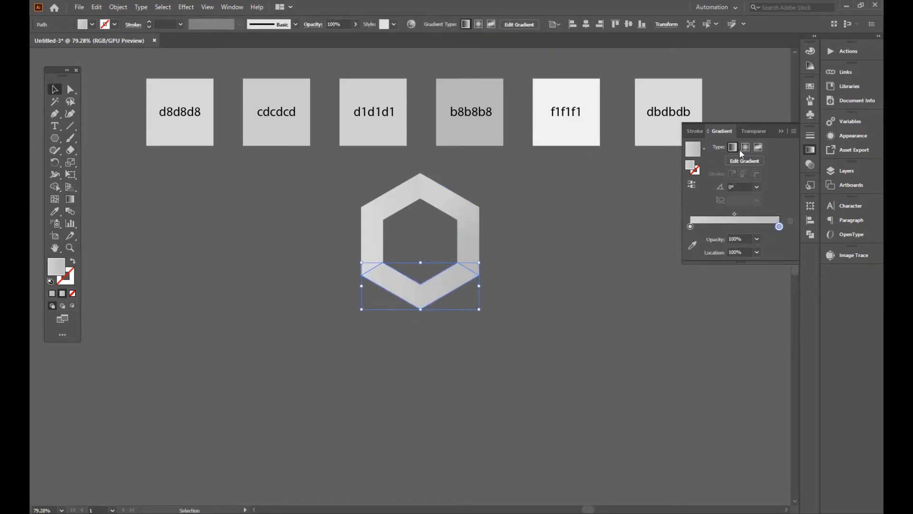
pyautogui.click(744, 147)
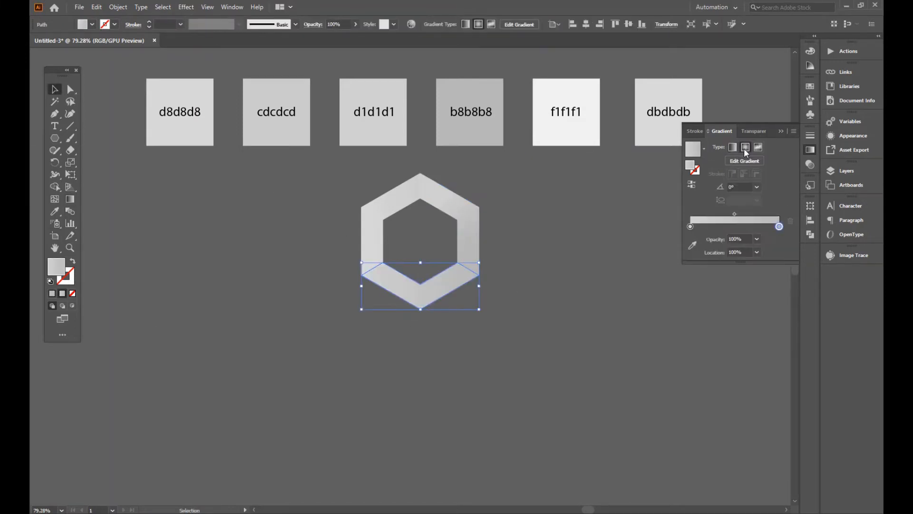
pyautogui.doubleClick(690, 227)
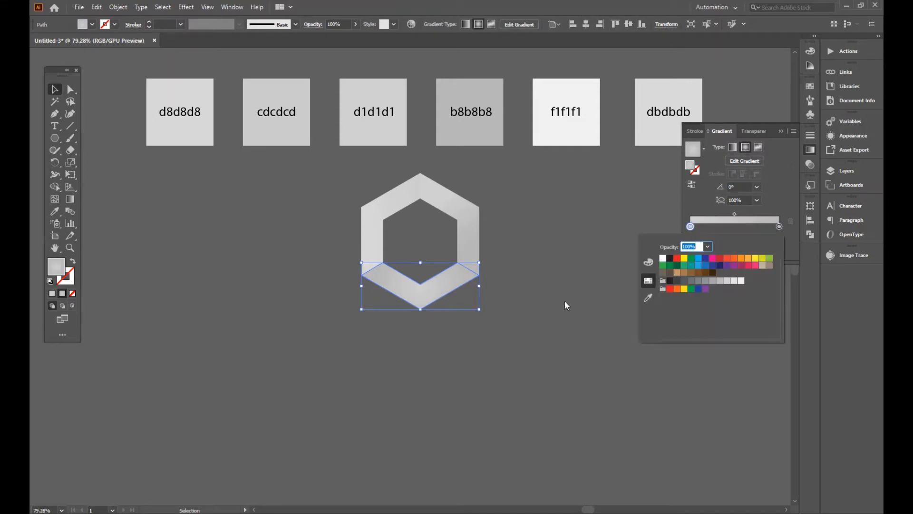
pyautogui.click(647, 298)
pyautogui.click(580, 140)
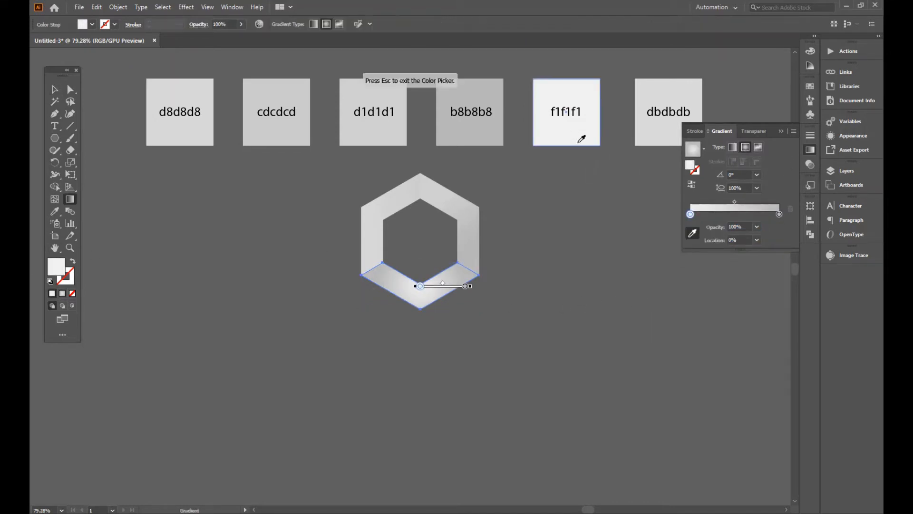
# - Sample a light grey swatch for the radial gradient's end stop and redirect the gradient upward from the bottom corner at 90°
pyautogui.doubleClick(779, 215)
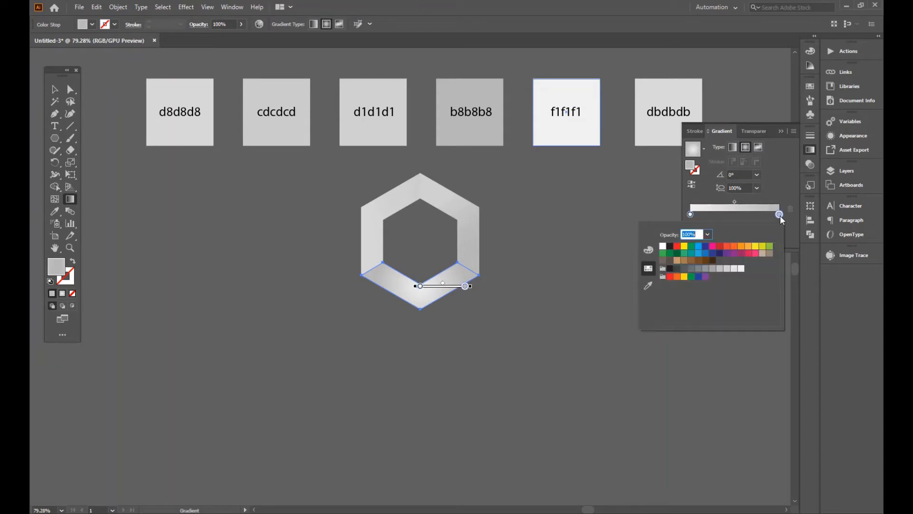
pyautogui.click(648, 285)
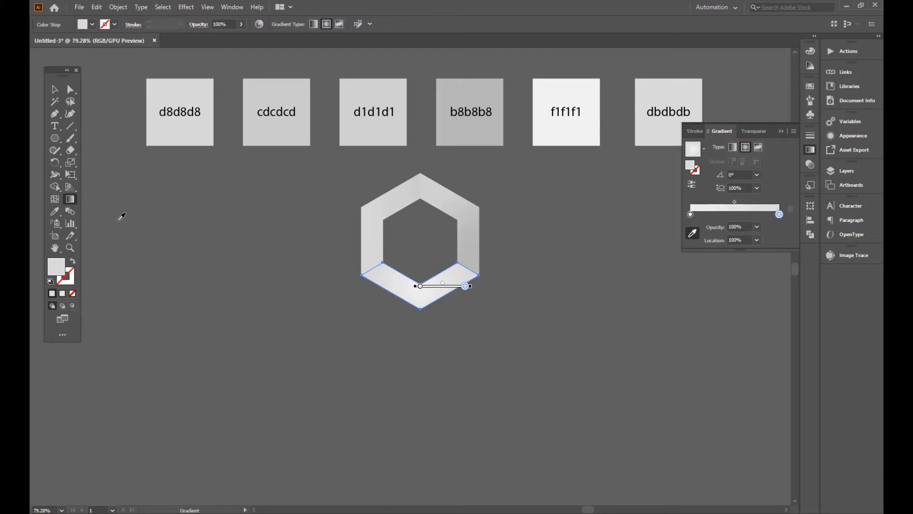
pyautogui.press('Escape')
pyautogui.moveTo(420, 308); pyautogui.dragTo(419, 241)
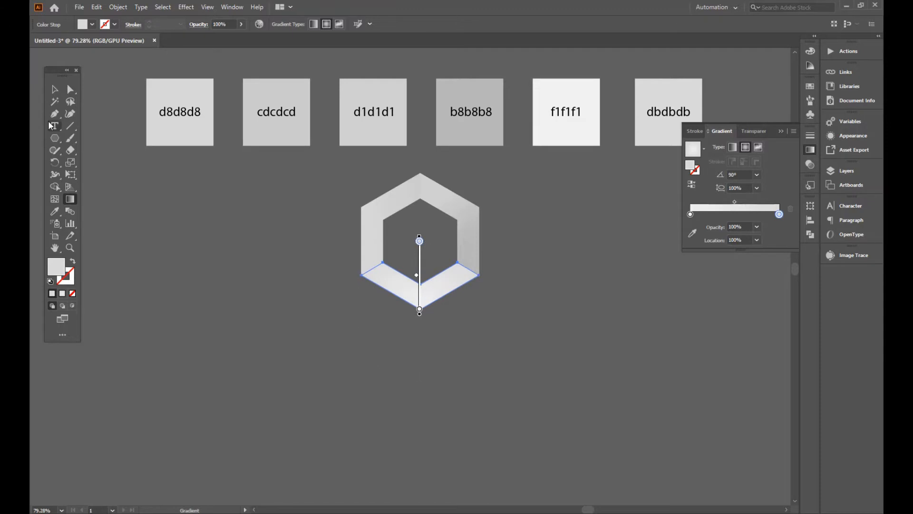
# - Move the bottom section's gradient start stop to a location of about 33.5% and deselect the section
pyautogui.click(54, 89)
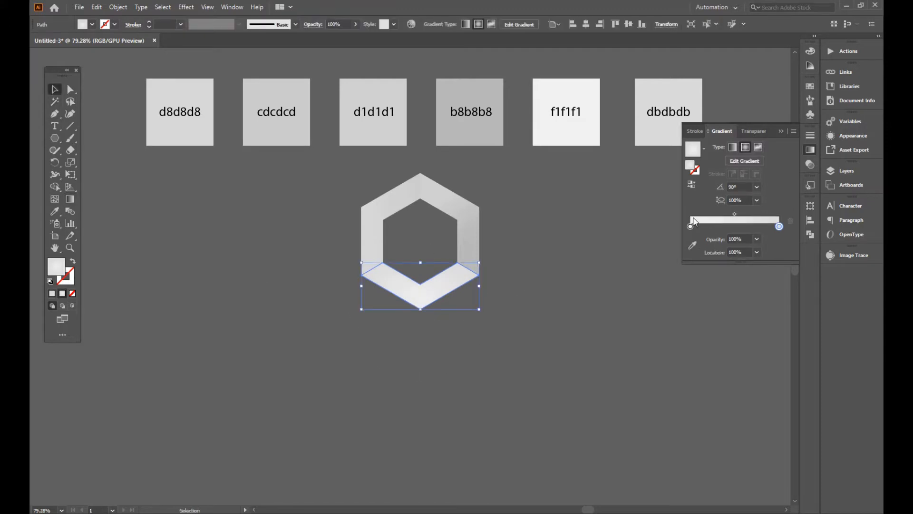
pyautogui.moveTo(690, 225); pyautogui.dragTo(718, 227)
pyautogui.click(595, 284)
# - Select the three shaded ring sections, group them and deselect the group
pyautogui.moveTo(547, 287); pyautogui.dragTo(553, 307)
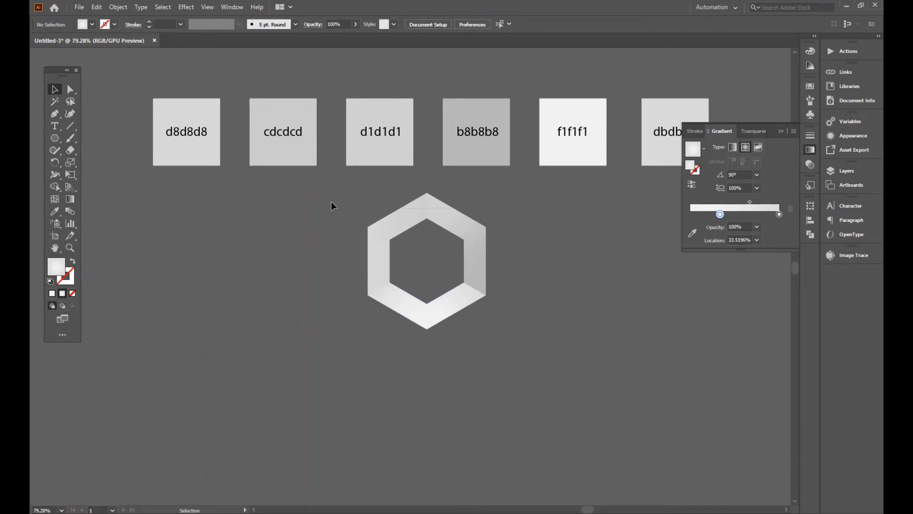
pyautogui.moveTo(324, 194); pyautogui.dragTo(567, 294)
pyautogui.click(615, 287)
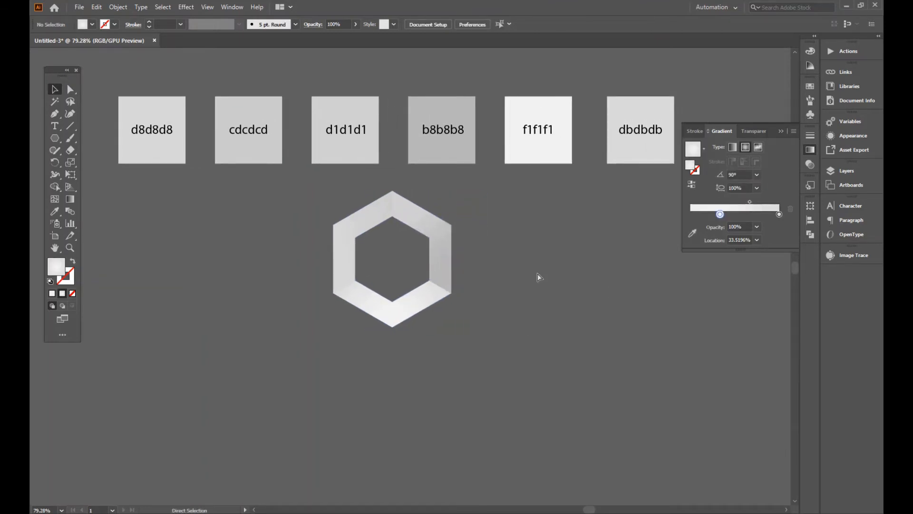
pyautogui.hotkey('ctrl', '1')
pyautogui.moveTo(537, 273); pyautogui.dragTo(545, 277)
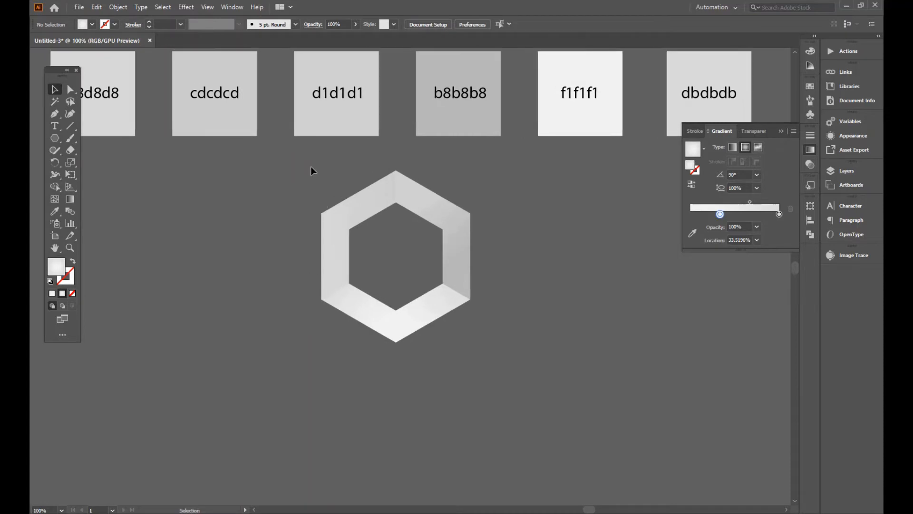
pyautogui.hotkey('ctrl', 'a')
pyautogui.rightClick(440, 229)
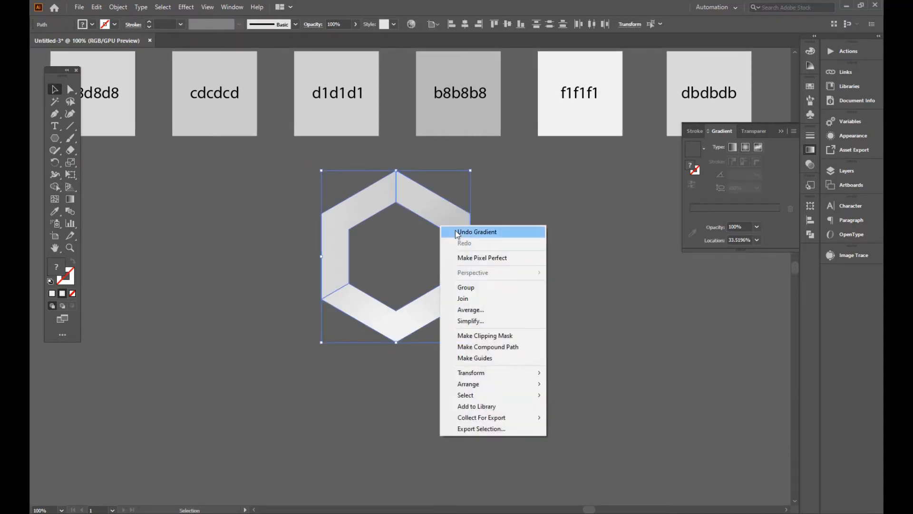
pyautogui.click(482, 288)
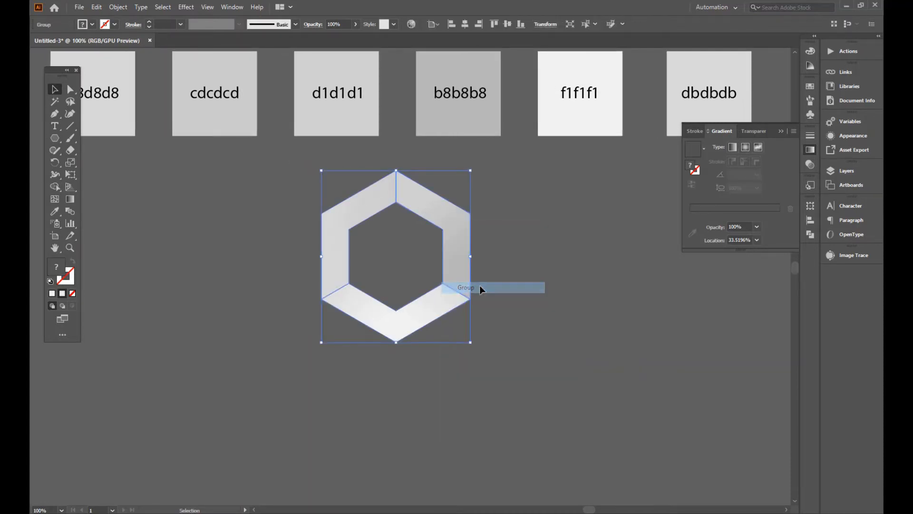
pyautogui.click(520, 251)
pyautogui.moveTo(520, 251); pyautogui.dragTo(526, 249)
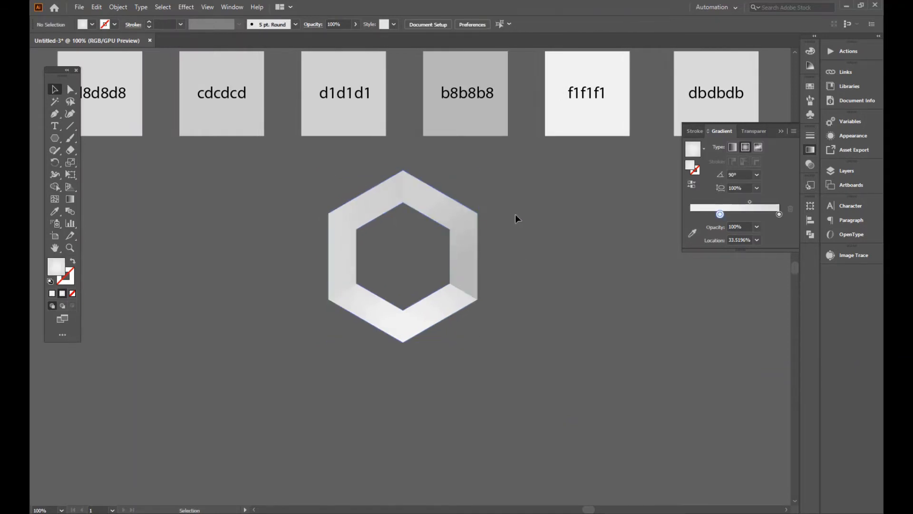
# - Draw a narrow four-point wedge with the Pen tool from the ring's top corner along the section joint into the hexagonal hole
pyautogui.click(54, 114)
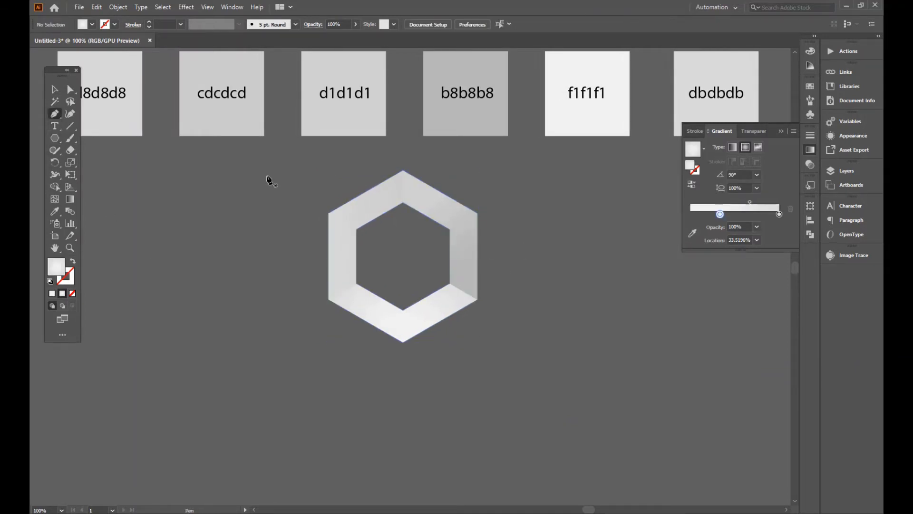
pyautogui.click(403, 170)
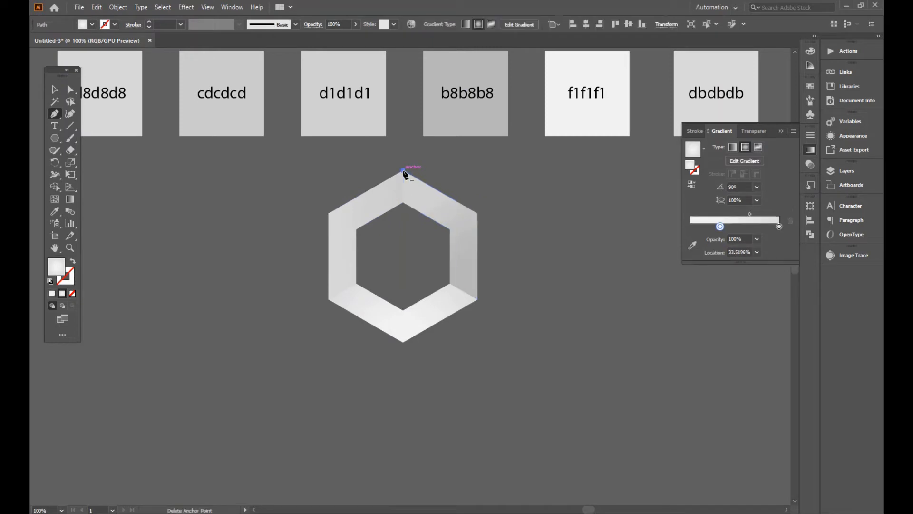
pyautogui.click(403, 203)
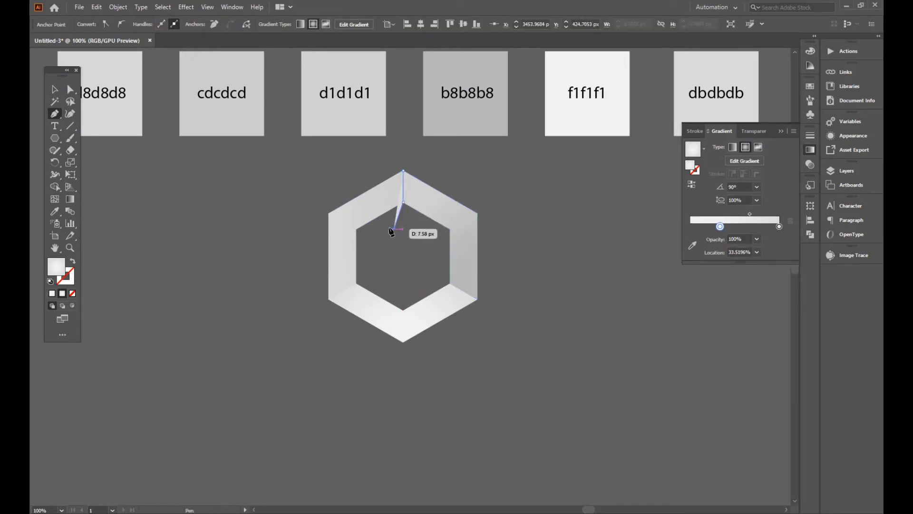
pyautogui.click(391, 229)
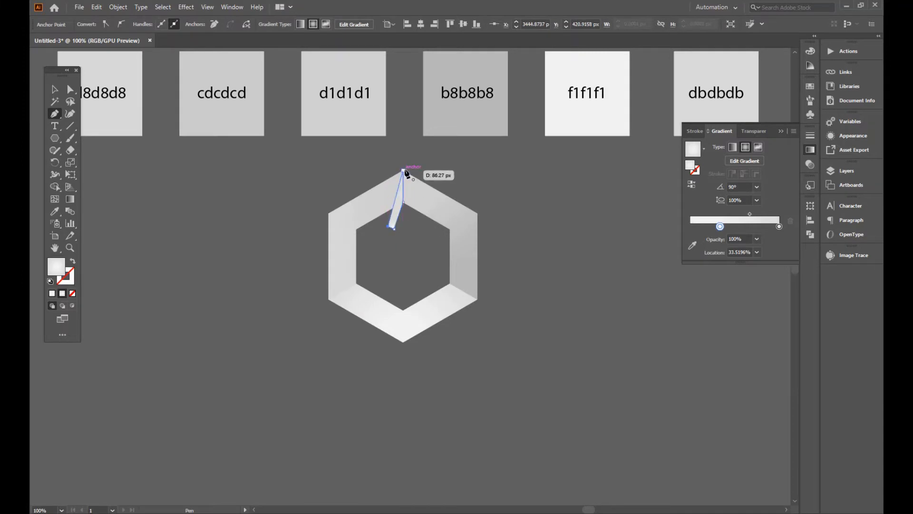
pyautogui.click(404, 169)
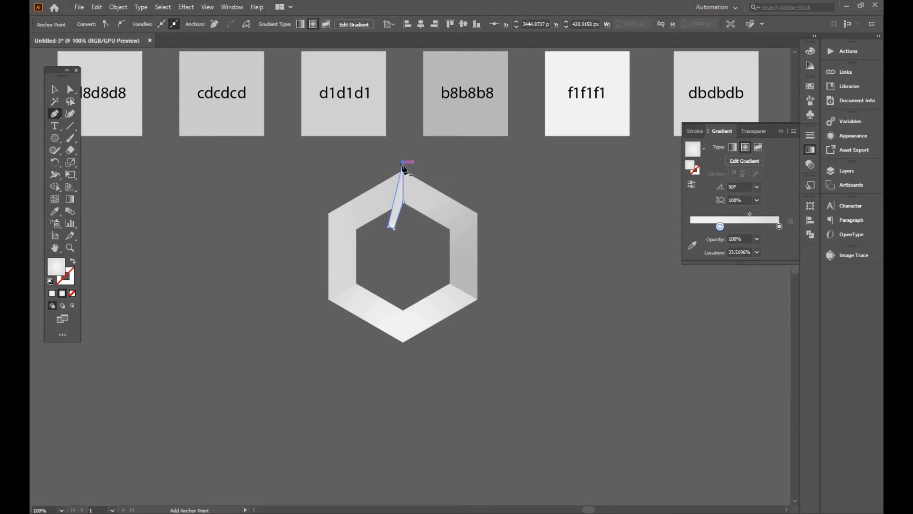
# - Draw a second four-point wedge from the ring's lower-left corner through the inner corner into the hexagonal hole
pyautogui.click(329, 299)
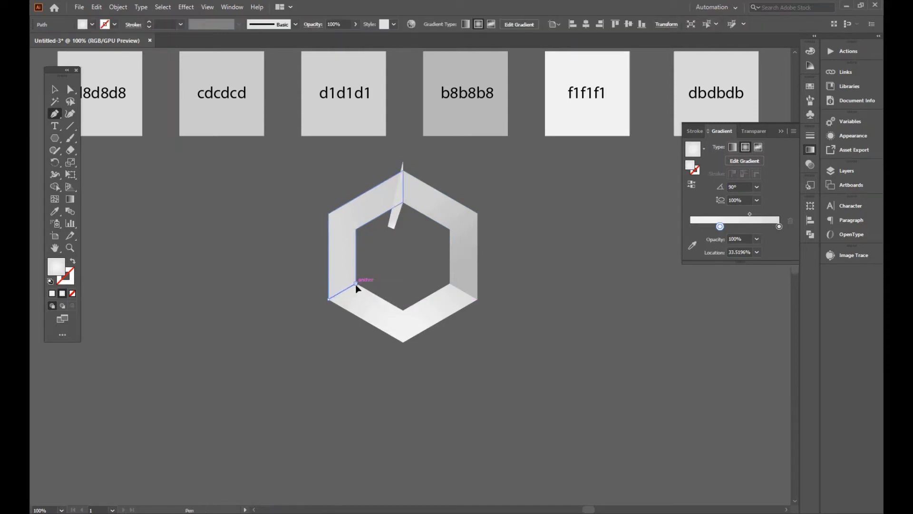
pyautogui.click(355, 284)
pyautogui.click(372, 260)
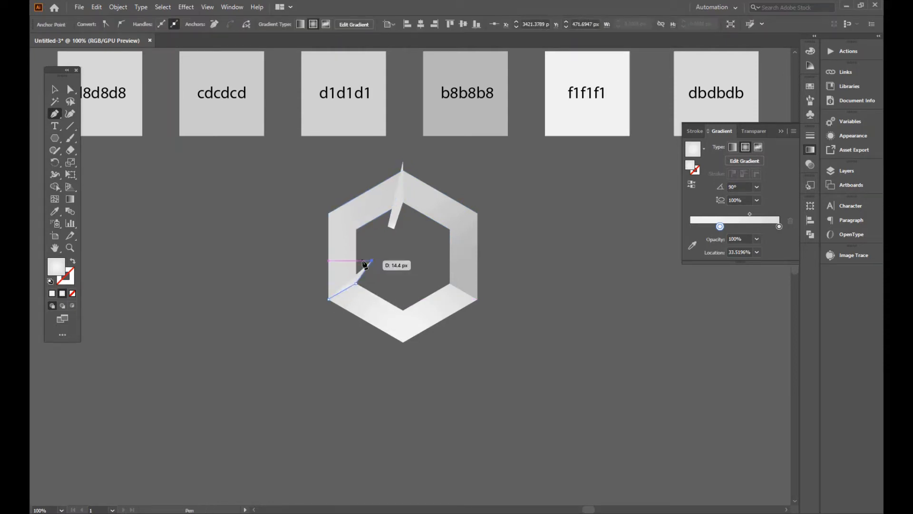
pyautogui.click(362, 261)
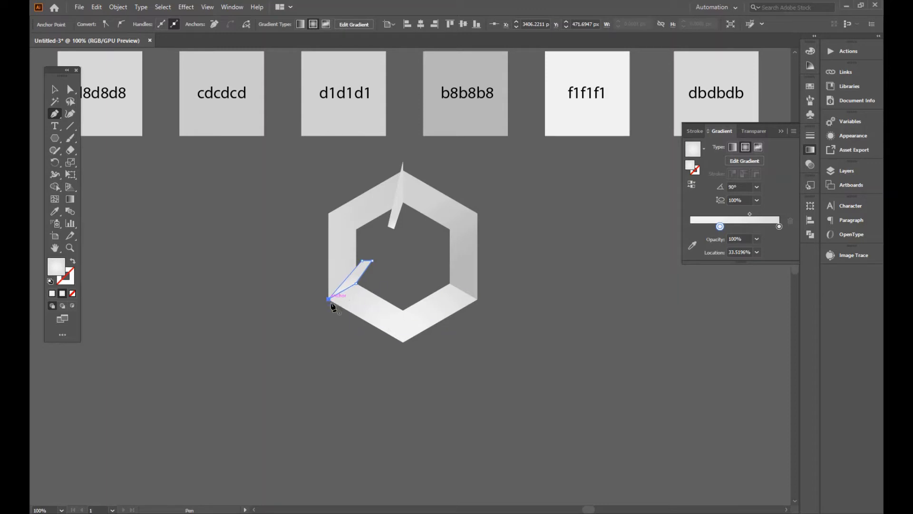
pyautogui.click(329, 299)
# - Draw a third four-point wedge from the ring's lower-right corner through the inner corner into the hexagonal hole
pyautogui.click(478, 299)
pyautogui.click(450, 284)
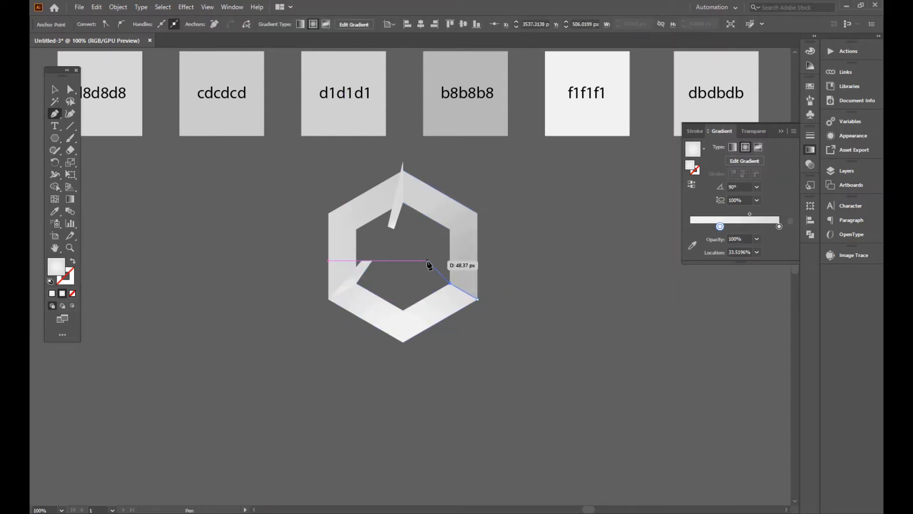
pyautogui.click(420, 270)
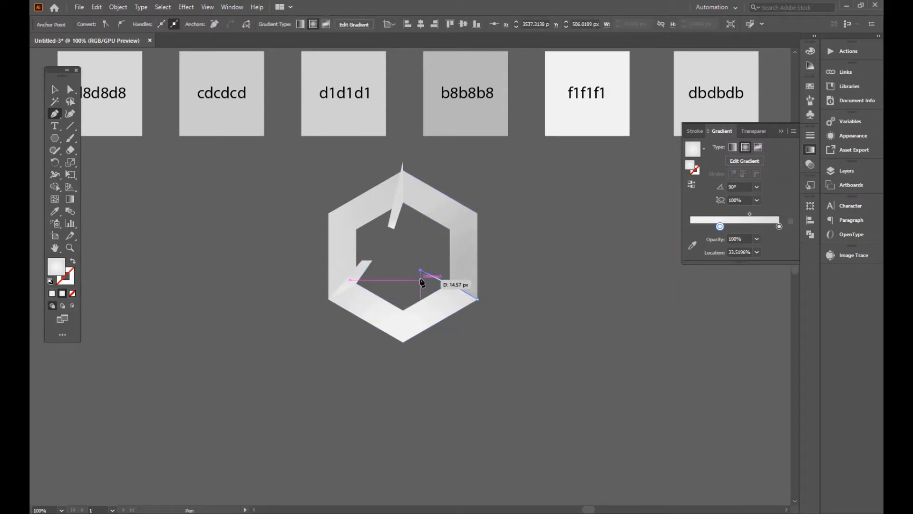
pyautogui.click(420, 280)
pyautogui.click(477, 299)
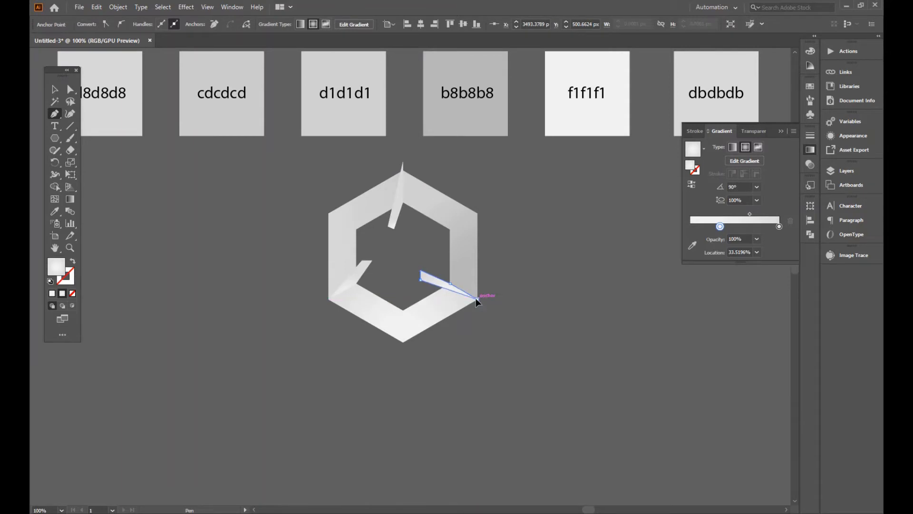
# - Select the three wedge shapes at the ring's joints and fill them with pure black, 000000
pyautogui.click(55, 89)
pyautogui.click(315, 214)
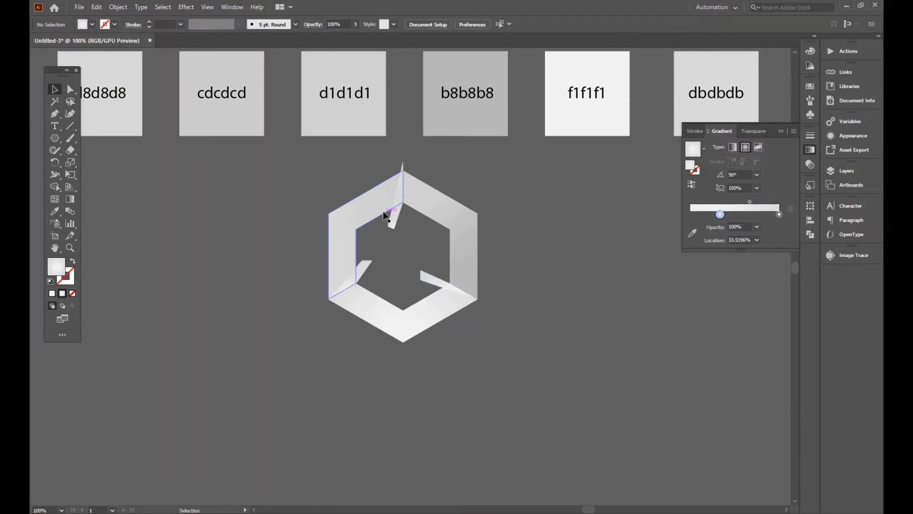
pyautogui.click(396, 217)
pyautogui.keyDown('shift'); pyautogui.click(350, 283); pyautogui.keyUp('shift')
pyautogui.keyDown('shift'); pyautogui.click(435, 283); pyautogui.keyUp('shift')
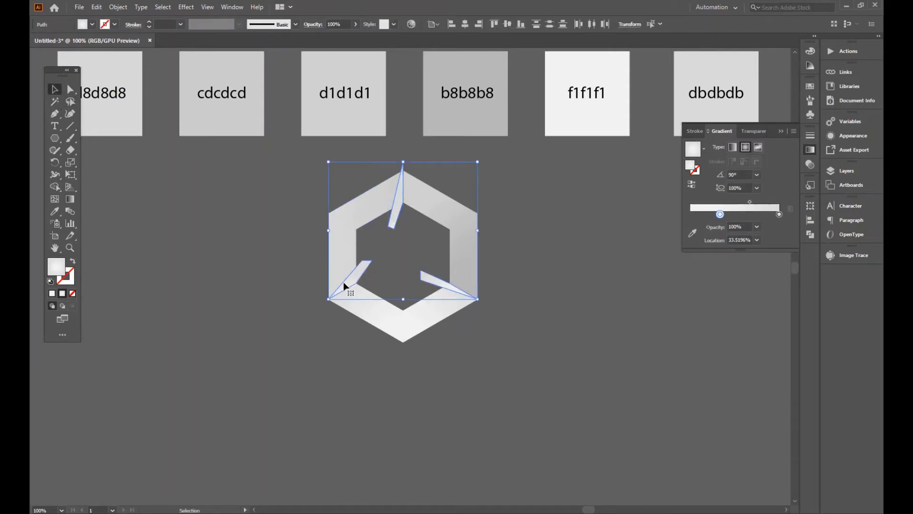
pyautogui.click(91, 24)
pyautogui.click(57, 41)
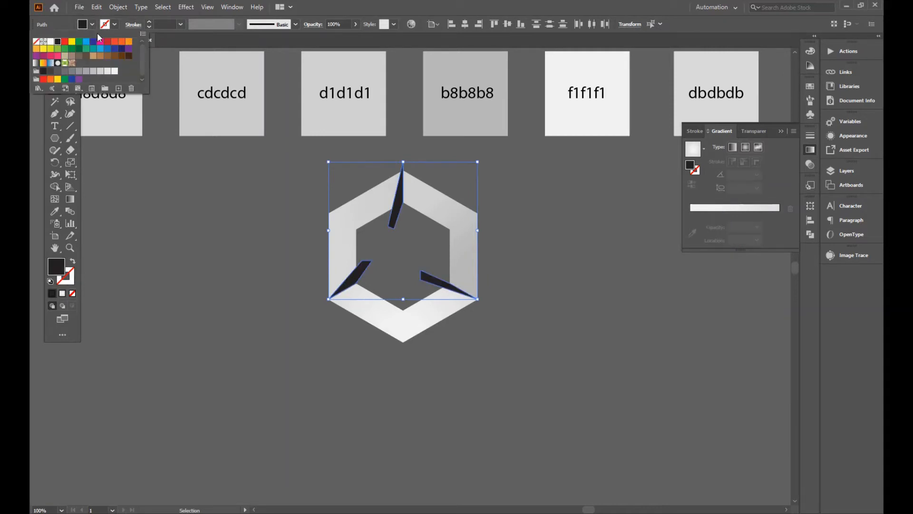
pyautogui.doubleClick(56, 267)
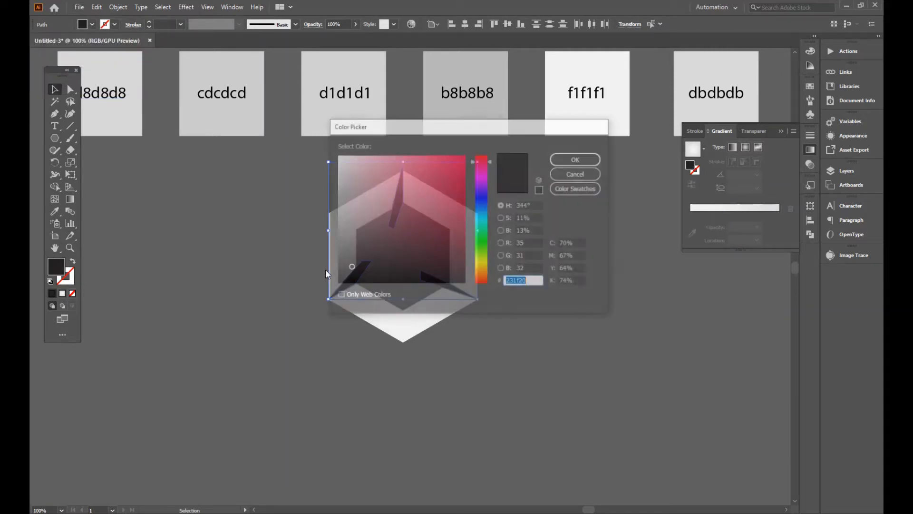
pyautogui.moveTo(387, 237); pyautogui.dragTo(325, 299)
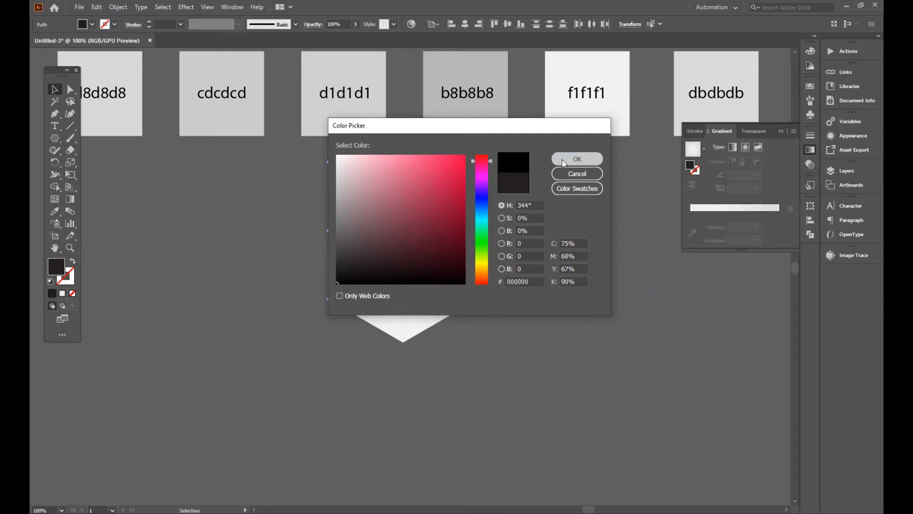
pyautogui.click(577, 158)
pyautogui.click(538, 221)
# - Select the three black wedges and group them
pyautogui.click(464, 294)
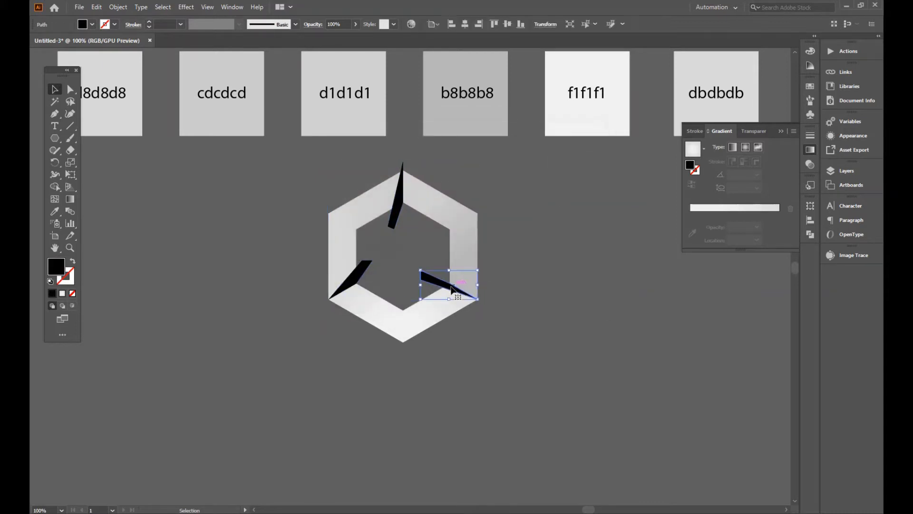
pyautogui.keyDown('shift'); pyautogui.click(345, 286); pyautogui.keyUp('shift')
pyautogui.keyDown('shift'); pyautogui.click(398, 209); pyautogui.keyUp('shift')
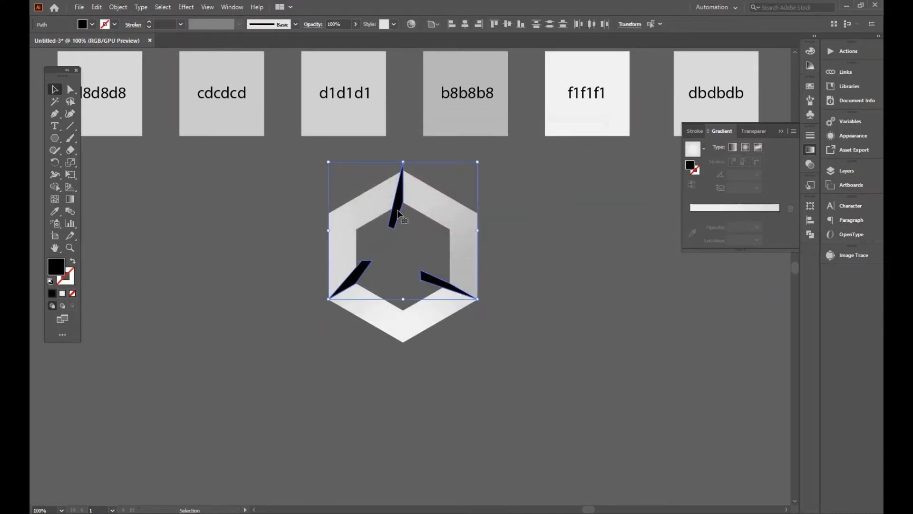
pyautogui.rightClick(398, 209)
pyautogui.click(444, 273)
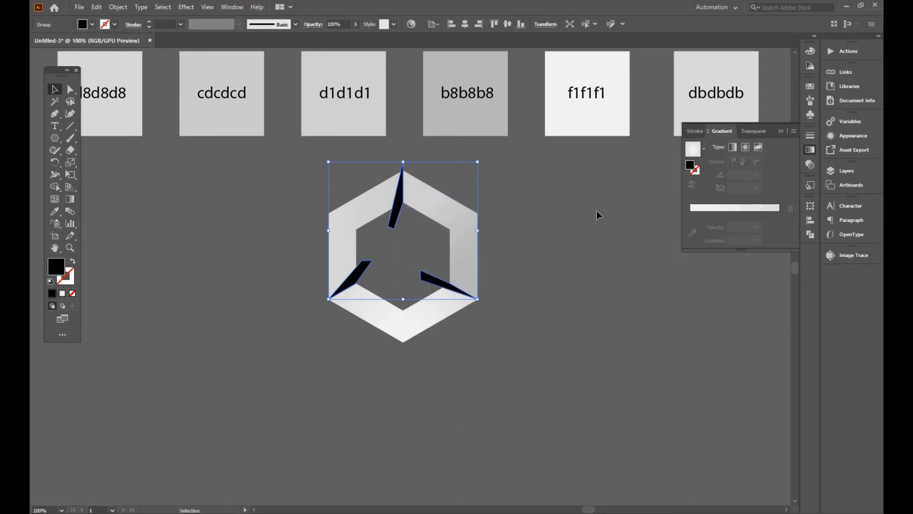
# - Copy the grouped hexagonal ring to the clipboard
pyautogui.click(462, 218)
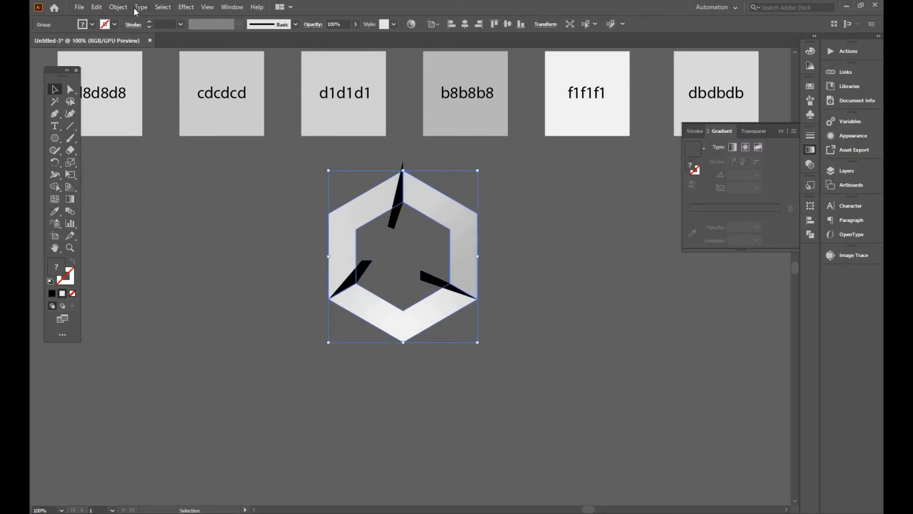
pyautogui.click(117, 8)
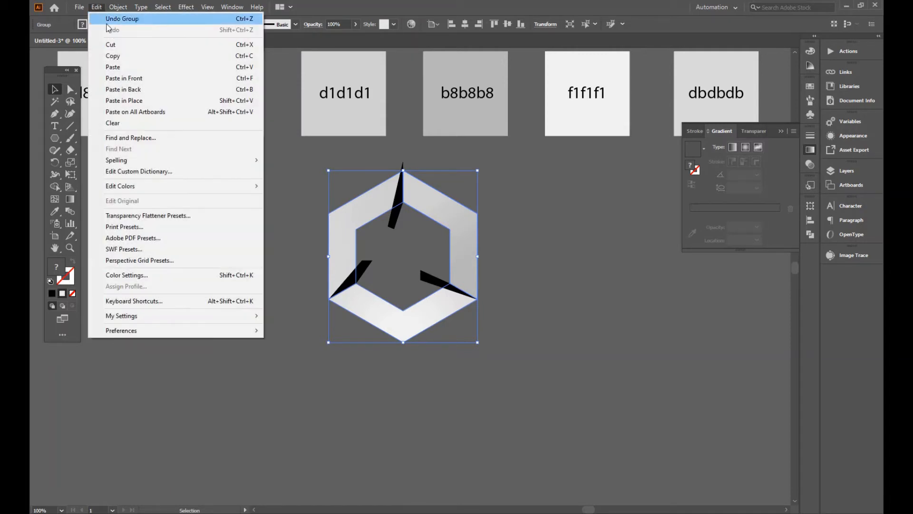
pyautogui.click(119, 56)
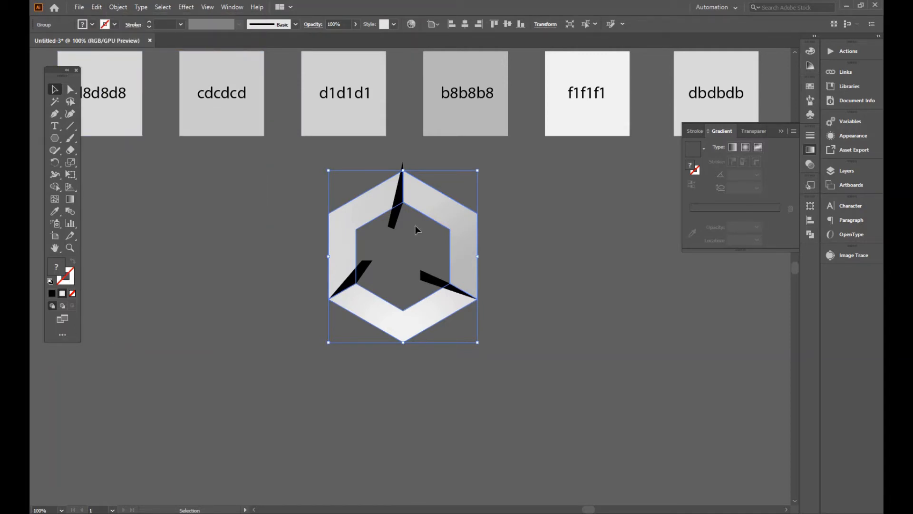
# - Apply a Gaussian Blur with a radius of 47 pixels to the black wedge group
pyautogui.click(400, 205)
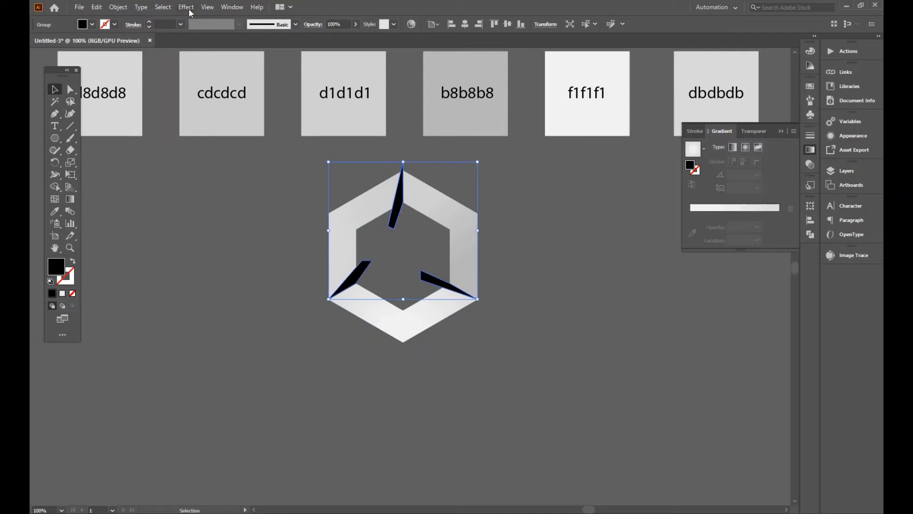
pyautogui.click(182, 8)
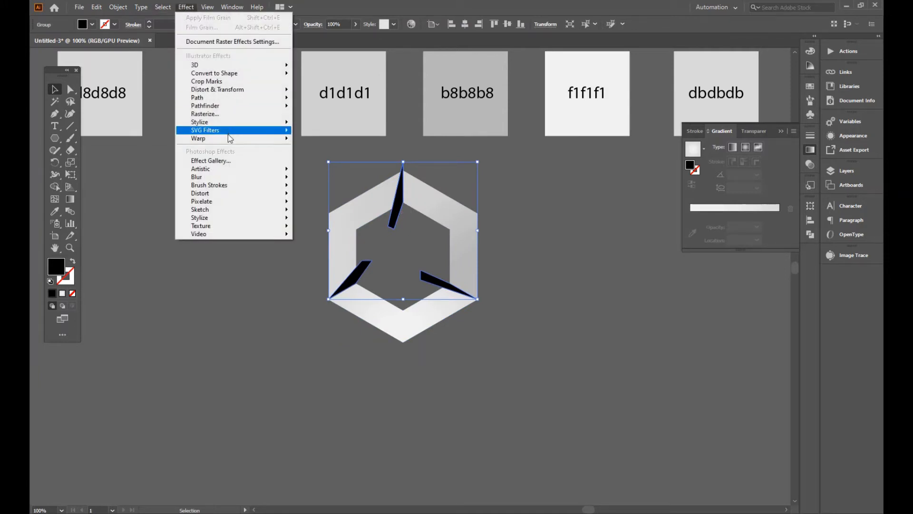
pyautogui.moveTo(267, 180)
pyautogui.click(314, 178)
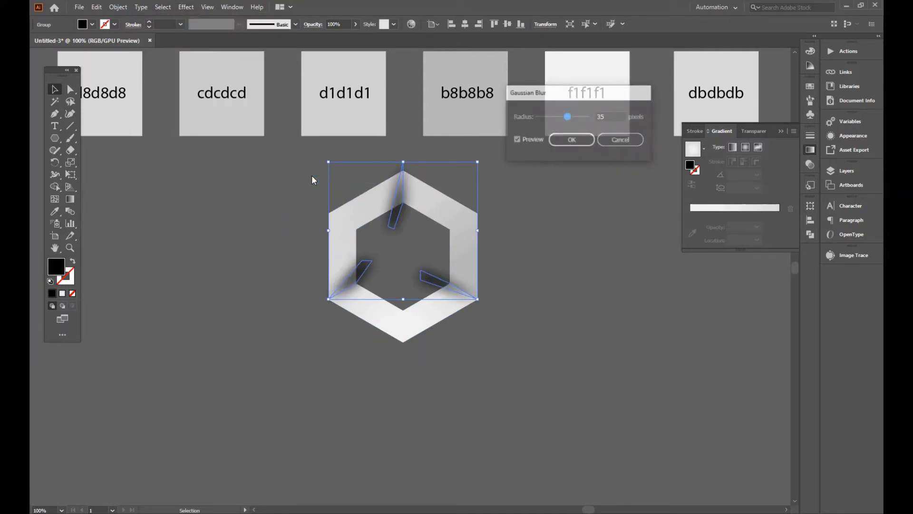
pyautogui.moveTo(607, 115); pyautogui.dragTo(593, 118)
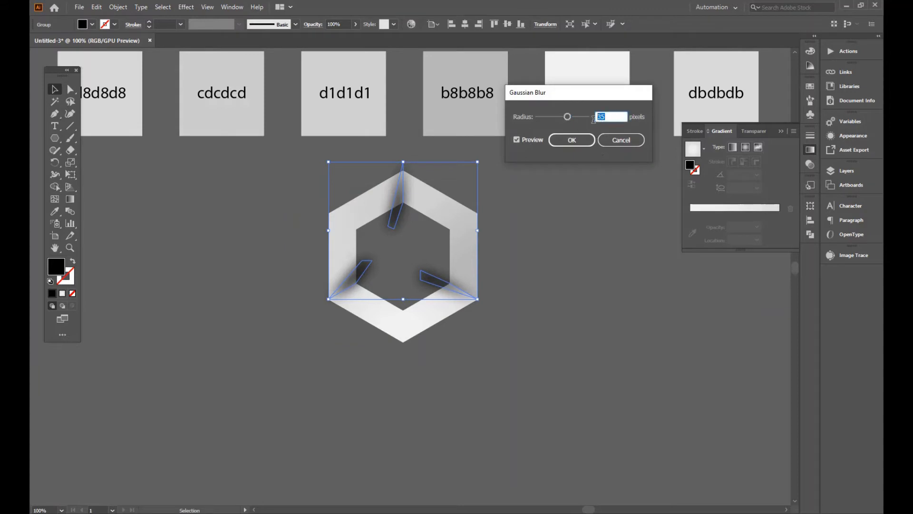
pyautogui.write('47')
pyautogui.click(571, 140)
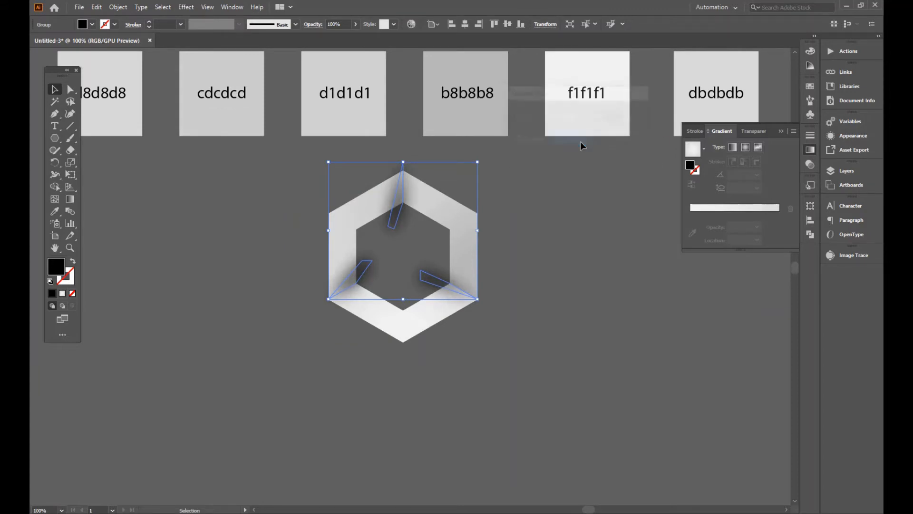
pyautogui.click(569, 234)
# - Make an opacity mask on the blurred wedge group and open the mask for editing
pyautogui.click(396, 201)
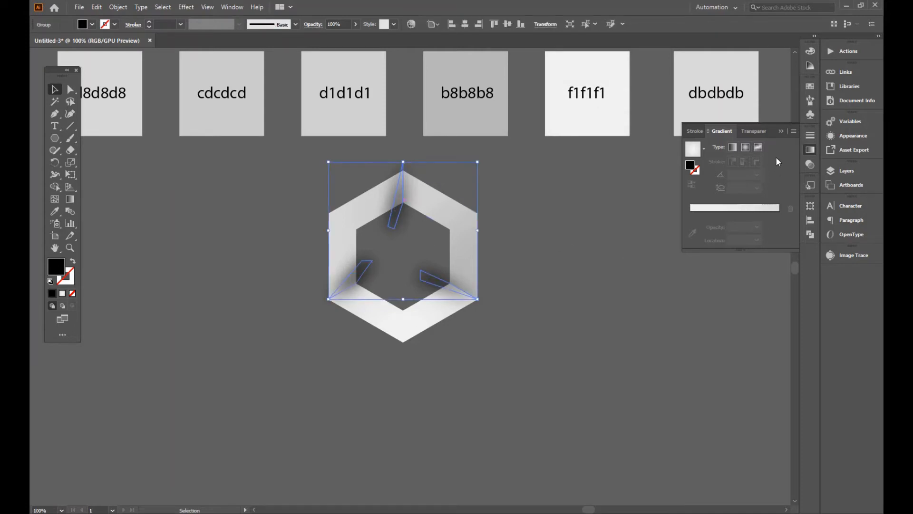
pyautogui.click(780, 131)
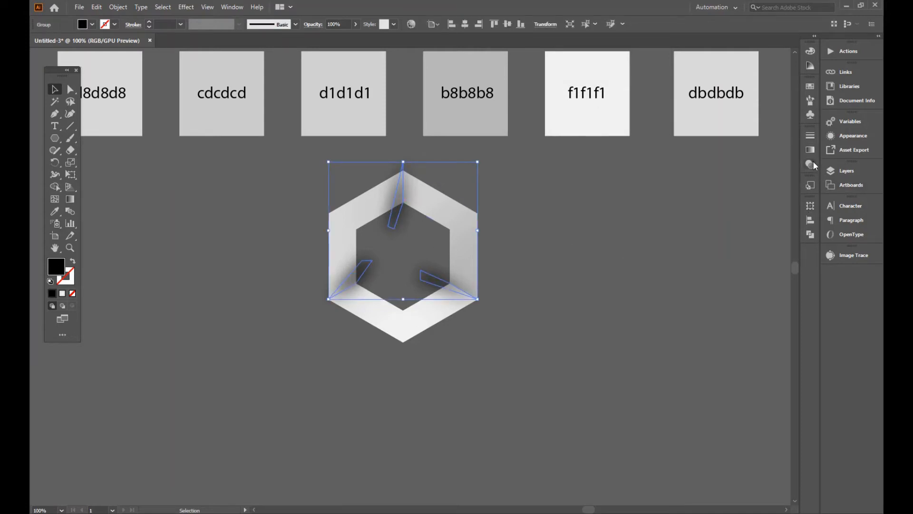
pyautogui.click(810, 165)
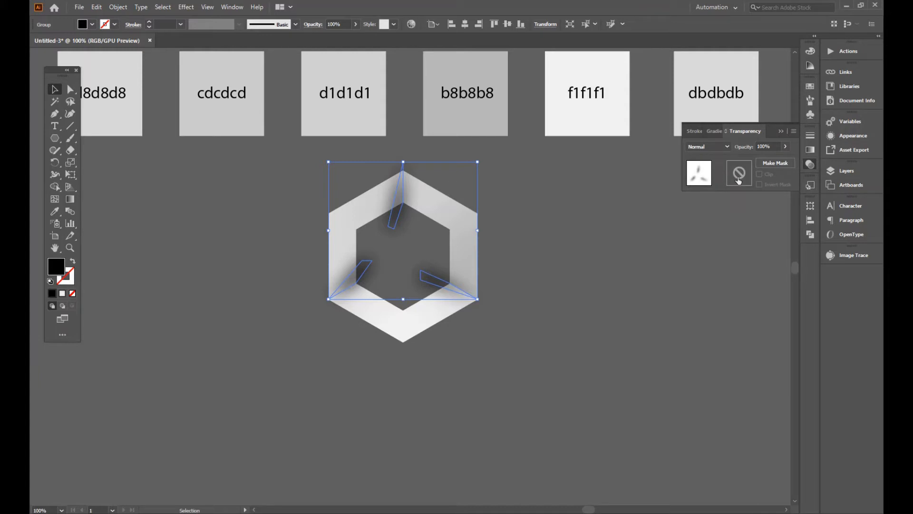
pyautogui.click(773, 163)
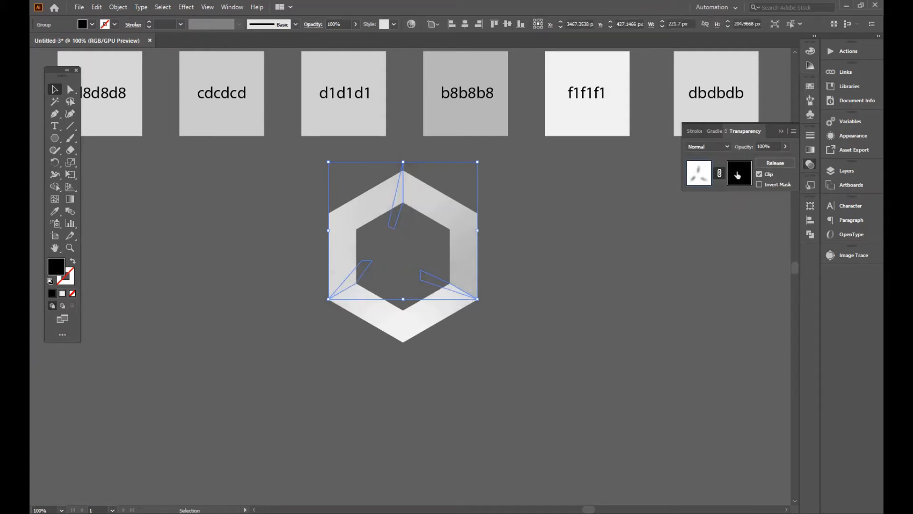
pyautogui.click(737, 175)
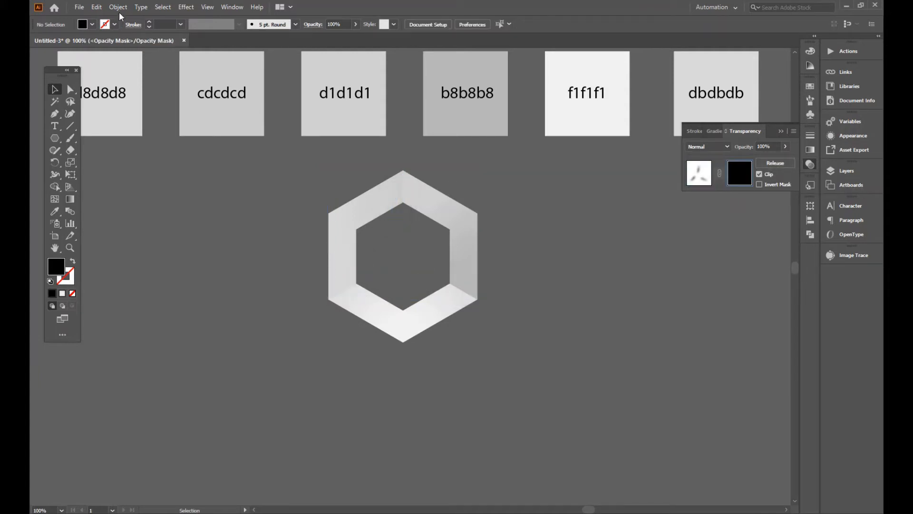
# - Paste the copied ring in front inside the opacity mask, fill it with ffffff and return to the artwork
pyautogui.click(97, 7)
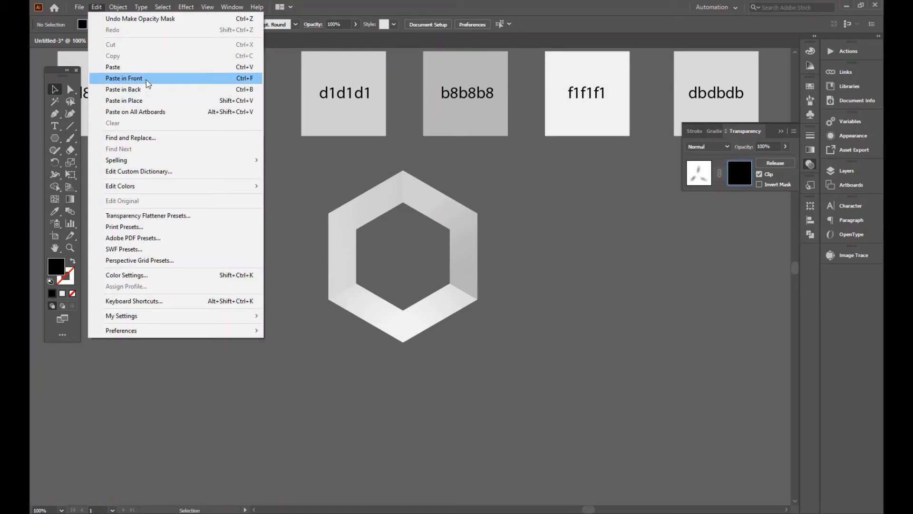
pyautogui.click(138, 78)
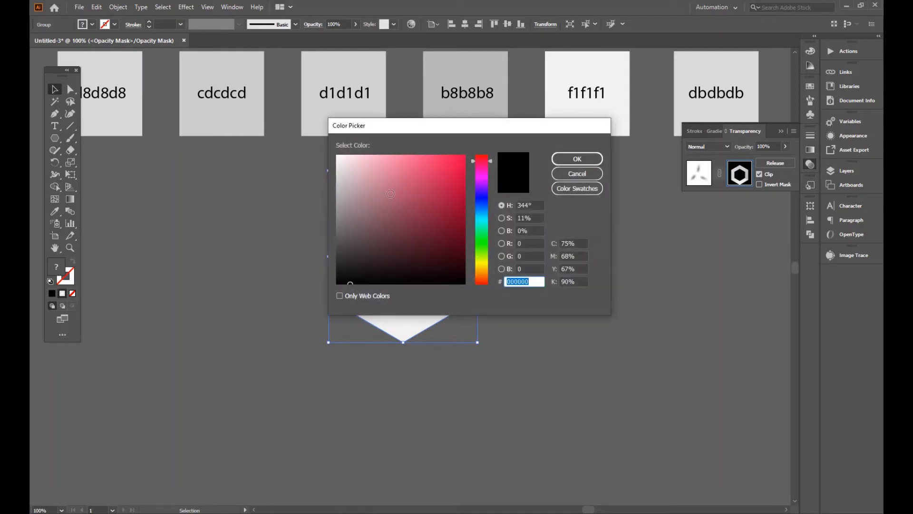
pyautogui.write('ffffff')
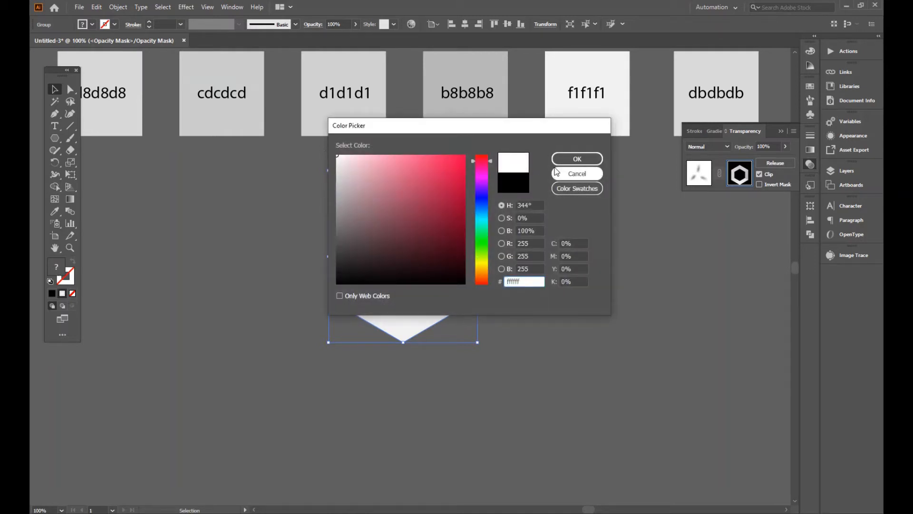
pyautogui.press('Return')
pyautogui.click(693, 184)
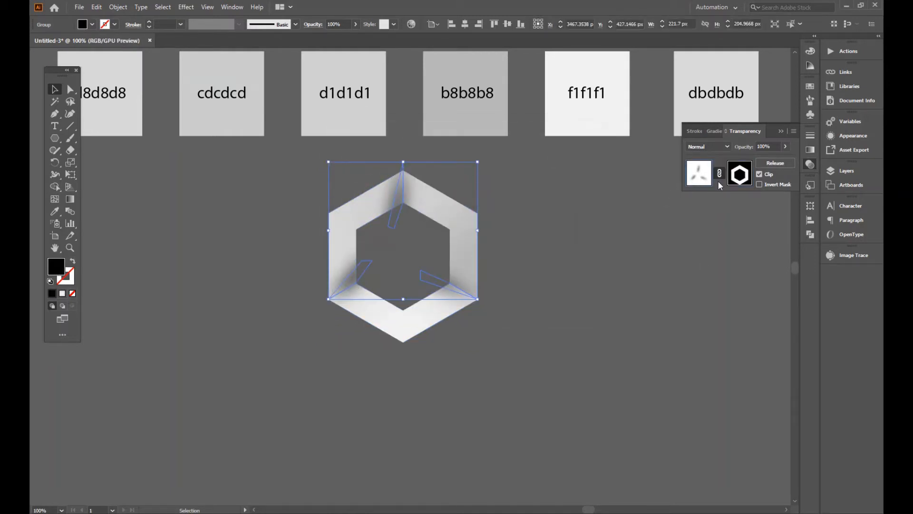
# - Look through the objects in Layer 1 and inspect the masked shadows on the ring
pyautogui.click(781, 132)
pyautogui.click(845, 173)
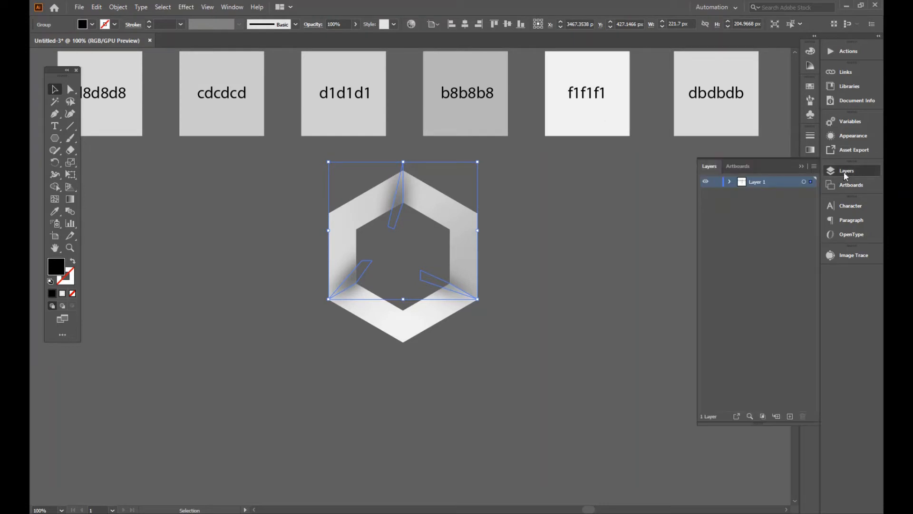
pyautogui.click(730, 182)
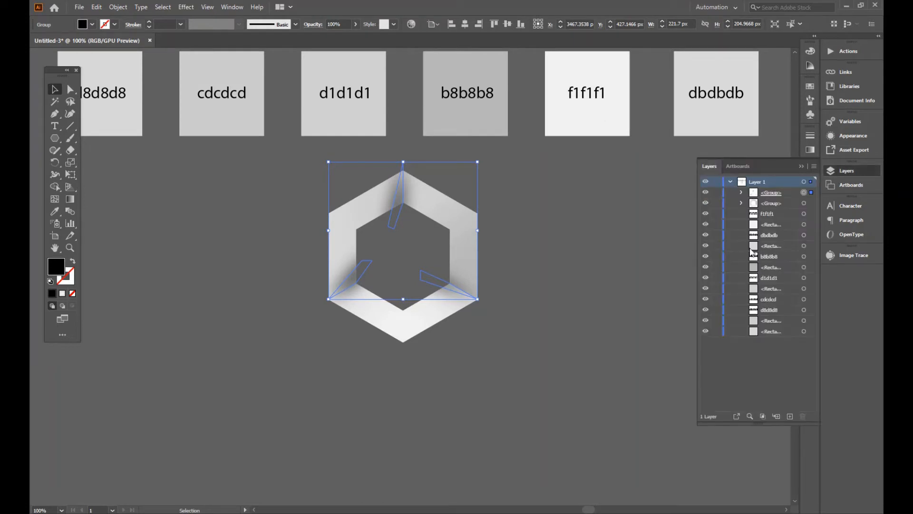
pyautogui.click(731, 181)
pyautogui.click(542, 223)
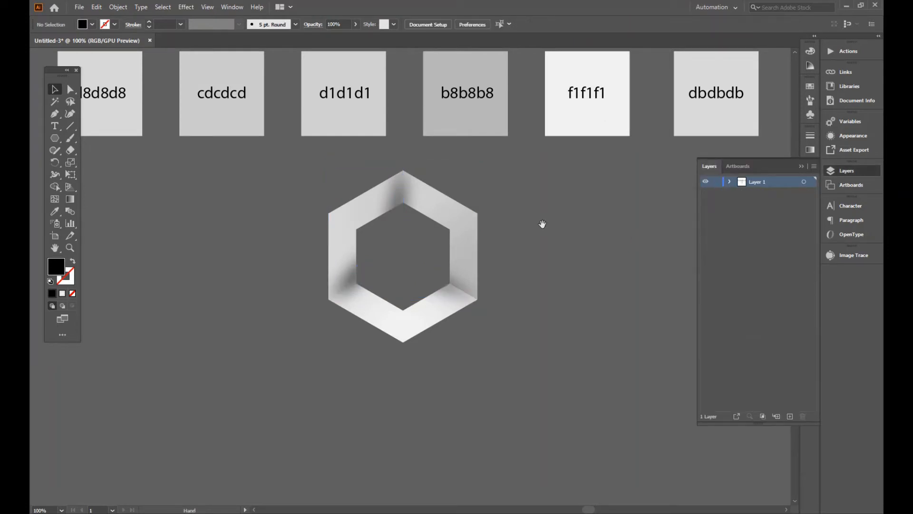
pyautogui.moveTo(534, 224); pyautogui.dragTo(545, 226)
pyautogui.click(412, 196)
pyautogui.click(575, 207)
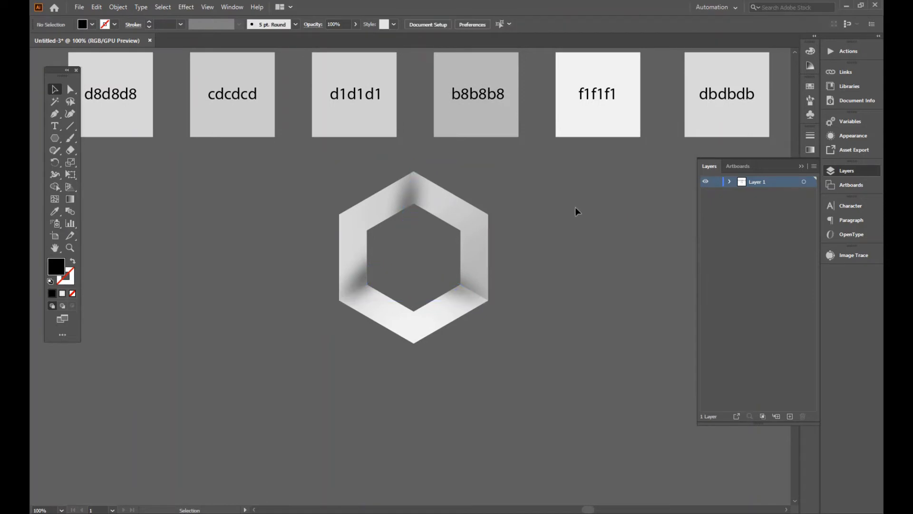
pyautogui.moveTo(572, 281); pyautogui.dragTo(555, 271)
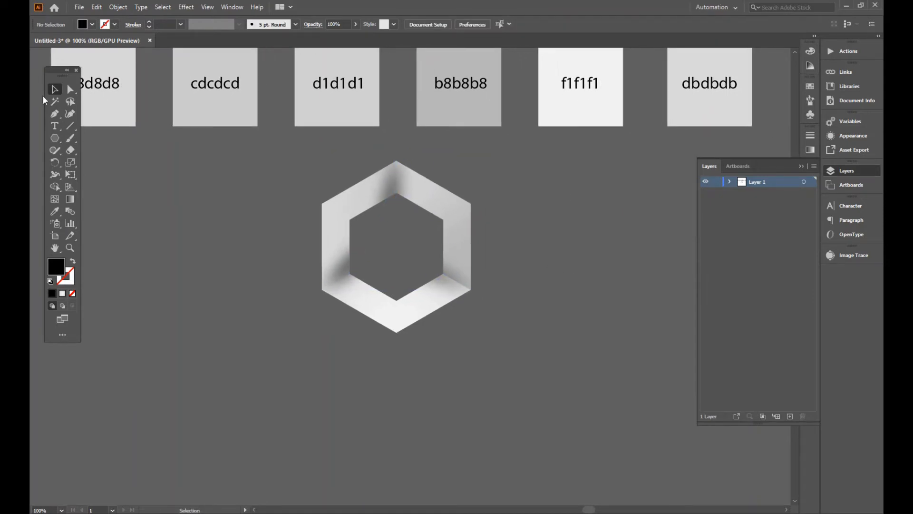
# - Group the hexagonal ring together with its masked shadow group
pyautogui.click(405, 194)
pyautogui.rightClick(436, 208)
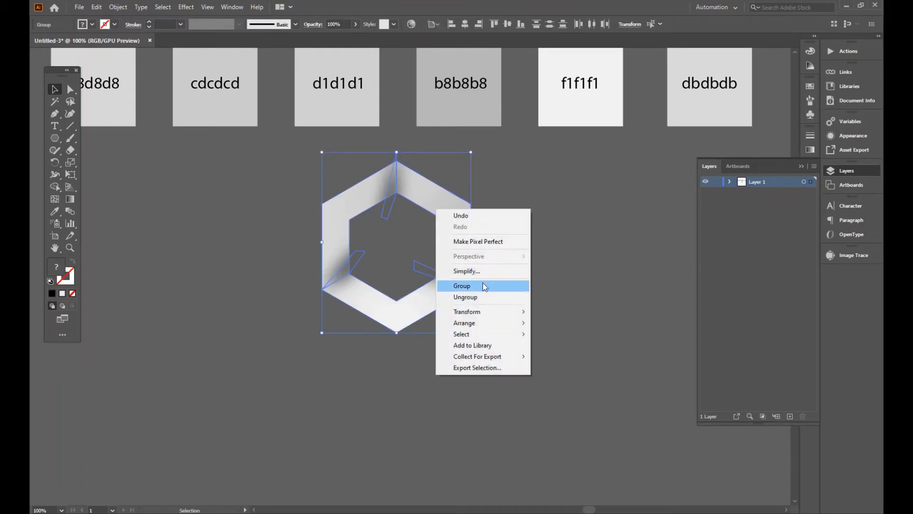
pyautogui.click(489, 282)
pyautogui.click(523, 304)
# - Nudge the grouped ring straight down, away from the grey colour swatches
pyautogui.moveTo(553, 326); pyautogui.dragTo(551, 229)
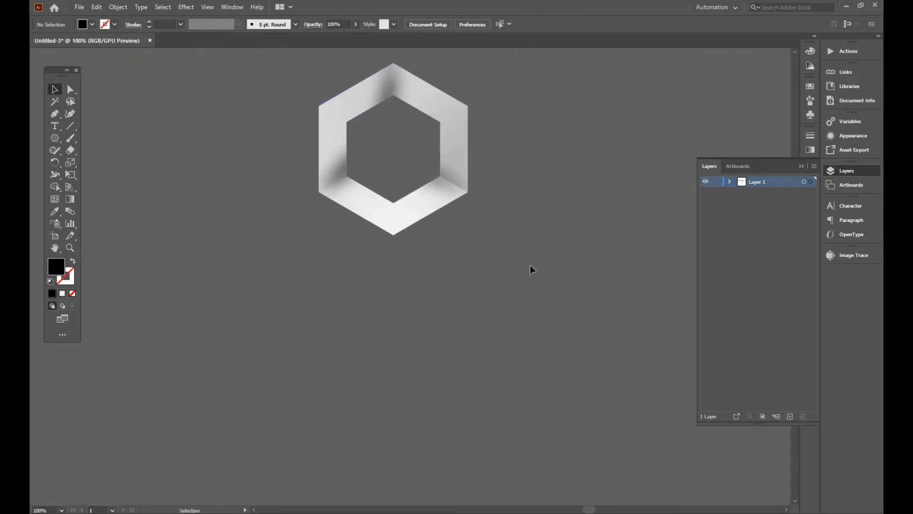
pyautogui.click(443, 147)
pyautogui.hotkey('shift', 'Down')
pyautogui.hotkey('shift', 'Down')
pyautogui.hotkey('shift', 'Down')
pyautogui.hotkey('shift', 'Down')
pyautogui.hotkey('shift', 'Down')
pyautogui.hotkey('shift', 'Down')
pyautogui.hotkey('shift', 'Down')
pyautogui.hotkey('shift', 'Down')
pyautogui.hotkey('shift', 'Down')
pyautogui.hotkey('shift', 'Down')
pyautogui.click(582, 327)
pyautogui.moveTo(550, 310); pyautogui.dragTo(555, 325)
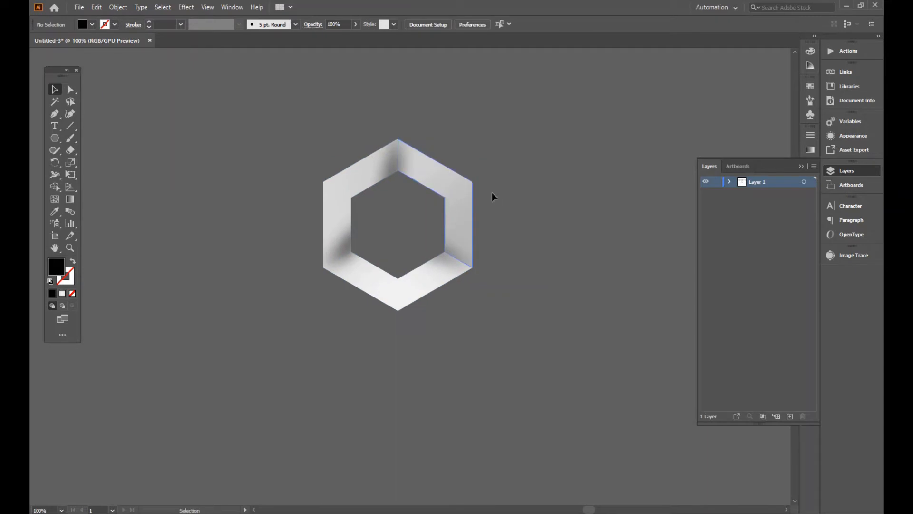
# - Move the shaded ring a little further down into the empty area and leave it selected
pyautogui.scroll(2, 492, 192)
pyautogui.click(457, 238)
pyautogui.moveTo(376, 208); pyautogui.dragTo(385, 245)
pyautogui.click(555, 248)
pyautogui.scroll(-4, 515, 283)
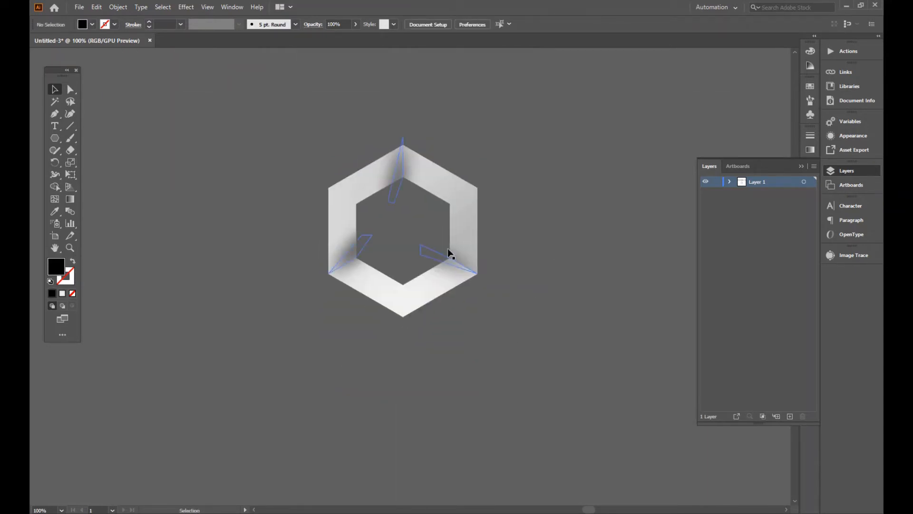
pyautogui.click(473, 253)
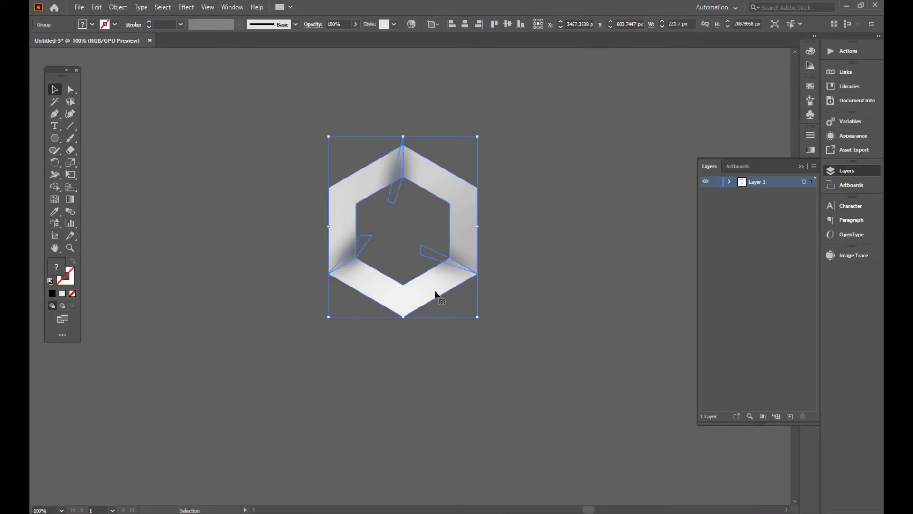
# - Place a copy of the shaded ring straight above the original and nudge it up so its side corners line up exactly
pyautogui.moveTo(426, 303); pyautogui.dragTo(428, 216)
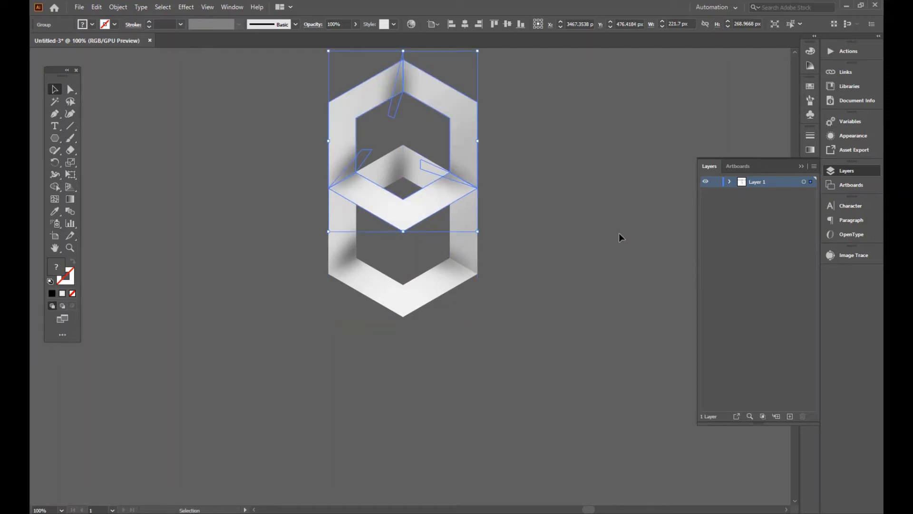
pyautogui.click(69, 247)
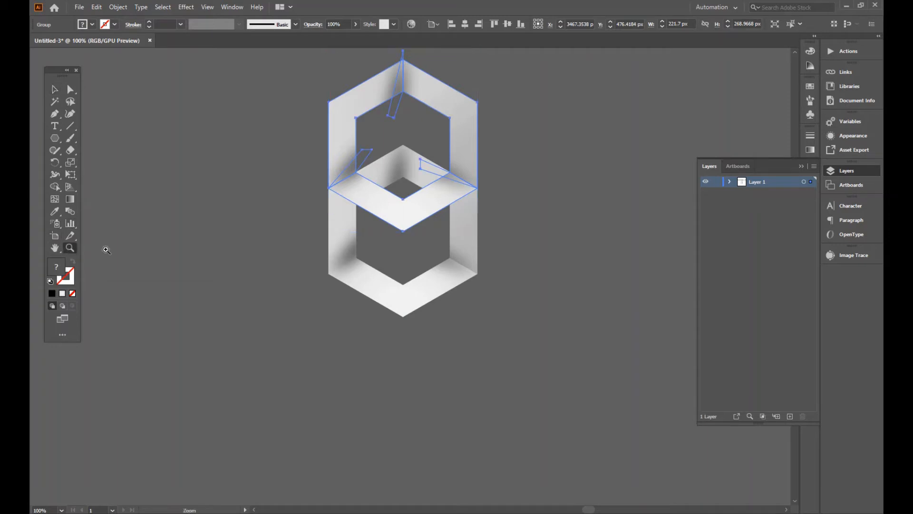
pyautogui.moveTo(459, 169); pyautogui.dragTo(627, 378)
pyautogui.moveTo(430, 184); pyautogui.dragTo(513, 287)
pyautogui.click(55, 88)
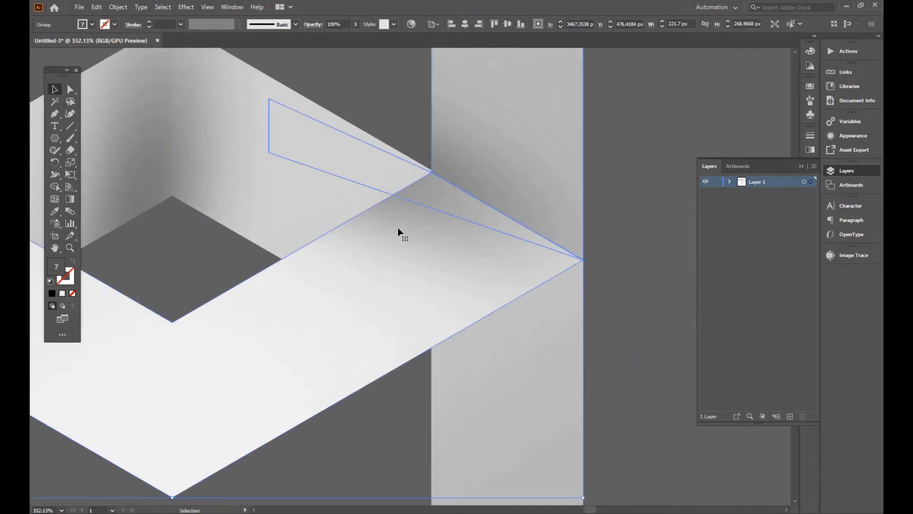
pyautogui.moveTo(397, 228); pyautogui.dragTo(400, 227)
pyautogui.press('a')
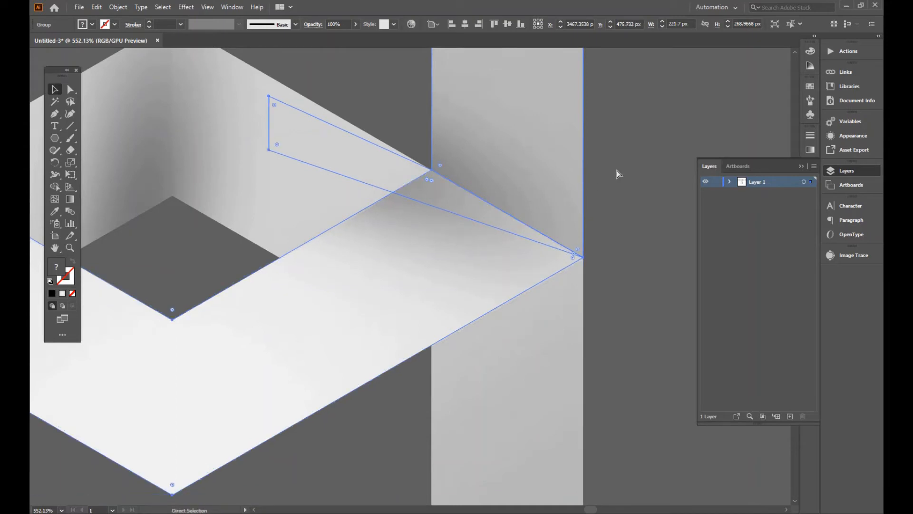
# - Place another copy of the shaded ring diagonally down and to the left, so its upper right edge meets the first copy's lower edge
pyautogui.hotkey('ctrl', '-')
pyautogui.hotkey('ctrl', '-')
pyautogui.hotkey('ctrl', '-')
pyautogui.hotkey('ctrl', '-')
pyautogui.press('space')
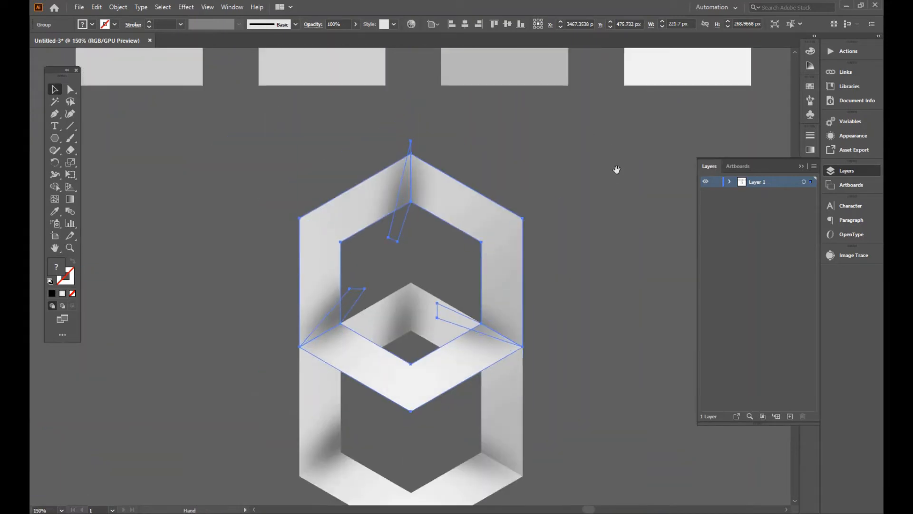
pyautogui.moveTo(492, 326); pyautogui.dragTo(491, 191)
pyautogui.moveTo(375, 309); pyautogui.dragTo(297, 446)
# - Copy the lower left ring straight across to the right, forming the other front face of the central cube
pyautogui.press('space')
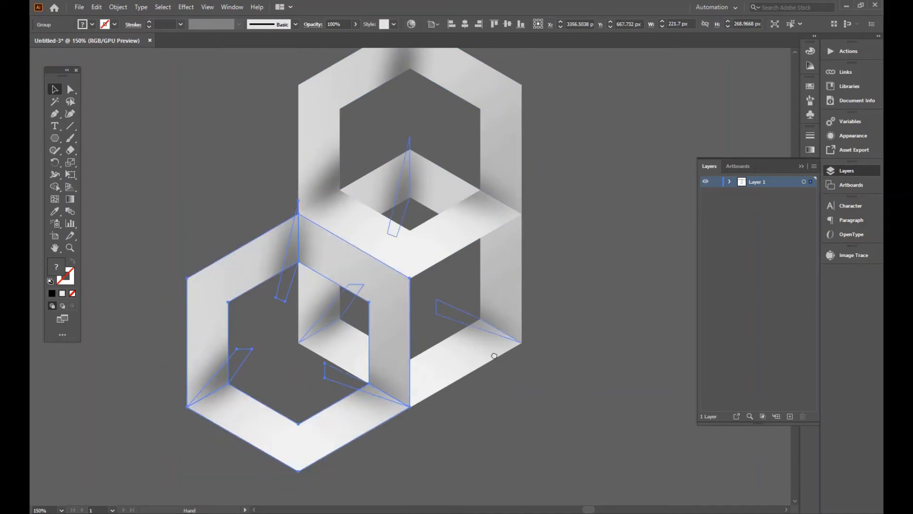
pyautogui.moveTo(494, 355); pyautogui.dragTo(460, 309)
pyautogui.moveTo(346, 354); pyautogui.dragTo(562, 365)
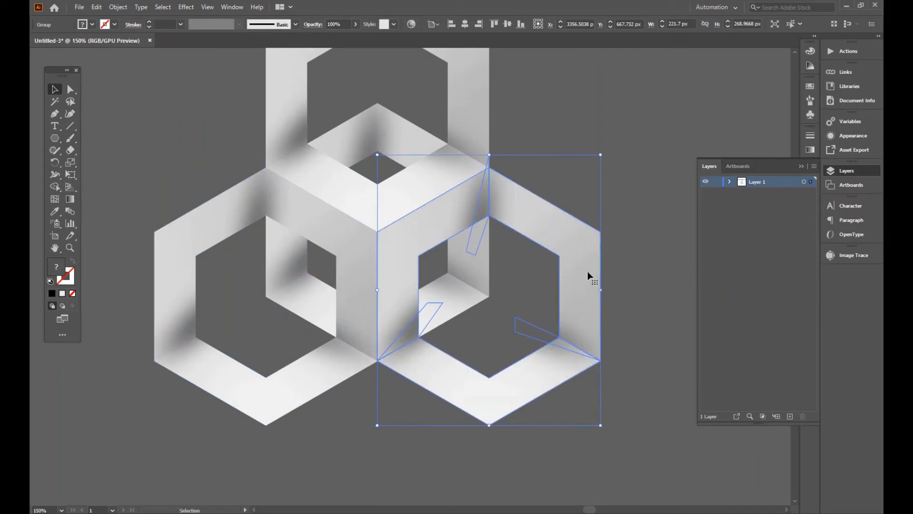
# - Select all four rings and move them straight down, further away from the grey colour swatches
pyautogui.click(618, 135)
pyautogui.hotkey('ctrl', '-')
pyautogui.hotkey('ctrl', '-')
pyautogui.press('space')
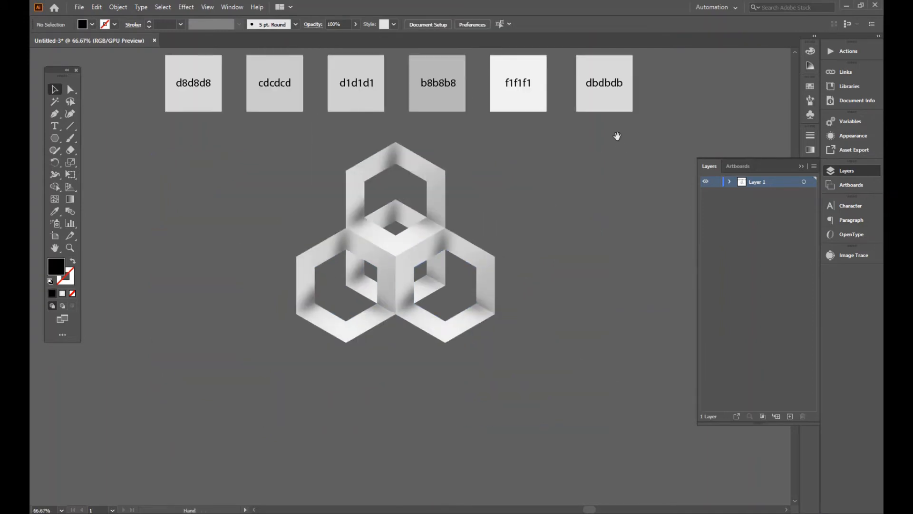
pyautogui.moveTo(618, 136); pyautogui.dragTo(613, 146)
pyautogui.moveTo(263, 153); pyautogui.dragTo(381, 206)
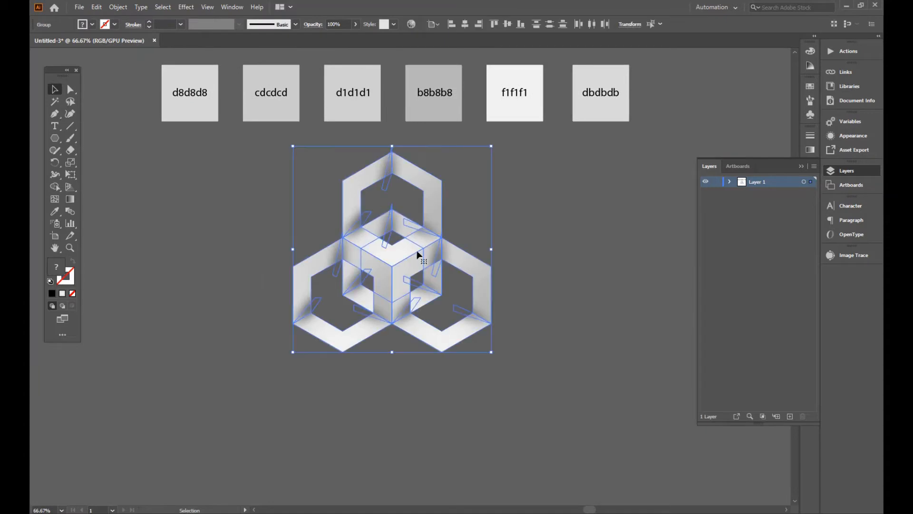
pyautogui.moveTo(418, 252); pyautogui.dragTo(417, 283)
# - Examine the joints of the assembled rings up close and pick out the three outer rings around the central one
pyautogui.hotkey('ctrl', '+')
pyautogui.hotkey('ctrl', '+')
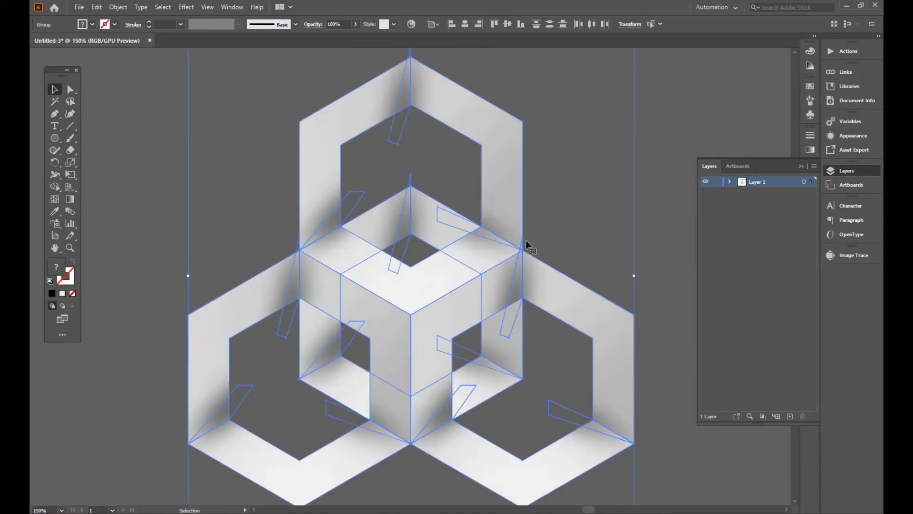
pyautogui.moveTo(527, 246); pyautogui.dragTo(516, 231)
pyautogui.hotkey('ctrl', '-')
pyautogui.press('space')
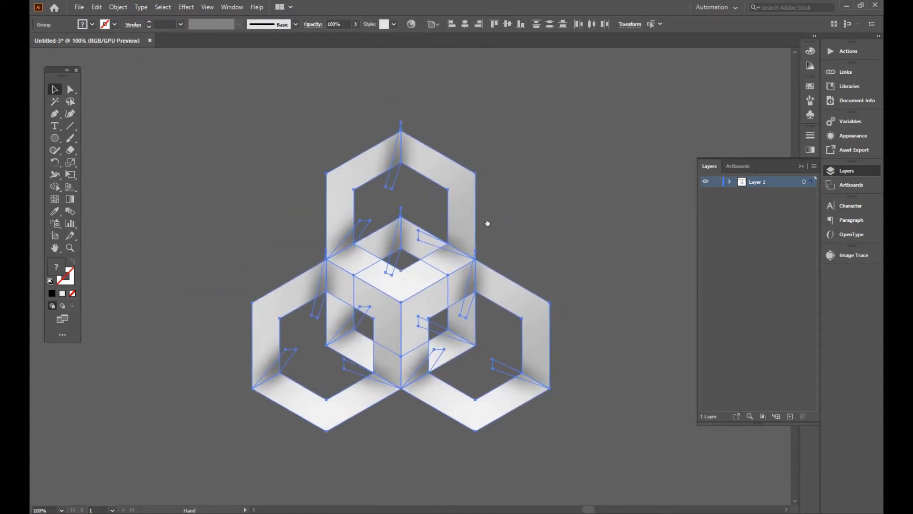
pyautogui.click(561, 192)
pyautogui.click(436, 151)
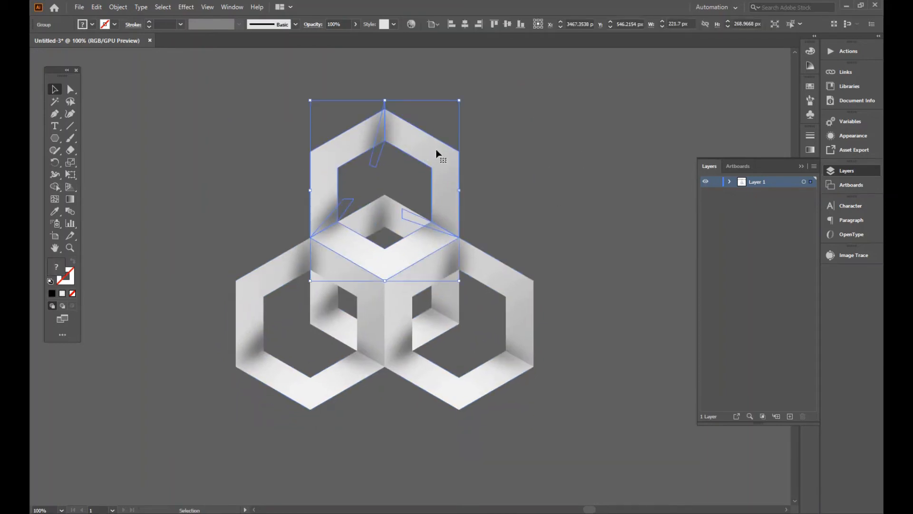
pyautogui.keyDown('shift'); pyautogui.click(503, 289); pyautogui.keyUp('shift')
pyautogui.keyDown('shift'); pyautogui.click(287, 281); pyautogui.keyUp('shift')
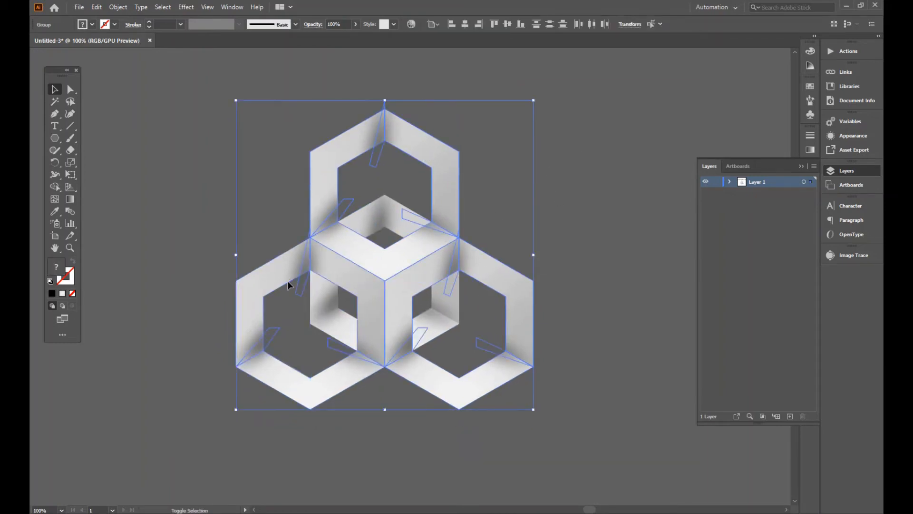
pyautogui.click(613, 207)
# - Ungroup the top ring and the two lower rings to separate each from its masked shadow group
pyautogui.click(426, 221)
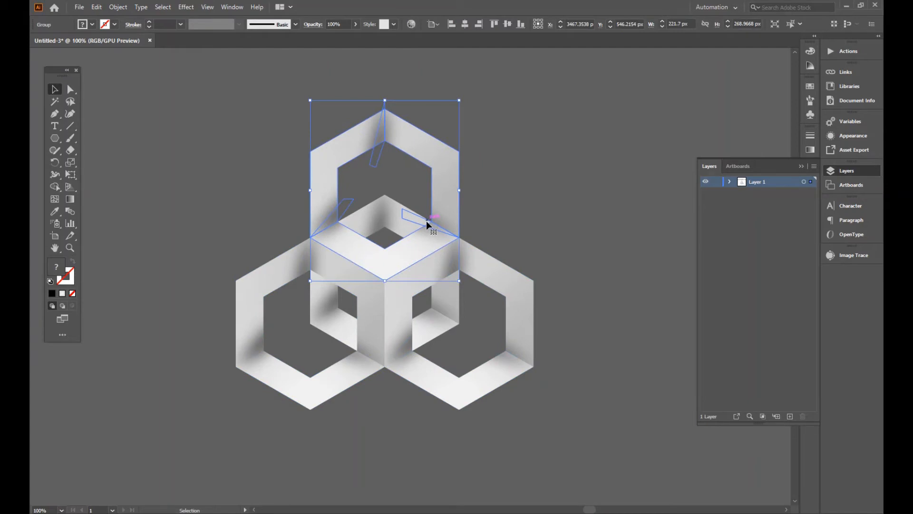
pyautogui.rightClick(426, 221)
pyautogui.click(457, 306)
pyautogui.click(512, 244)
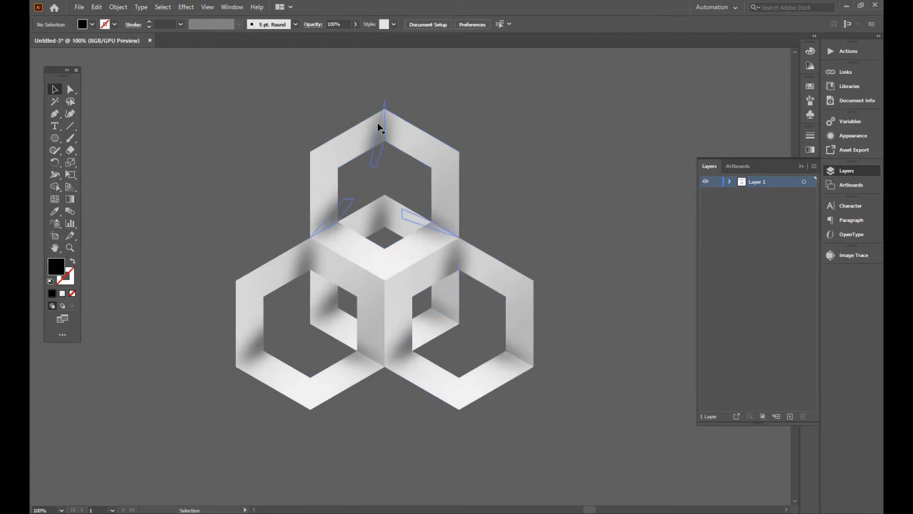
pyautogui.click(382, 130)
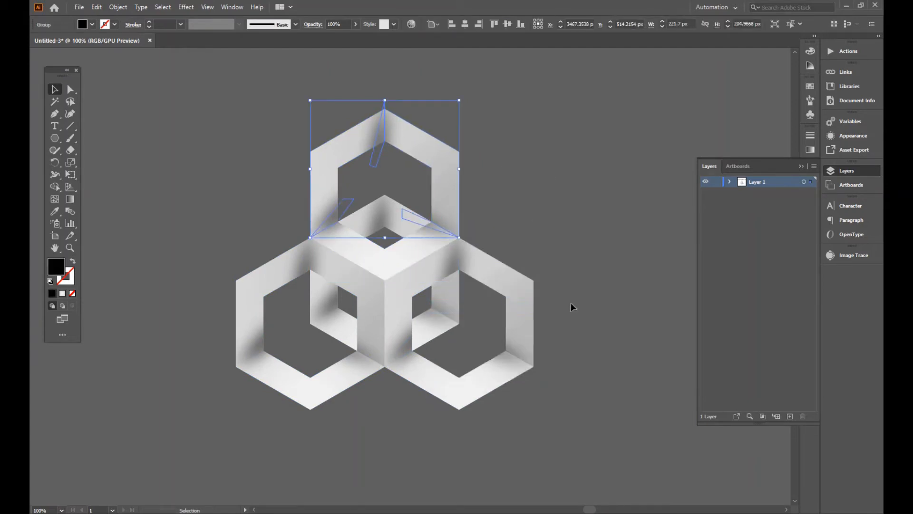
pyautogui.click(524, 296)
pyautogui.keyDown('shift'); pyautogui.click(323, 263); pyautogui.keyUp('shift')
pyautogui.rightClick(323, 264)
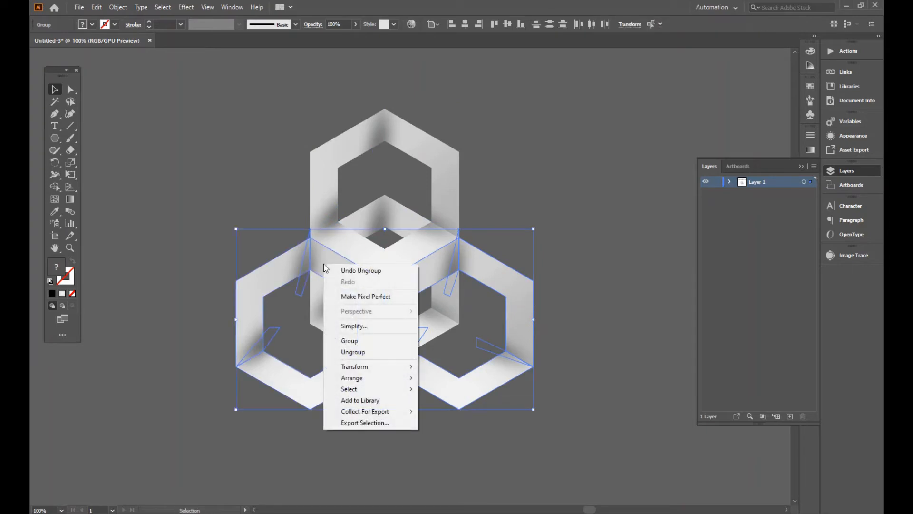
pyautogui.click(353, 352)
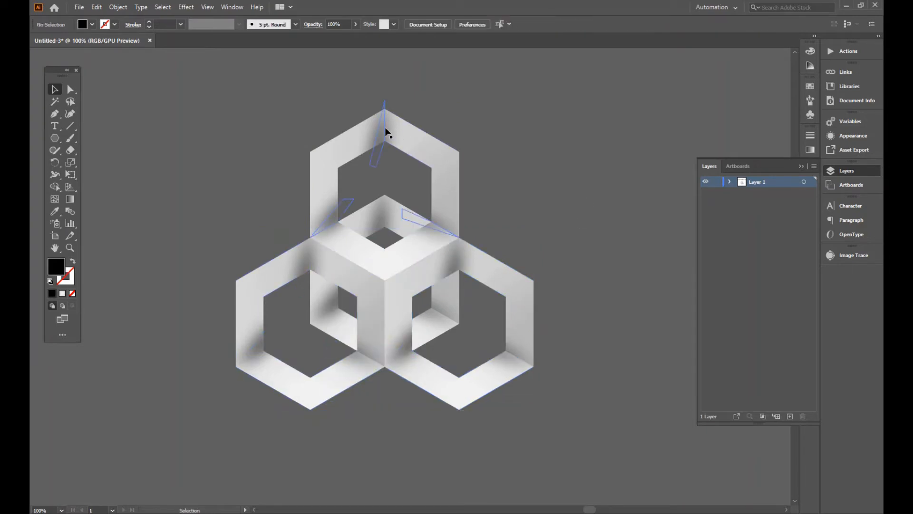
# - Delete the masked shadow groups of the three outer rings together
pyautogui.click(388, 134)
pyautogui.keyDown('shift'); pyautogui.click(509, 353); pyautogui.keyUp('shift')
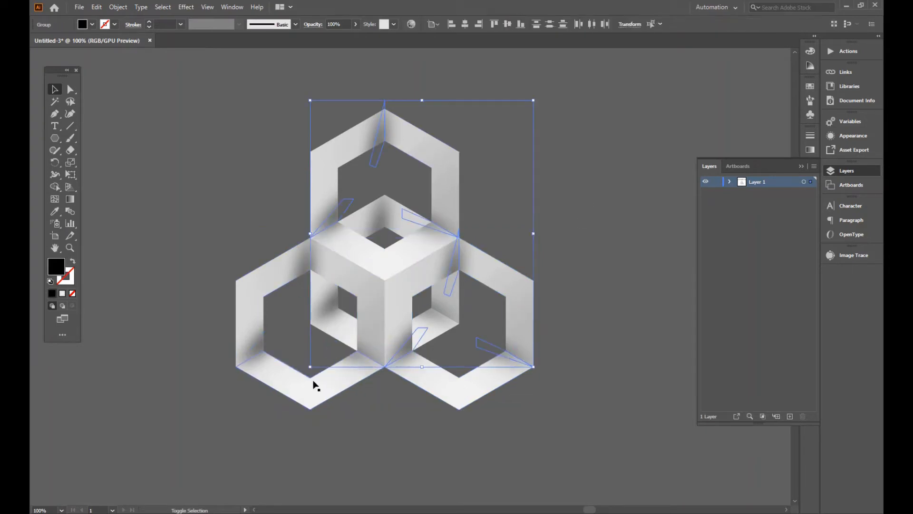
pyautogui.keyDown('shift'); pyautogui.click(263, 355); pyautogui.keyUp('shift')
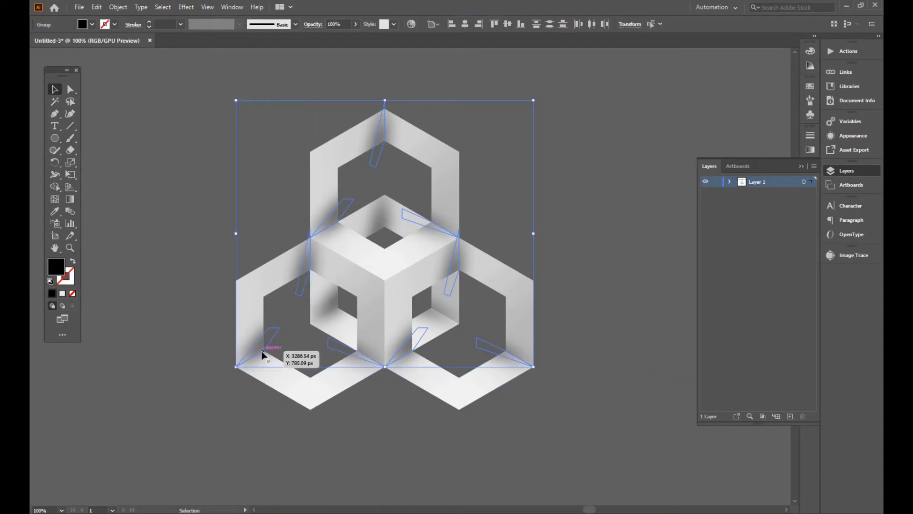
pyautogui.hotkey('ctrl', 'shift', 'a')
# - Ungroup the three shadowless outer rings into their individual gradient sections
pyautogui.click(367, 130)
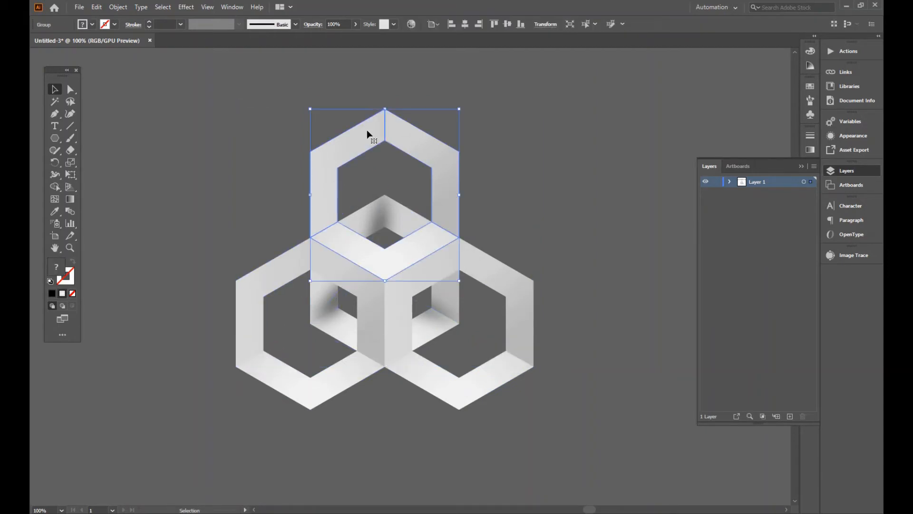
pyautogui.keyDown('shift'); pyautogui.click(522, 306); pyautogui.keyUp('shift')
pyautogui.keyDown('shift'); pyautogui.click(252, 284); pyautogui.keyUp('shift')
pyautogui.rightClick(254, 282)
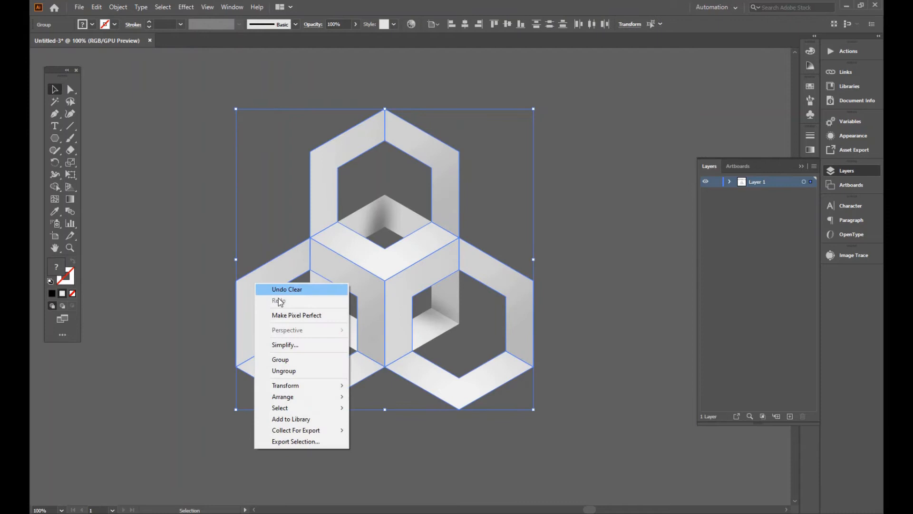
pyautogui.click(285, 371)
pyautogui.click(573, 217)
# - Pull the two outermost sections of each outer ring away and delete them, keeping only the sections on the cube's faces
pyautogui.click(441, 152)
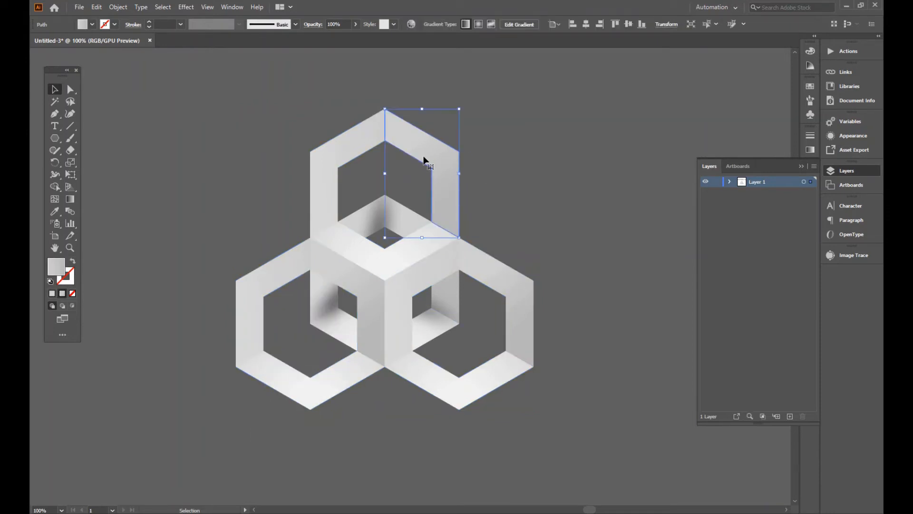
pyautogui.moveTo(424, 158); pyautogui.dragTo(530, 147)
pyautogui.moveTo(363, 149); pyautogui.dragTo(426, 124)
pyautogui.moveTo(524, 351); pyautogui.dragTo(592, 307)
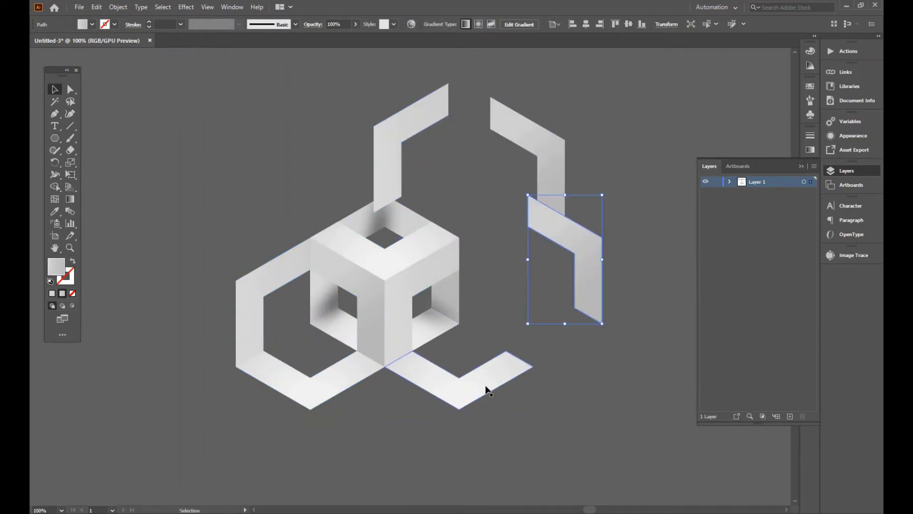
pyautogui.moveTo(486, 389); pyautogui.dragTo(558, 347)
pyautogui.moveTo(305, 394); pyautogui.dragTo(353, 431)
pyautogui.moveTo(249, 309); pyautogui.dragTo(205, 242)
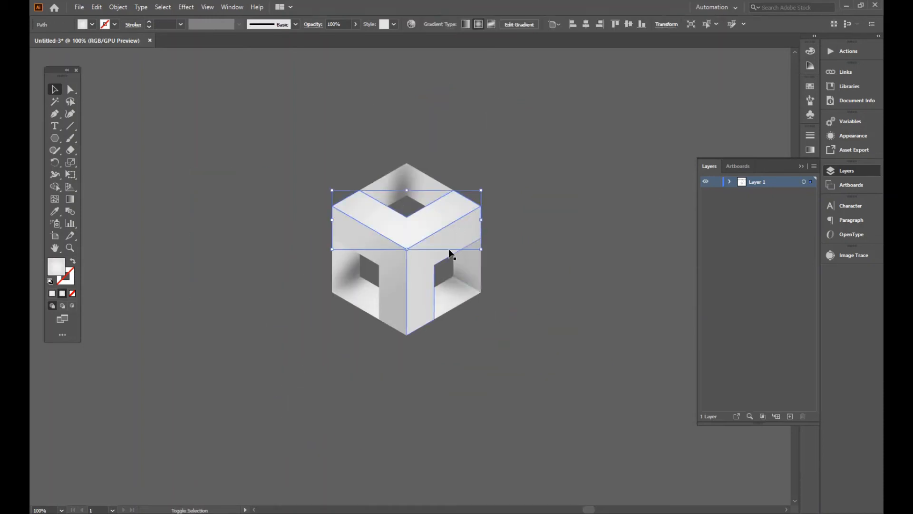
# - Group the three remaining V-shaped sections on the front of the cube
pyautogui.keyDown('shift'); pyautogui.click(391, 283); pyautogui.keyUp('shift')
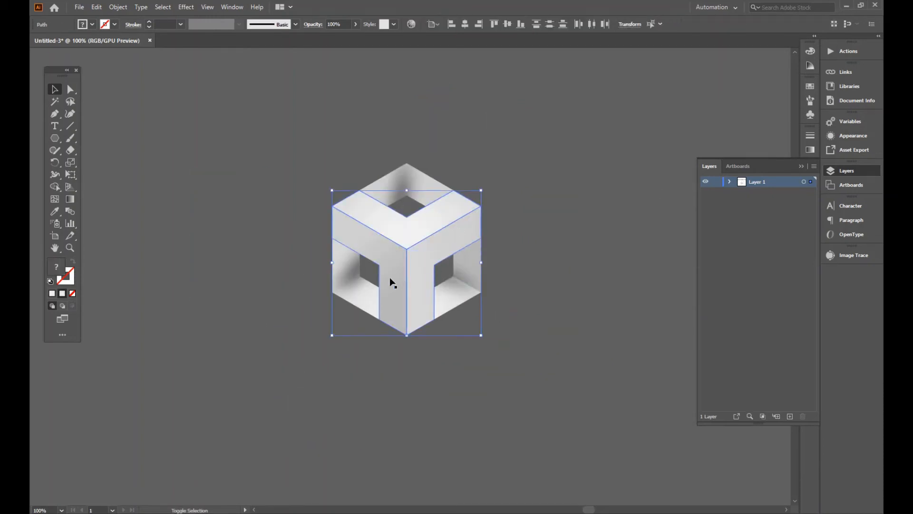
pyautogui.rightClick(436, 226)
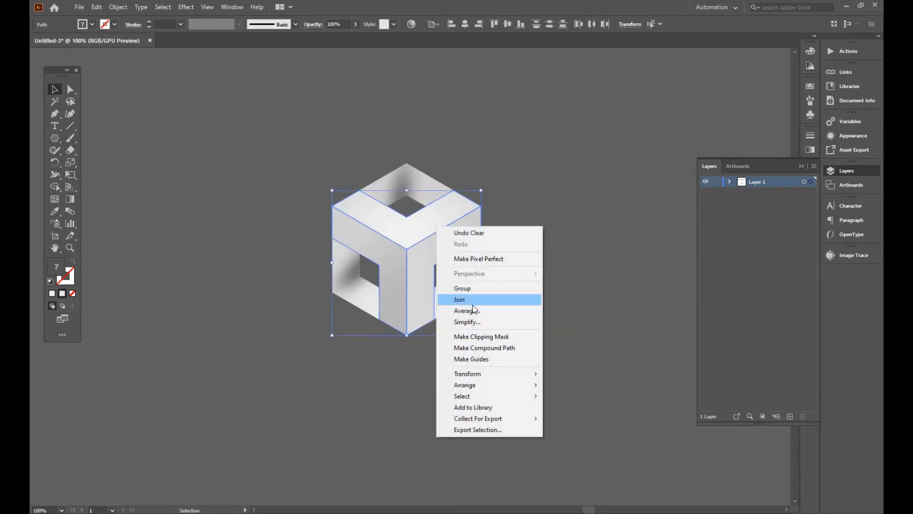
pyautogui.click(481, 285)
pyautogui.click(544, 222)
# - Copy the original shaded ring behind the cube sections and paste the copy in place in front
pyautogui.moveTo(545, 222); pyautogui.dragTo(505, 244)
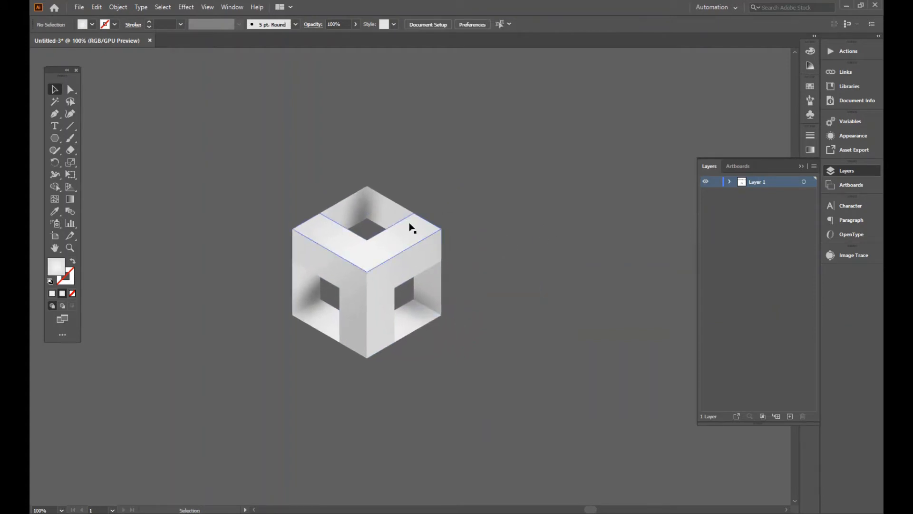
pyautogui.click(391, 212)
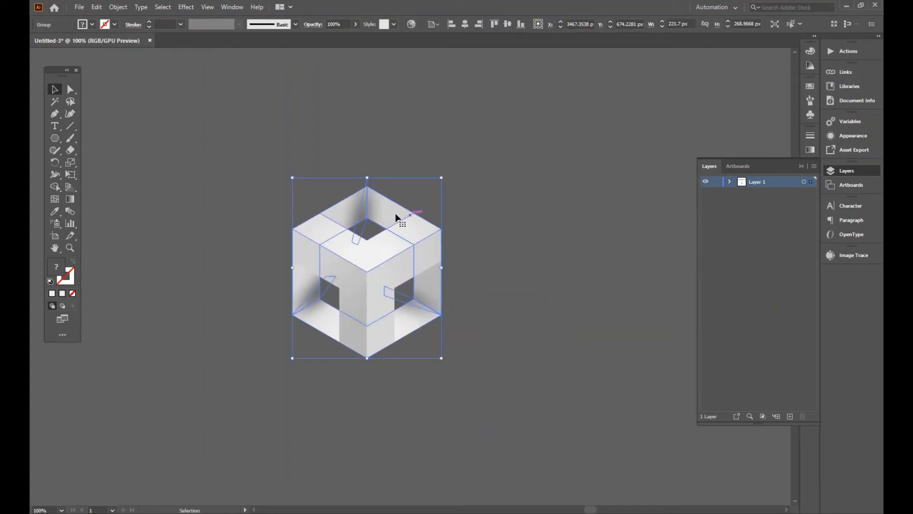
pyautogui.click(97, 7)
pyautogui.click(113, 55)
pyautogui.click(97, 7)
pyautogui.click(112, 79)
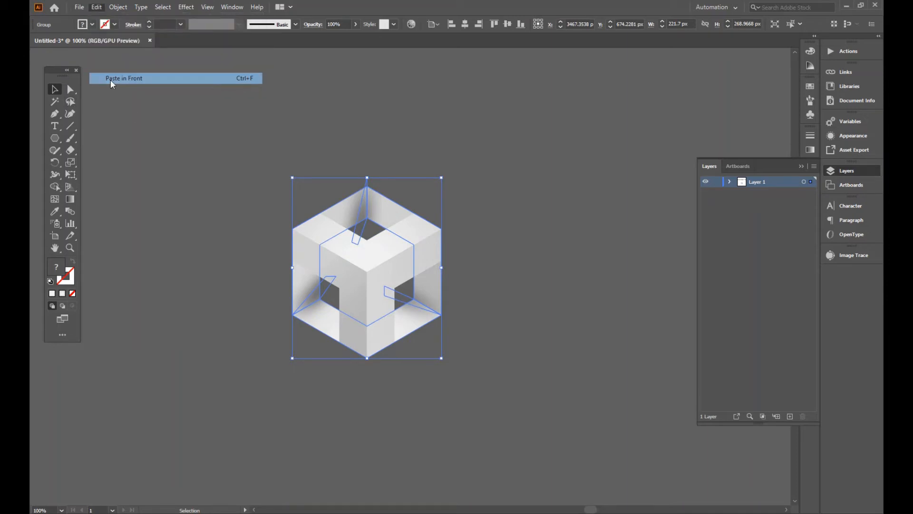
# - Bring the pasted ring copy to the front of the stacking order and deselect it
pyautogui.rightClick(379, 214)
pyautogui.moveTo(450, 332)
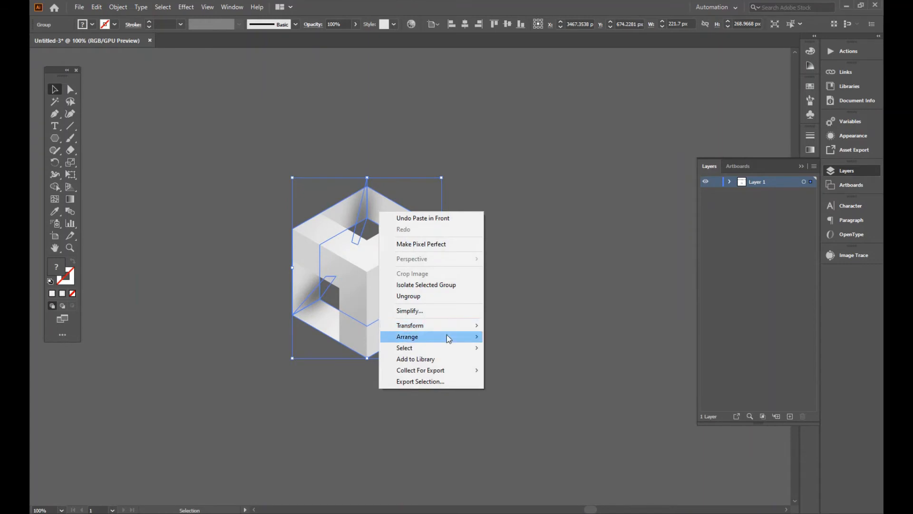
pyautogui.click(499, 336)
pyautogui.click(543, 256)
# - Ungroup the front ring copy and delete its masked shadow group, leaving the plain ring selected
pyautogui.click(392, 223)
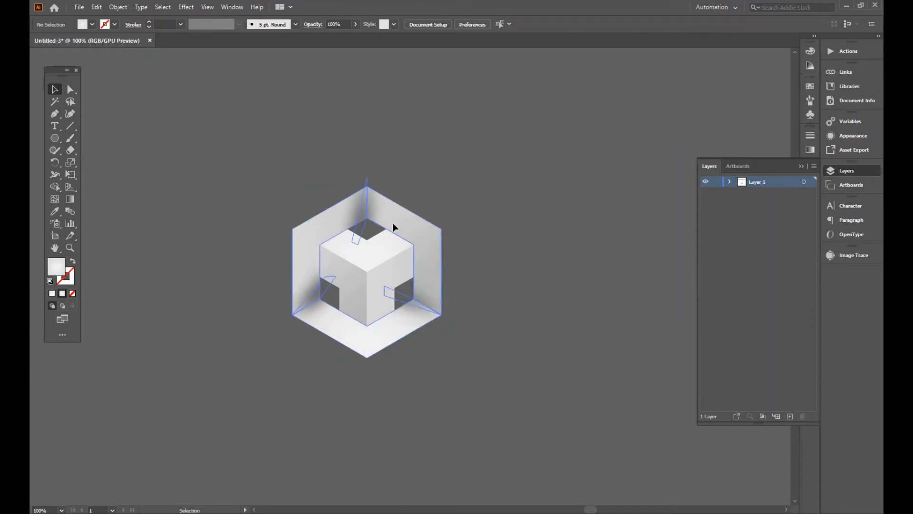
pyautogui.rightClick(394, 223)
pyautogui.click(430, 310)
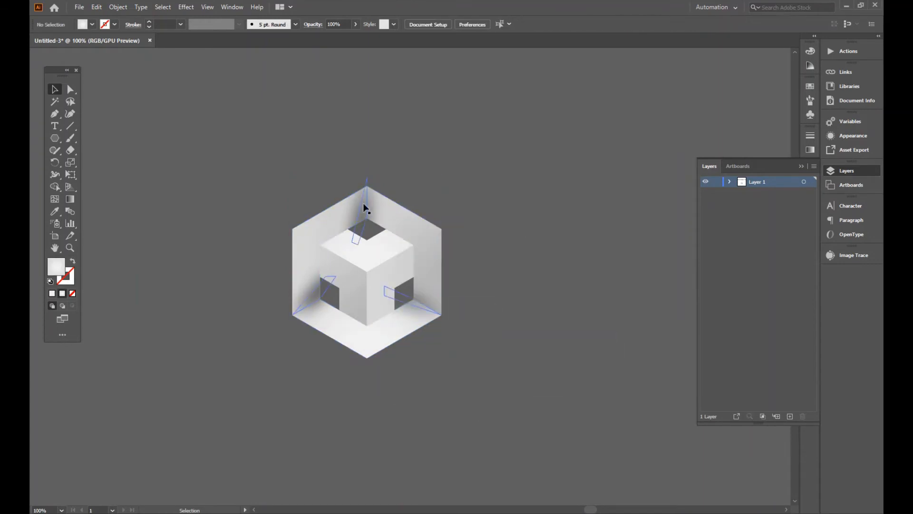
pyautogui.click(360, 215)
pyautogui.press('Delete')
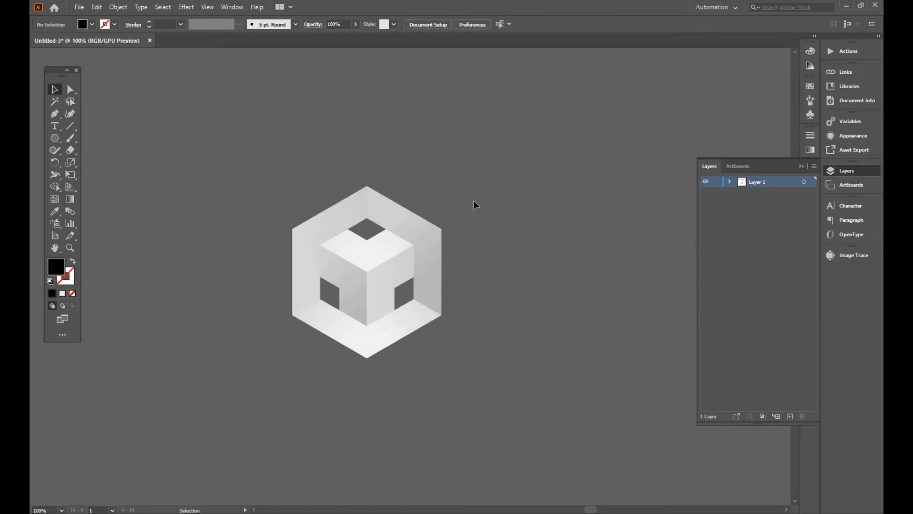
pyautogui.hotkey('ctrl', 'a')
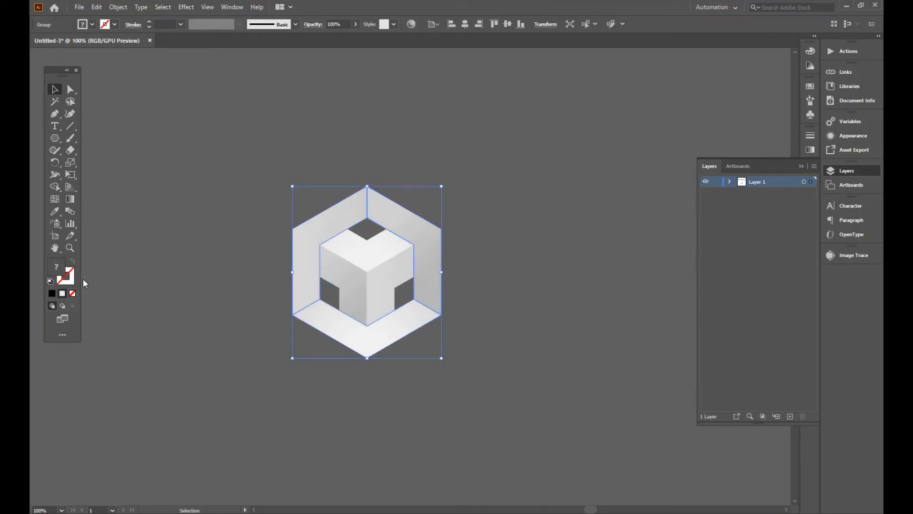
# - Fill the plain ring black, scale it down around its centre and merge it with its opening into a solid hexagon
pyautogui.click(52, 293)
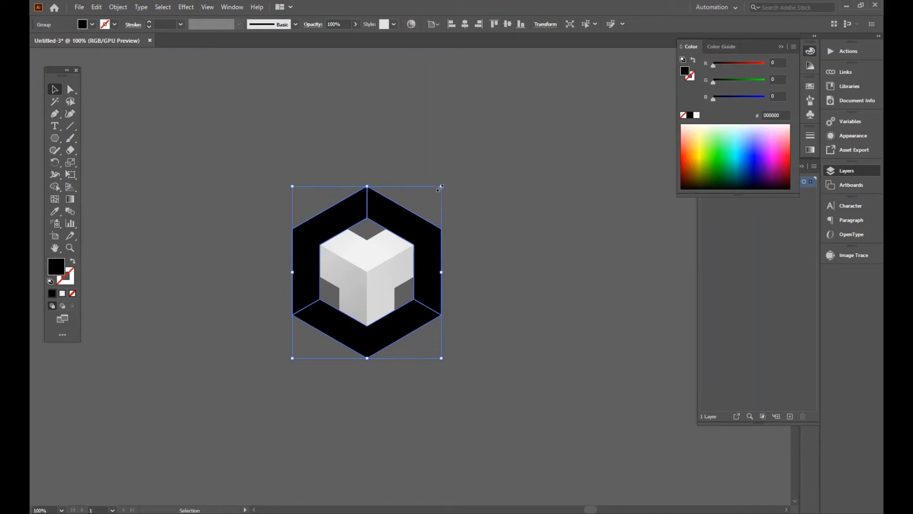
pyautogui.moveTo(441, 186); pyautogui.dragTo(428, 201)
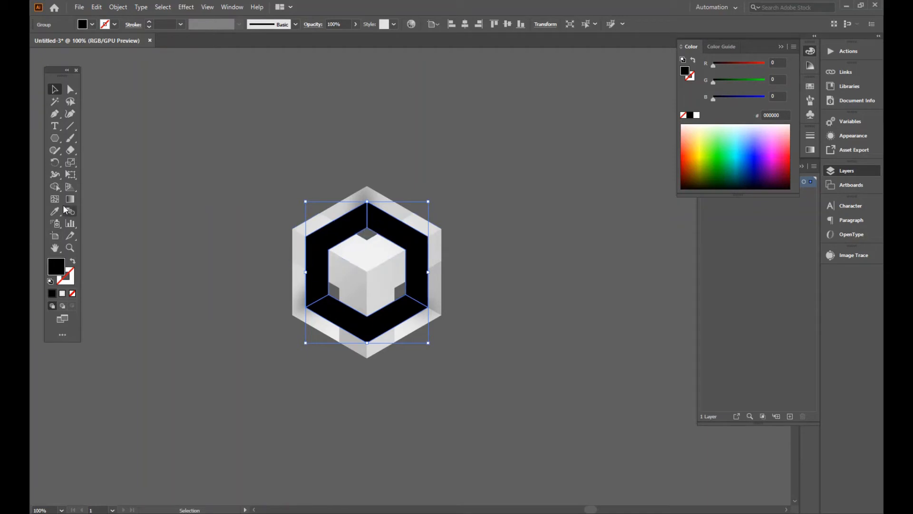
pyautogui.click(55, 186)
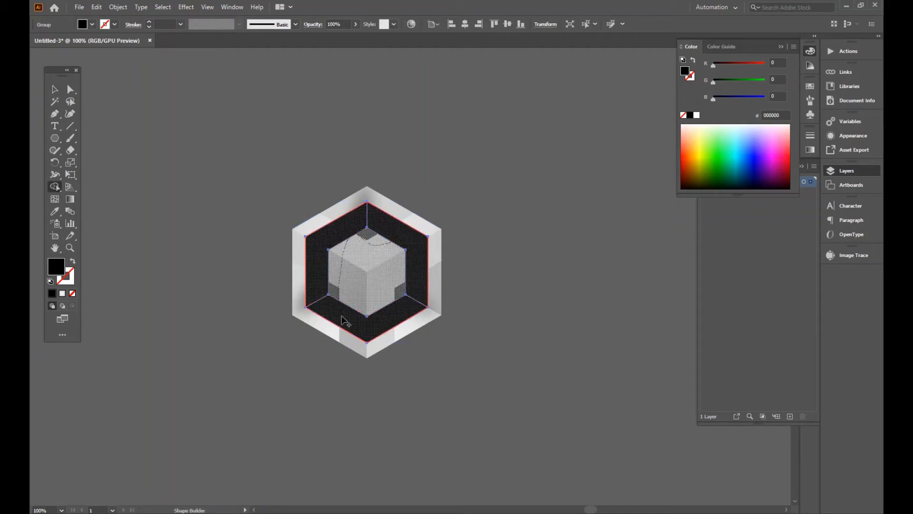
pyautogui.moveTo(419, 300); pyautogui.dragTo(420, 302)
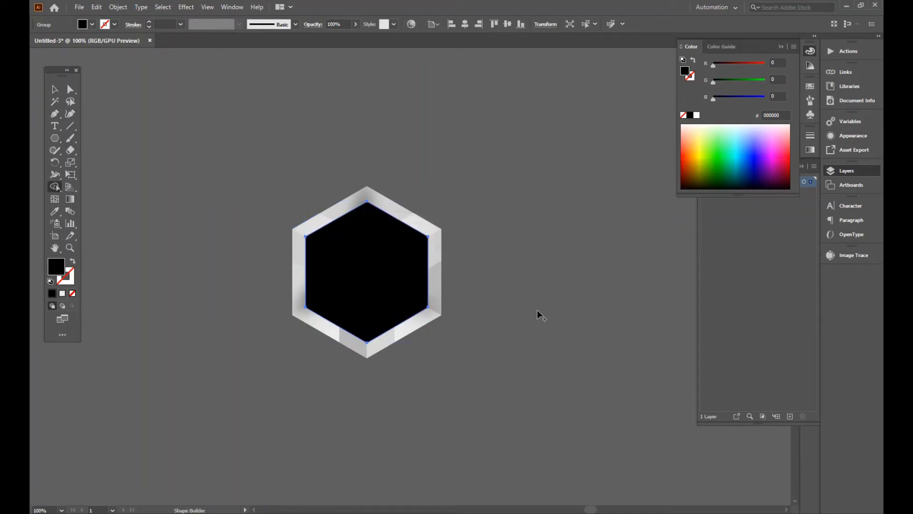
pyautogui.click(57, 93)
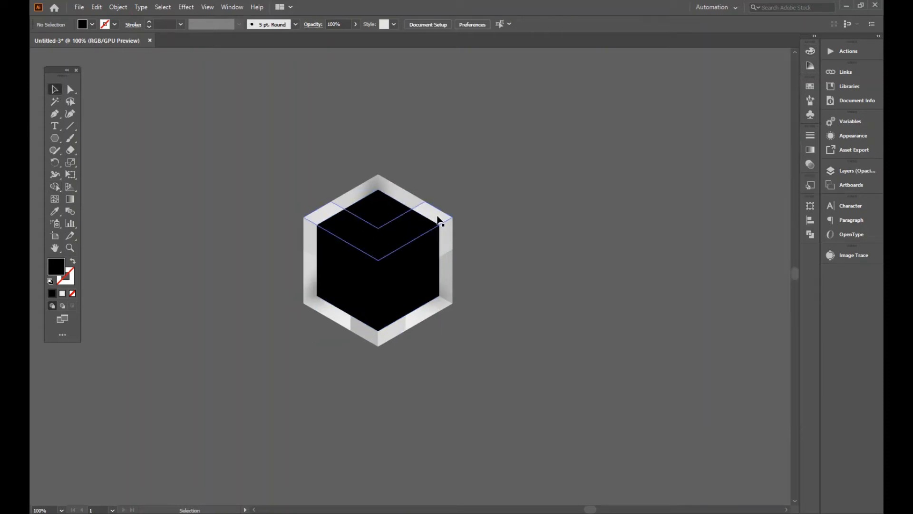
# - Trim away the parts of the front V-shaped sections outside the black hexagon with the Shape Builder
pyautogui.click(439, 221)
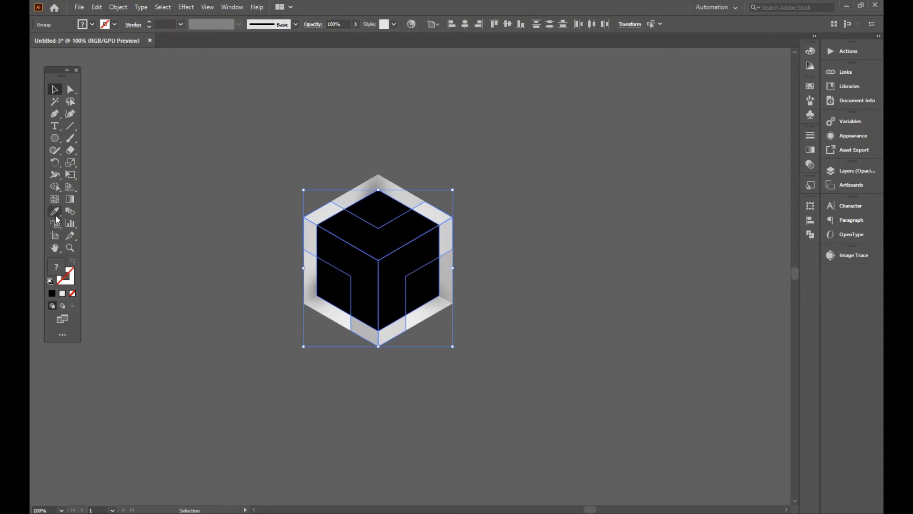
pyautogui.click(54, 186)
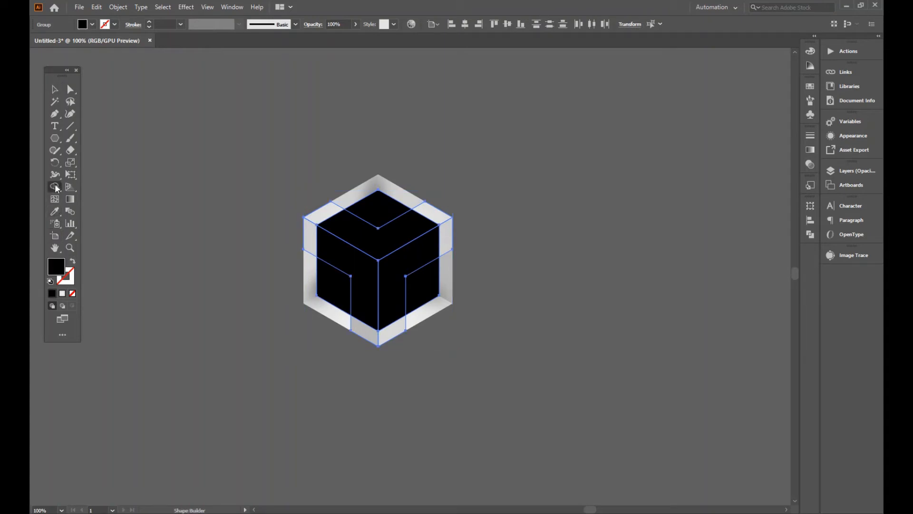
pyautogui.keyDown('alt'); pyautogui.click(326, 212); pyautogui.keyUp('alt')
pyautogui.keyDown('alt'); pyautogui.click(310, 231); pyautogui.keyUp('alt')
pyautogui.keyDown('alt'); pyautogui.click(443, 217); pyautogui.keyUp('alt')
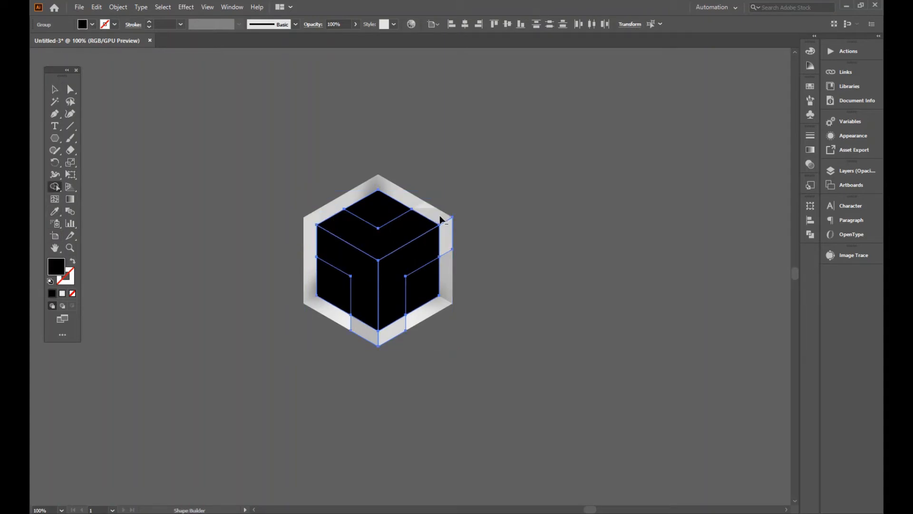
pyautogui.keyDown('alt'); pyautogui.click(447, 244); pyautogui.keyUp('alt')
pyautogui.keyDown('alt'); pyautogui.click(370, 336); pyautogui.keyUp('alt')
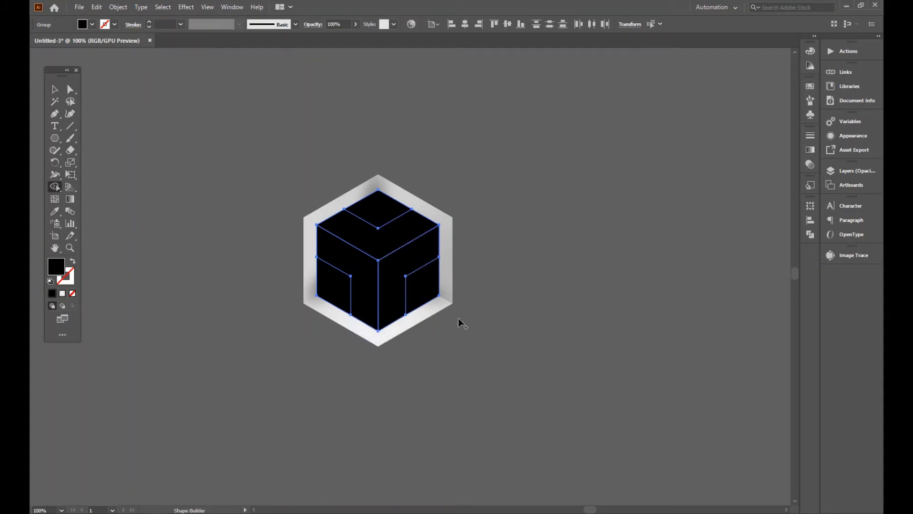
# - Move the black hexagon off the cube and delete it
pyautogui.click(55, 89)
pyautogui.click(384, 214)
pyautogui.moveTo(384, 214); pyautogui.dragTo(572, 176)
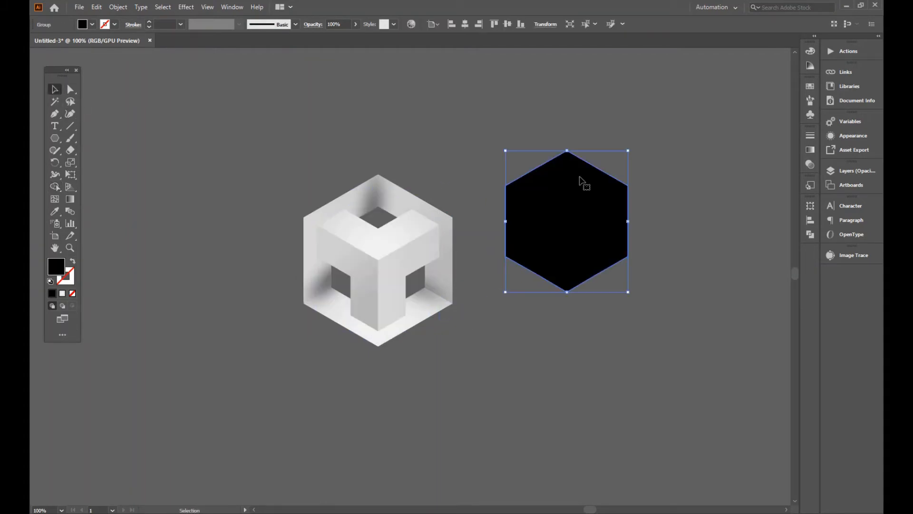
pyautogui.press('Delete')
pyautogui.click(389, 245)
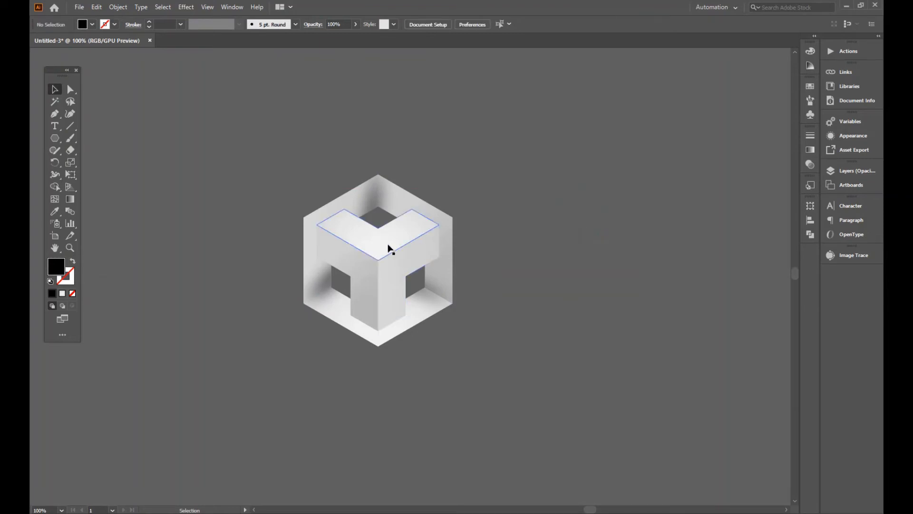
# - Bring the shaded ring to the front of the trimmed sections and deselect it
pyautogui.click(376, 195)
pyautogui.rightClick(376, 195)
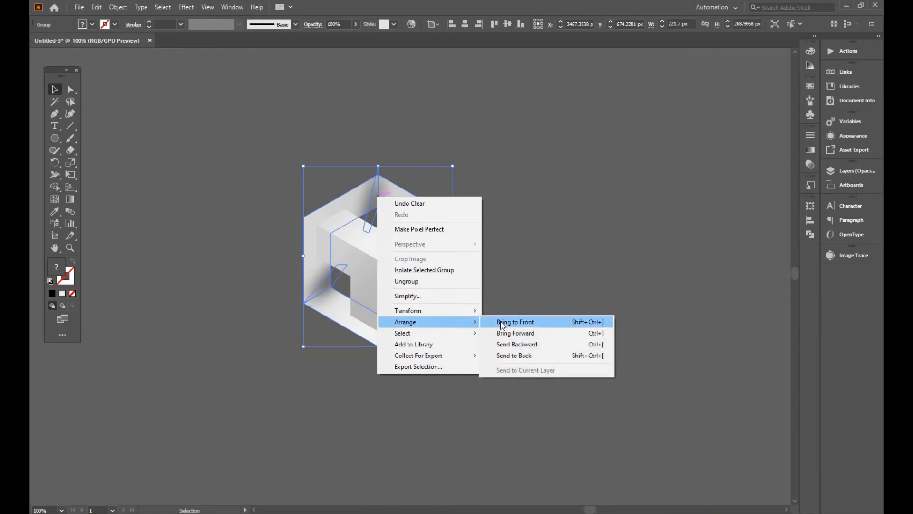
pyautogui.click(504, 321)
pyautogui.click(564, 242)
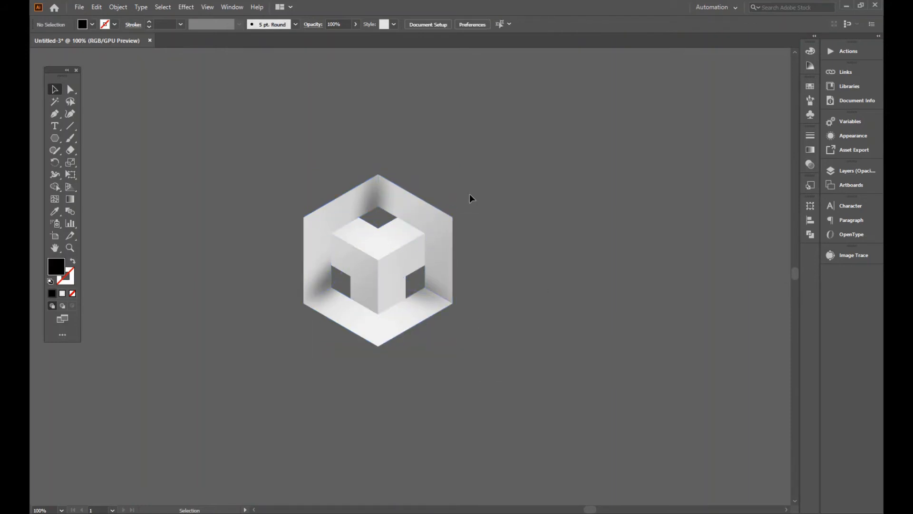
# - Copy the shaded ring to the clipboard
pyautogui.click(399, 220)
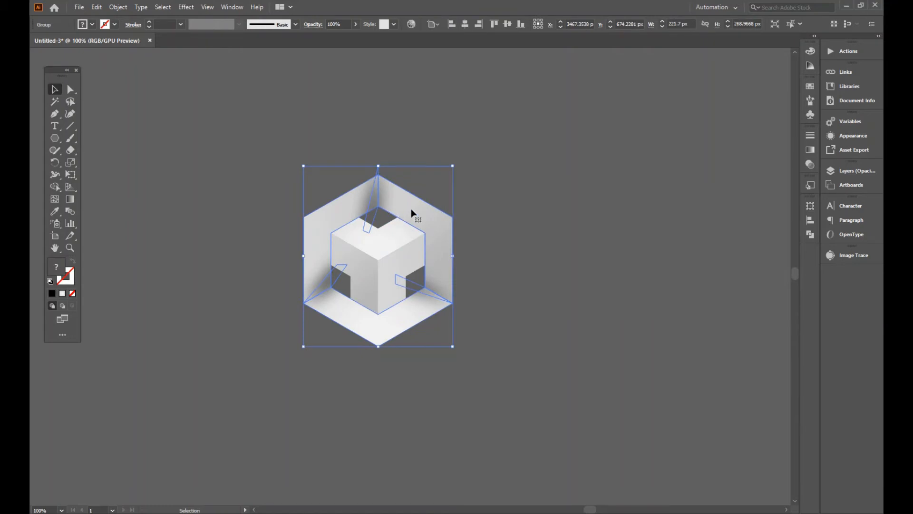
pyautogui.click(97, 7)
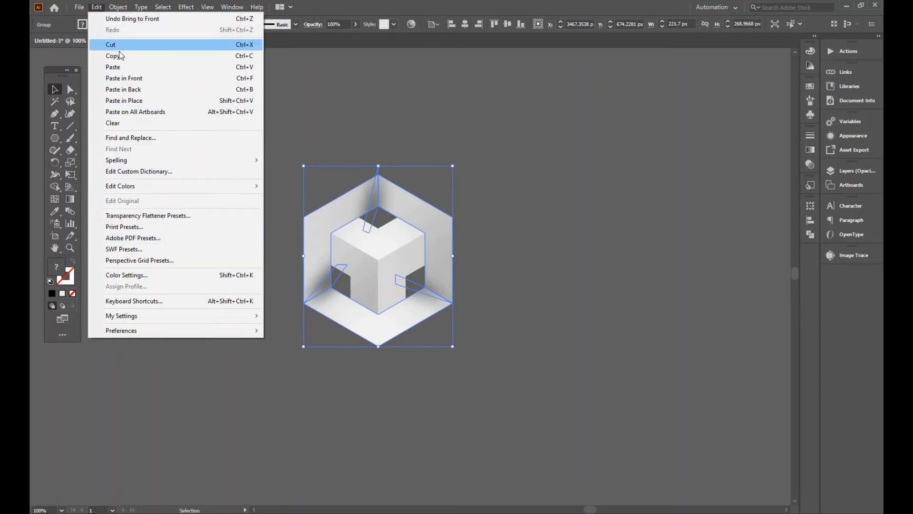
pyautogui.click(120, 55)
pyautogui.click(95, 7)
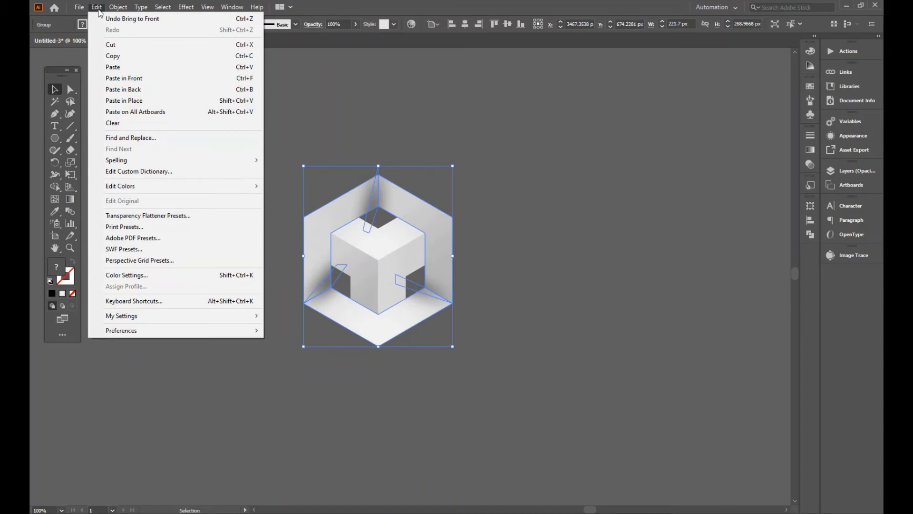
pyautogui.click(352, 79)
# - Apply a black Outer Glow to the trimmed V-section group in Normal mode with 90% opacity and 5 px blur
pyautogui.click(388, 239)
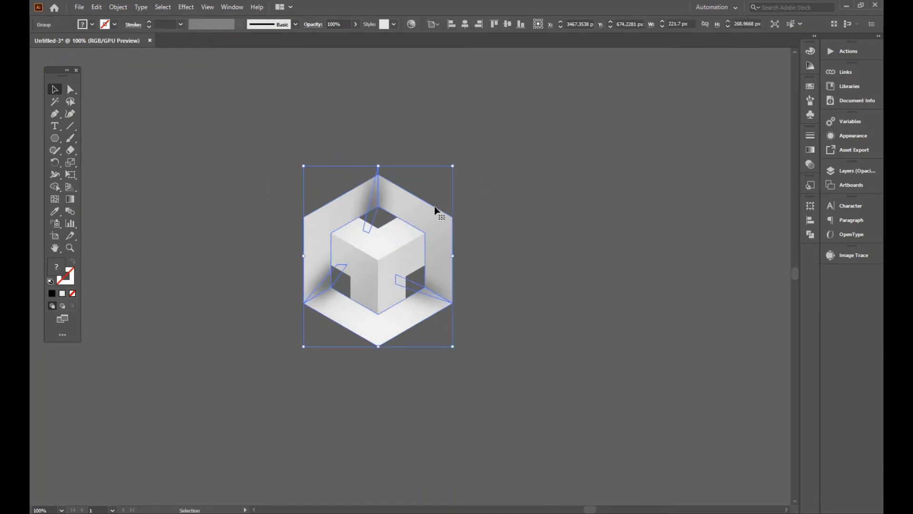
pyautogui.click(437, 241)
pyautogui.click(403, 253)
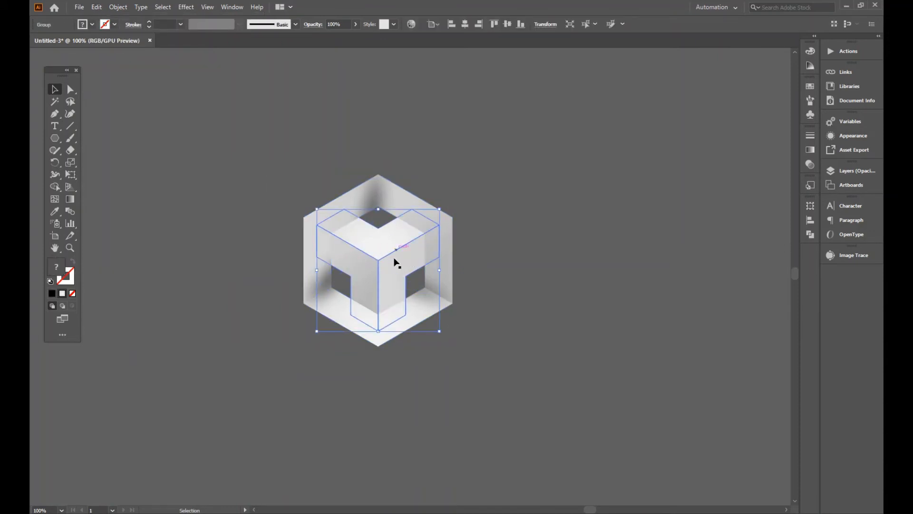
pyautogui.click(186, 7)
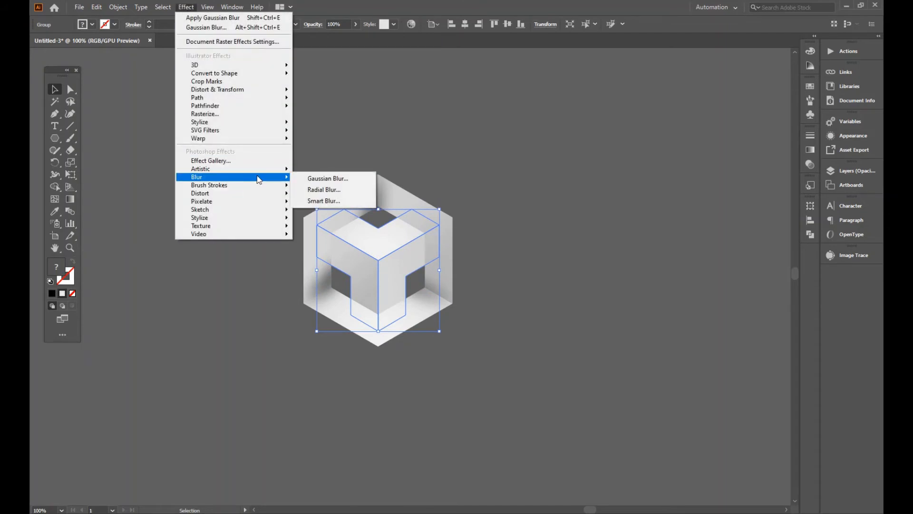
pyautogui.moveTo(266, 123)
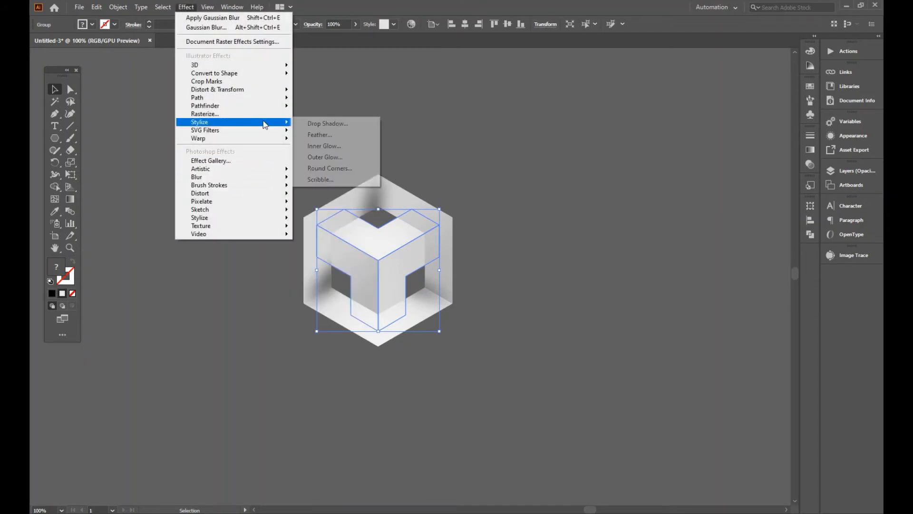
pyautogui.click(324, 159)
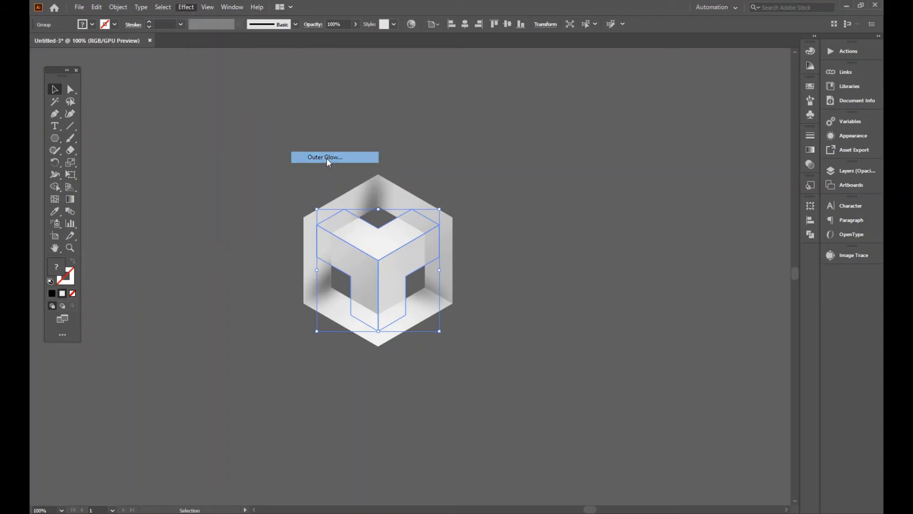
pyautogui.moveTo(635, 86); pyautogui.dragTo(618, 84)
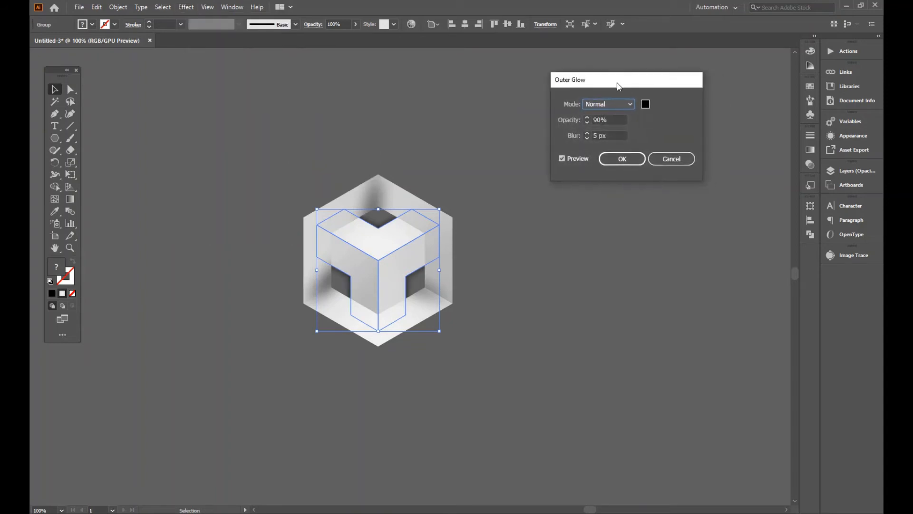
pyautogui.press('Tab')
pyautogui.click(612, 137)
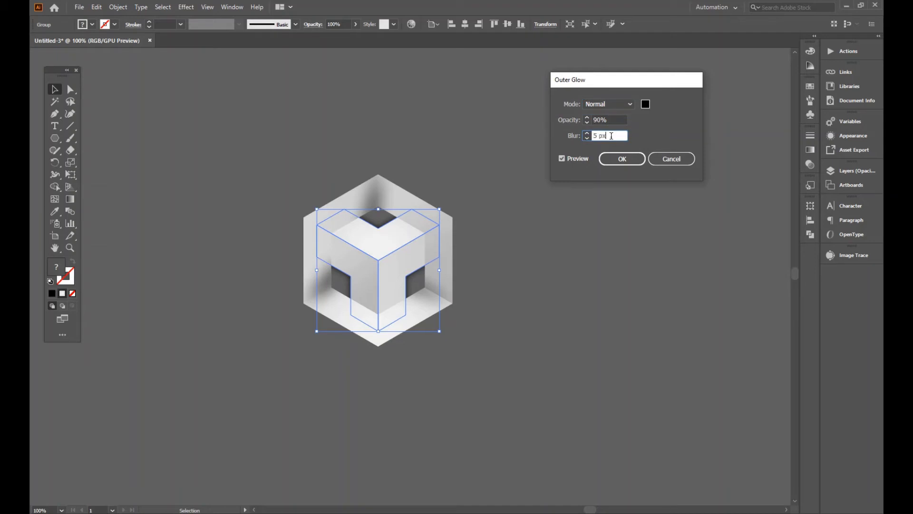
pyautogui.click(613, 159)
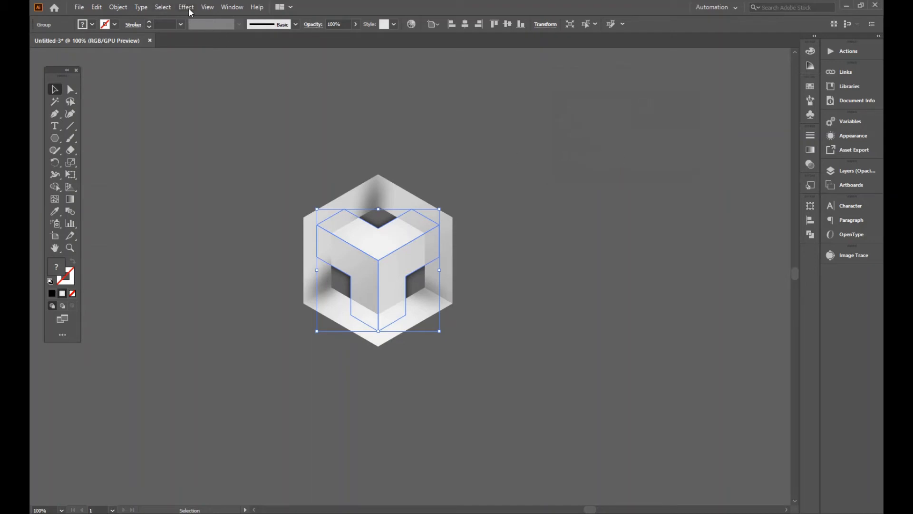
# - Add a second black Outer Glow to the same group with Normal mode, 90% opacity and 5 px blur, and deselect
pyautogui.click(186, 8)
pyautogui.moveTo(248, 122)
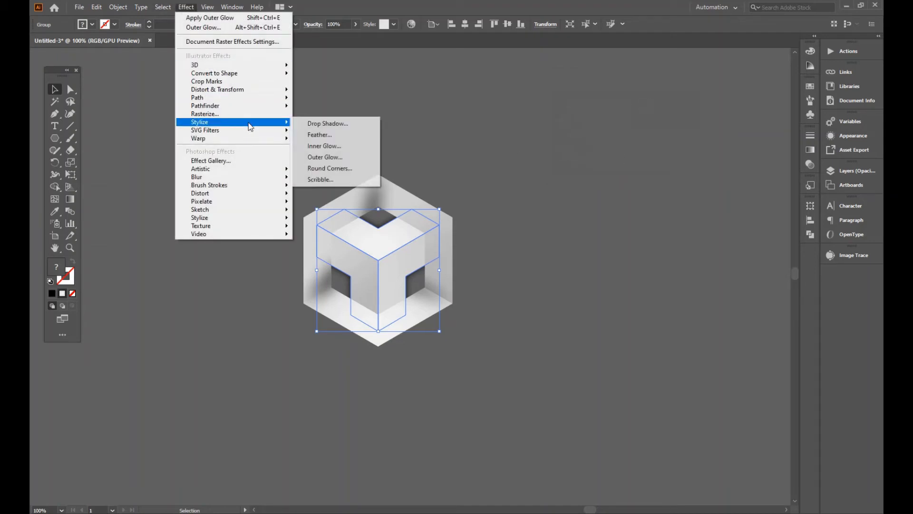
pyautogui.click(332, 159)
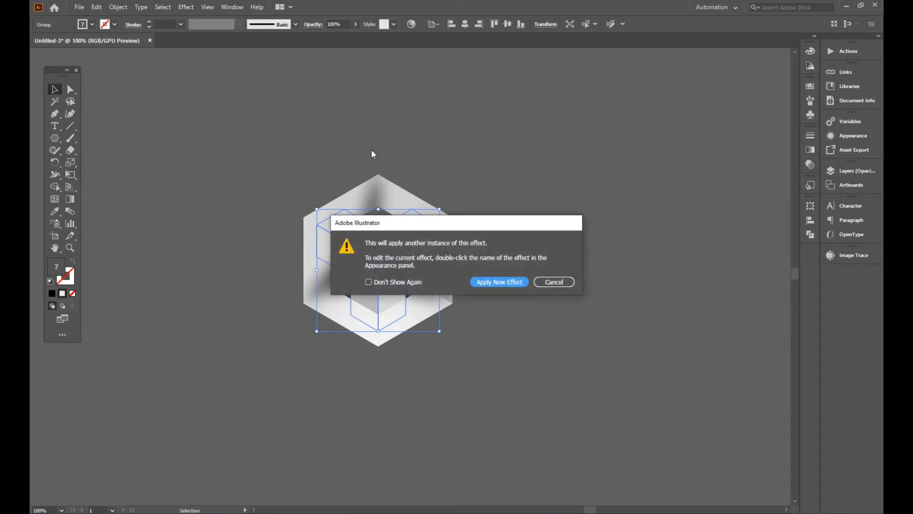
pyautogui.click(510, 284)
pyautogui.press('Tab')
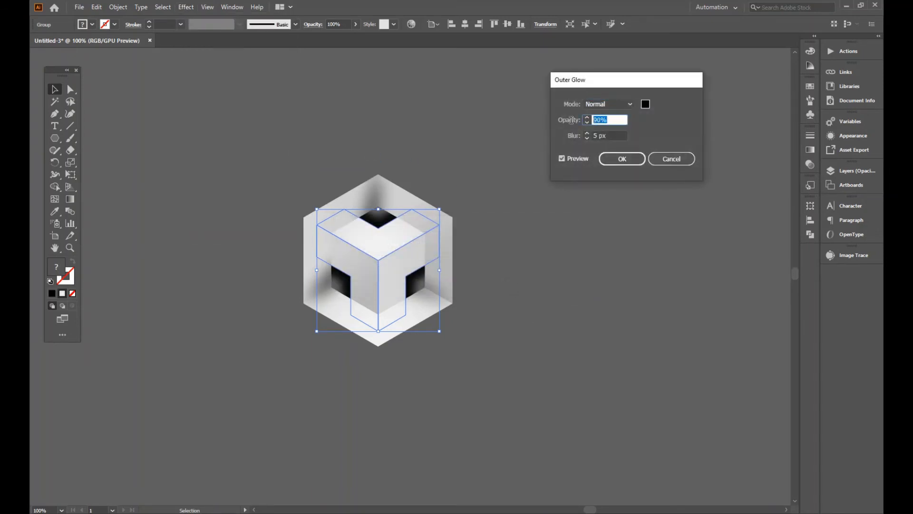
pyautogui.press('Tab')
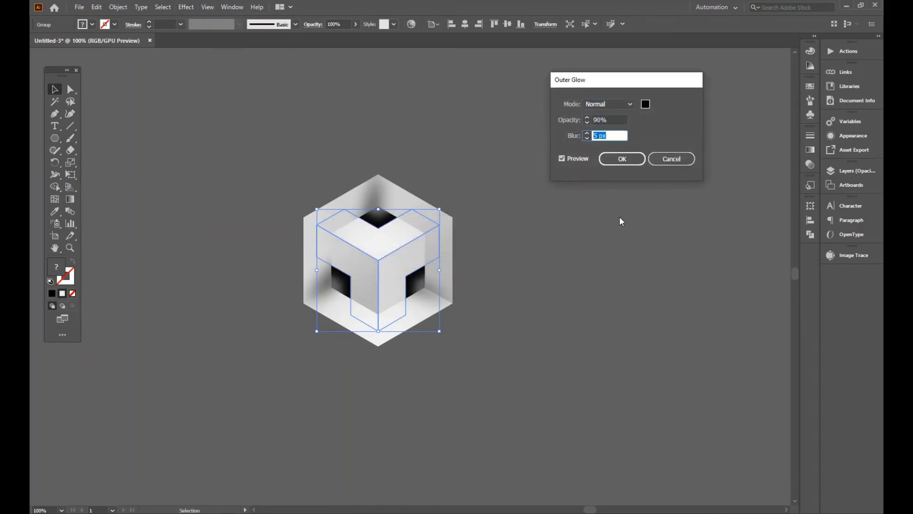
pyautogui.click(623, 163)
pyautogui.click(526, 203)
# - Move the shaded ring aside to inspect the glow around the V-sections and undo the move
pyautogui.moveTo(539, 205); pyautogui.dragTo(563, 178)
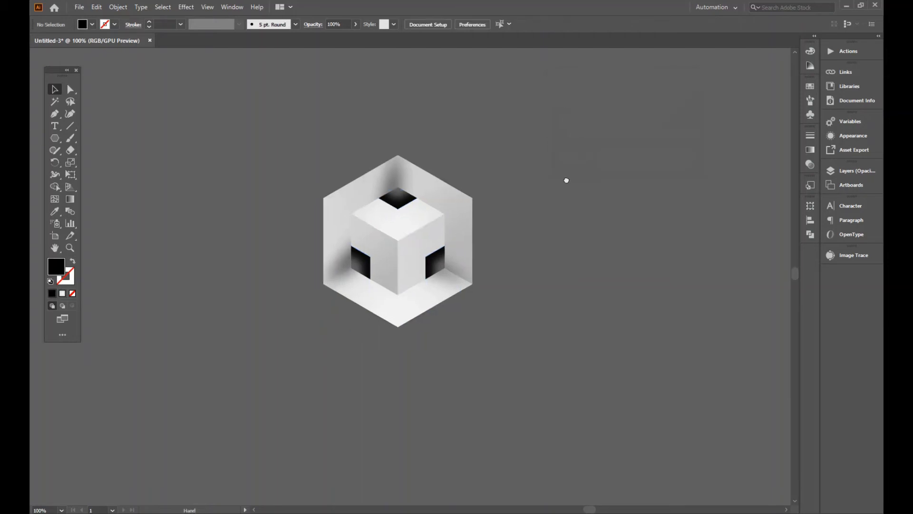
pyautogui.moveTo(523, 151); pyautogui.dragTo(506, 182)
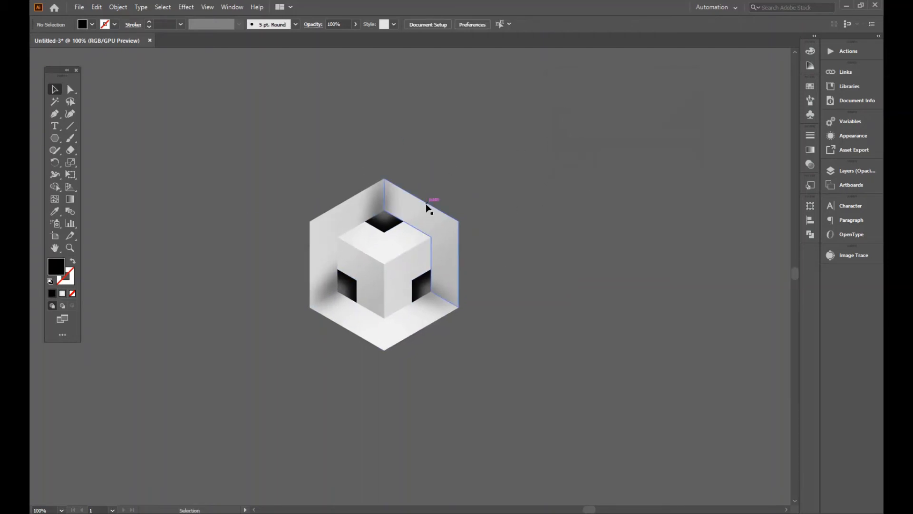
pyautogui.click(426, 205)
pyautogui.moveTo(427, 204); pyautogui.dragTo(622, 206)
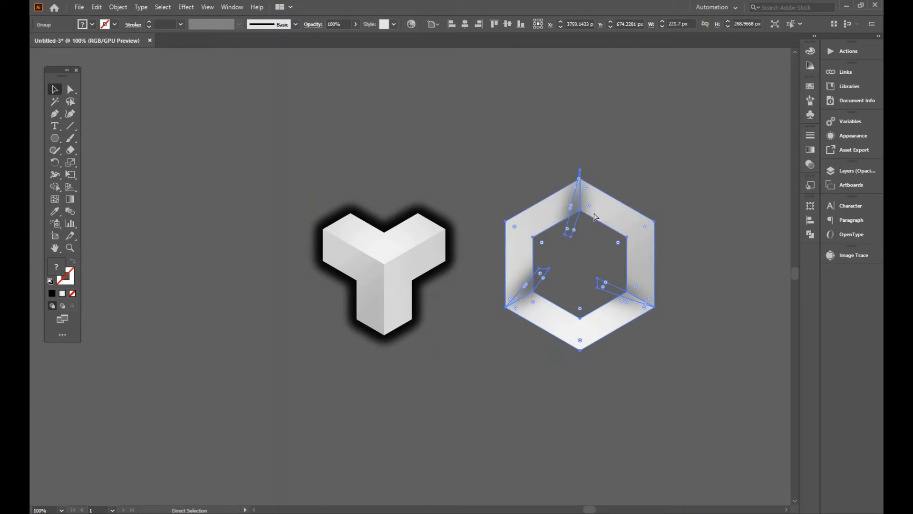
pyautogui.hotkey('ctrl', 'z')
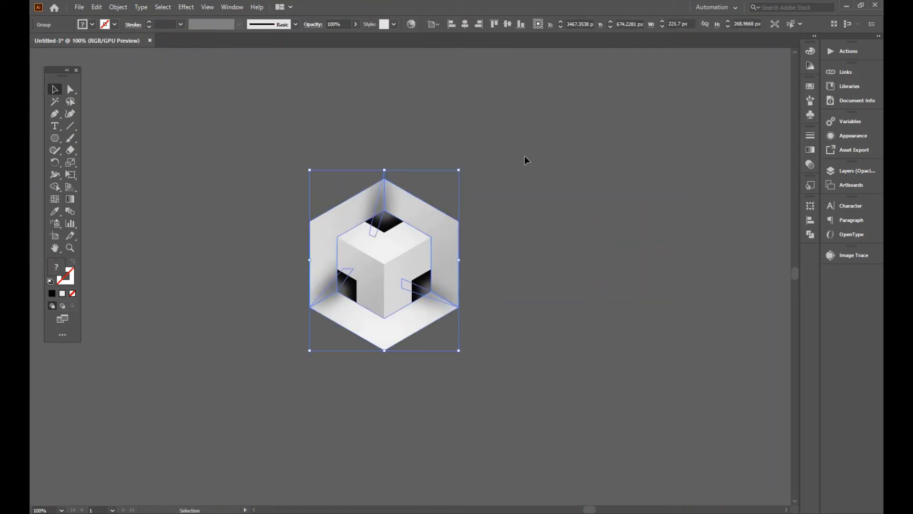
# - Paste the copied shaded ring in front of the artwork and ungroup the pasted copy
pyautogui.click(524, 155)
pyautogui.click(96, 7)
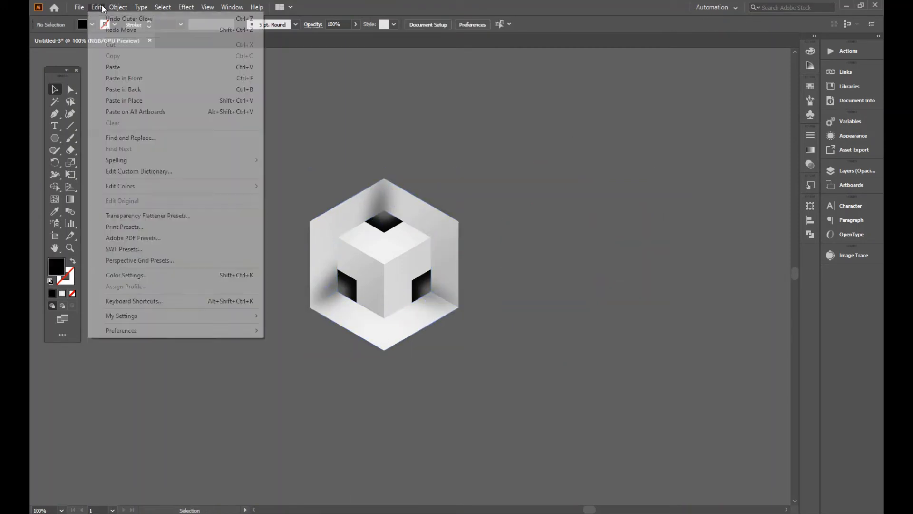
pyautogui.click(124, 78)
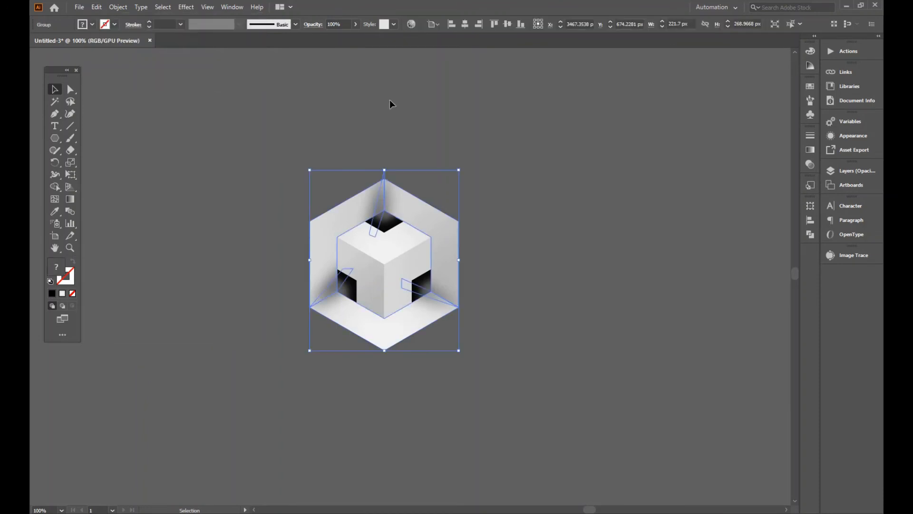
pyautogui.rightClick(405, 193)
pyautogui.click(433, 280)
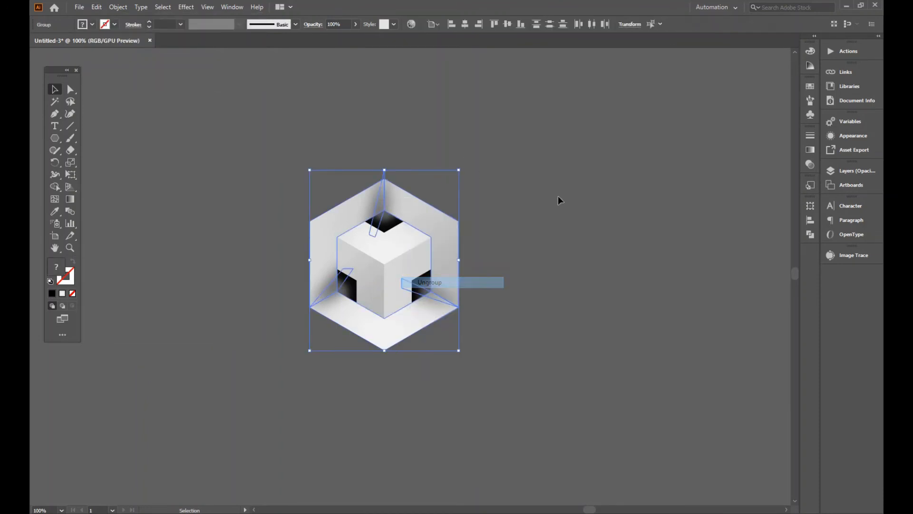
# - Fill the front copy of the ring with black and scale it down around its center
pyautogui.click(558, 198)
pyautogui.click(372, 200)
pyautogui.click(466, 186)
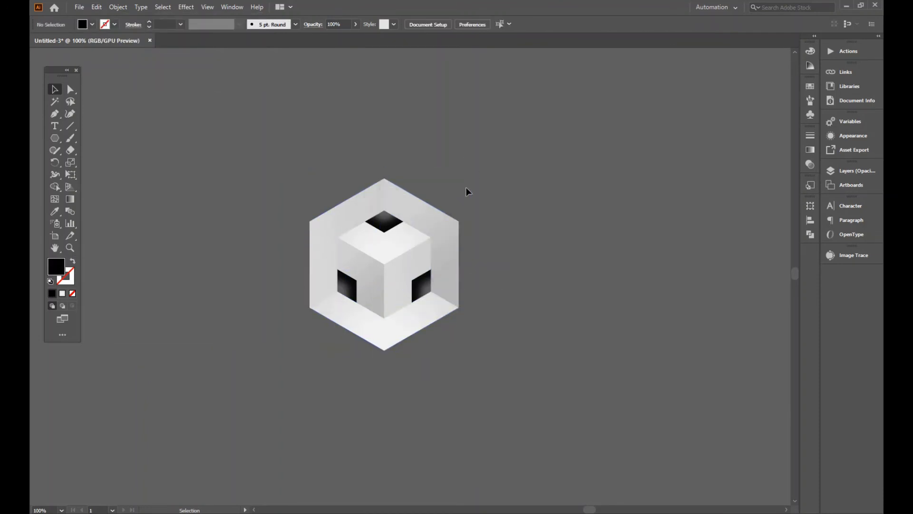
pyautogui.click(455, 207)
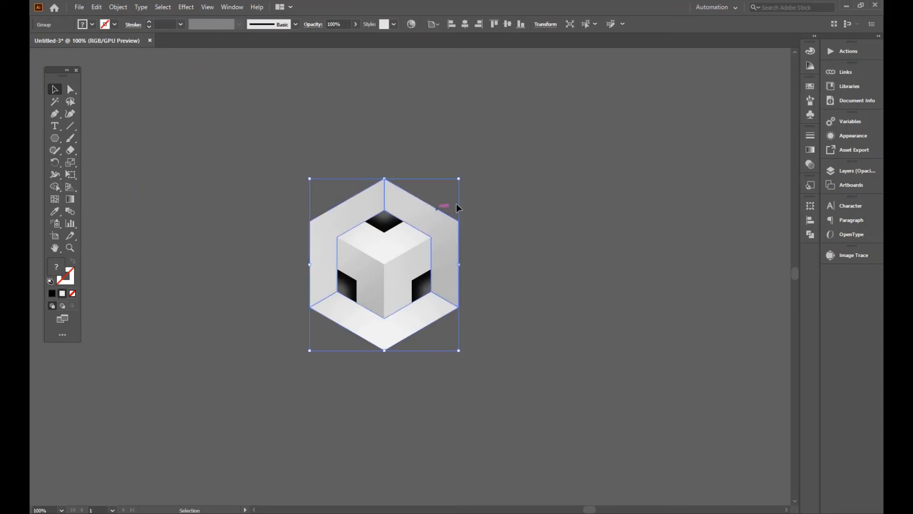
pyautogui.click(53, 291)
pyautogui.click(168, 177)
pyautogui.click(401, 206)
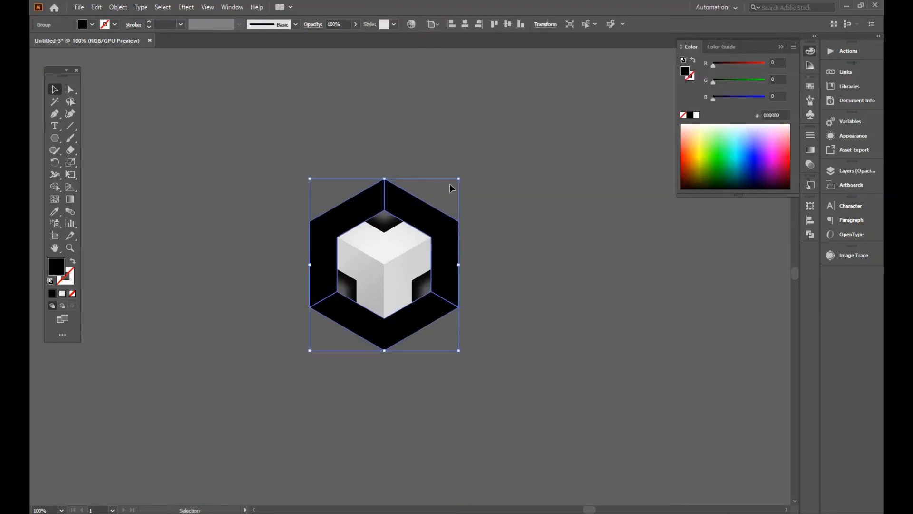
pyautogui.moveTo(459, 179); pyautogui.dragTo(445, 194)
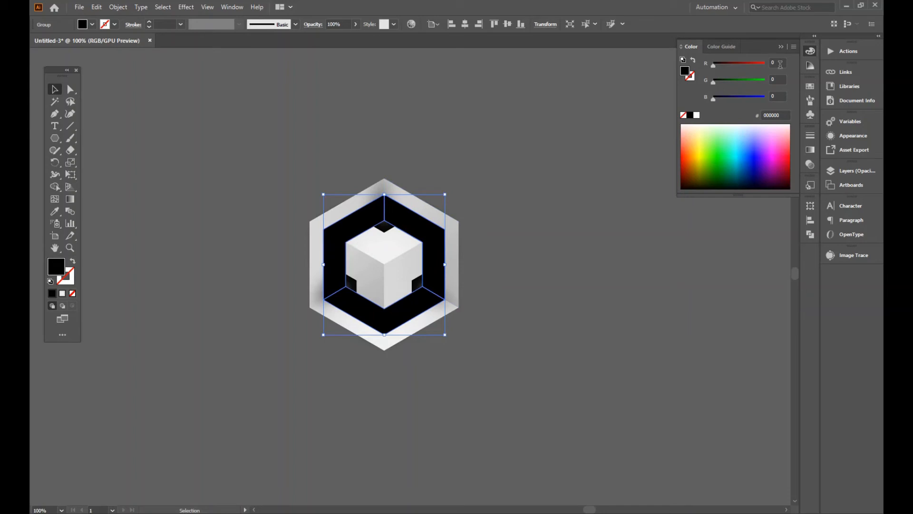
pyautogui.click(780, 47)
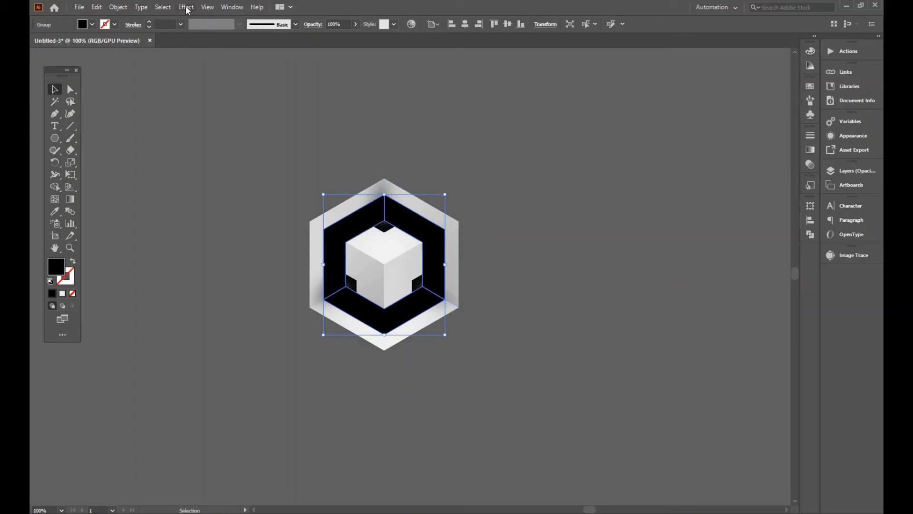
# - Apply a Gaussian Blur with a 35-pixel radius to the black ring
pyautogui.click(186, 8)
pyautogui.moveTo(259, 179)
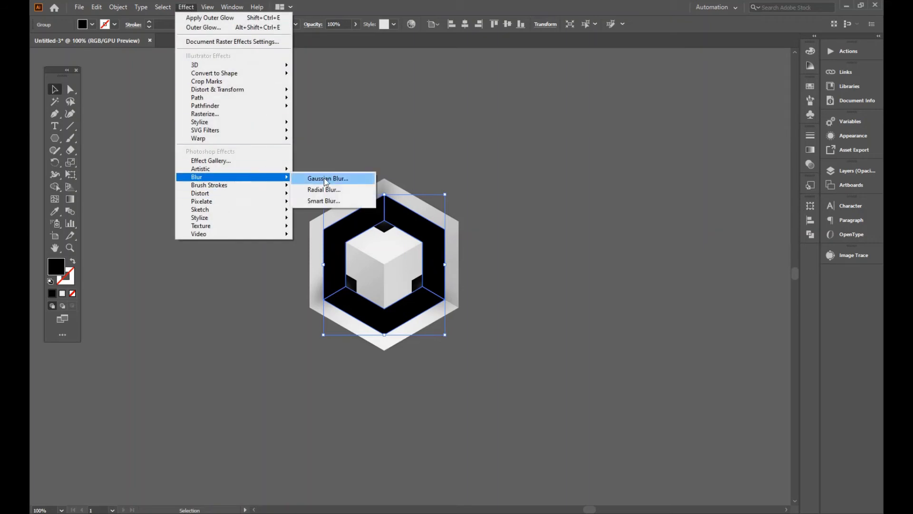
pyautogui.click(326, 180)
pyautogui.moveTo(579, 94); pyautogui.dragTo(591, 89)
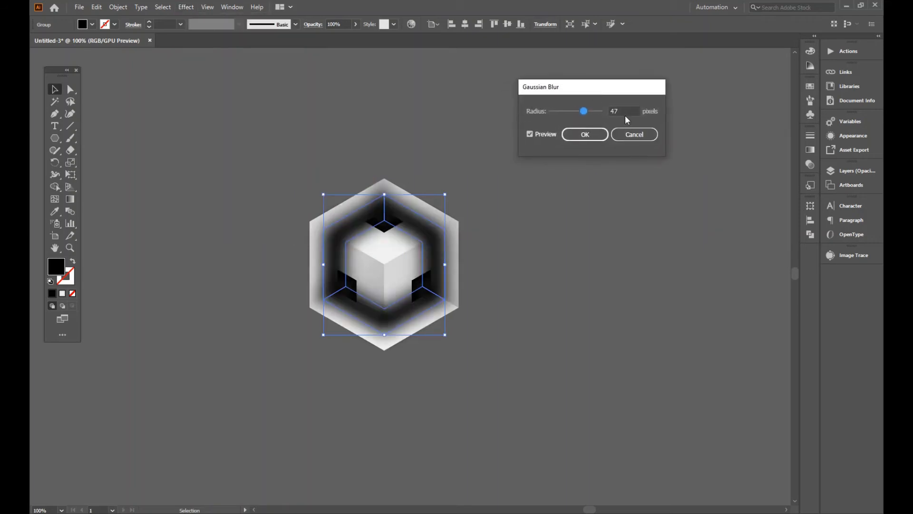
pyautogui.doubleClick(609, 112)
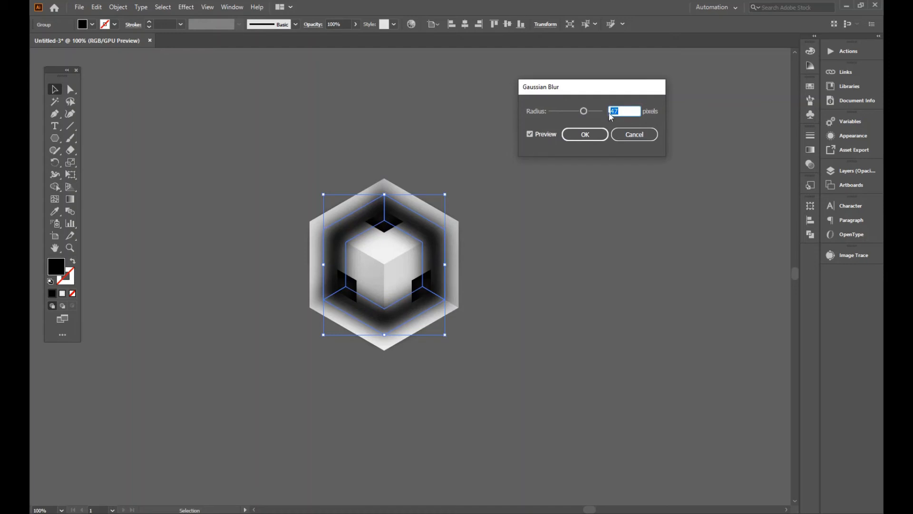
pyautogui.write('35')
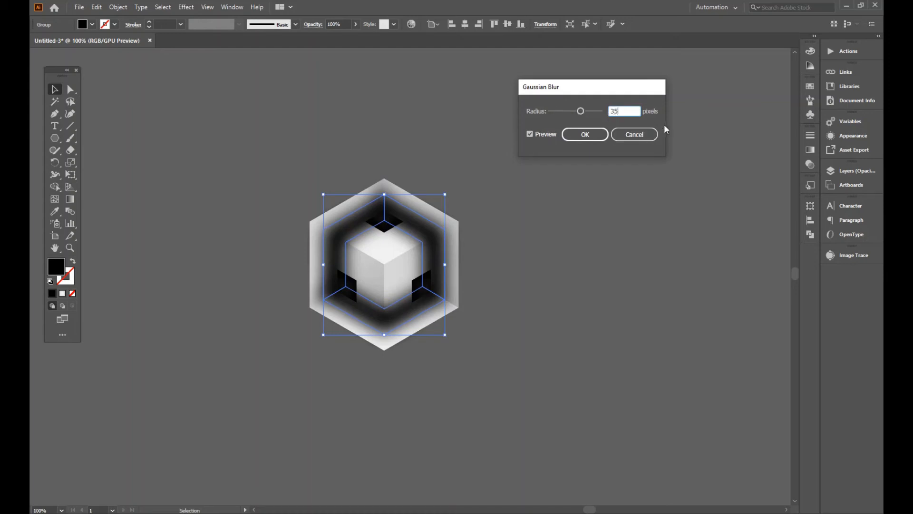
pyautogui.click(595, 136)
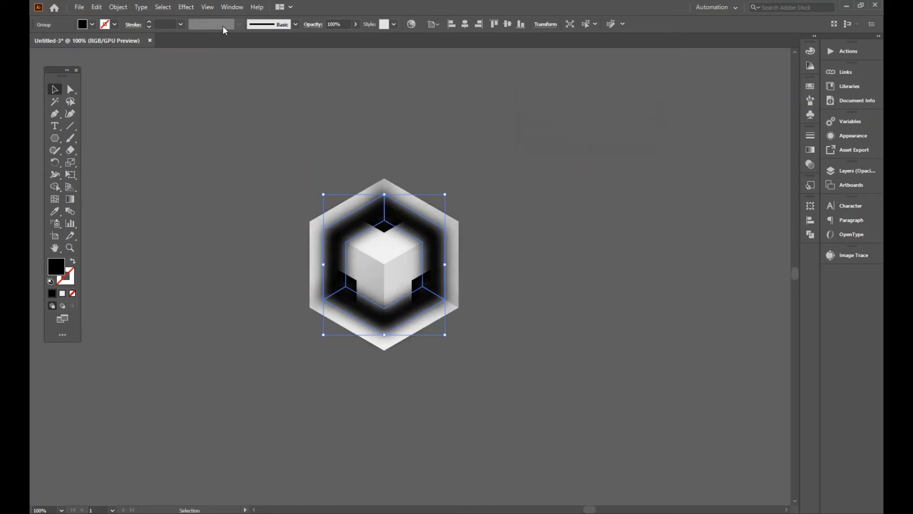
# - Apply the Film Grain effect to the blurred ring with Grain 10, Highlight Area 0 and Intensity 10
pyautogui.click(186, 6)
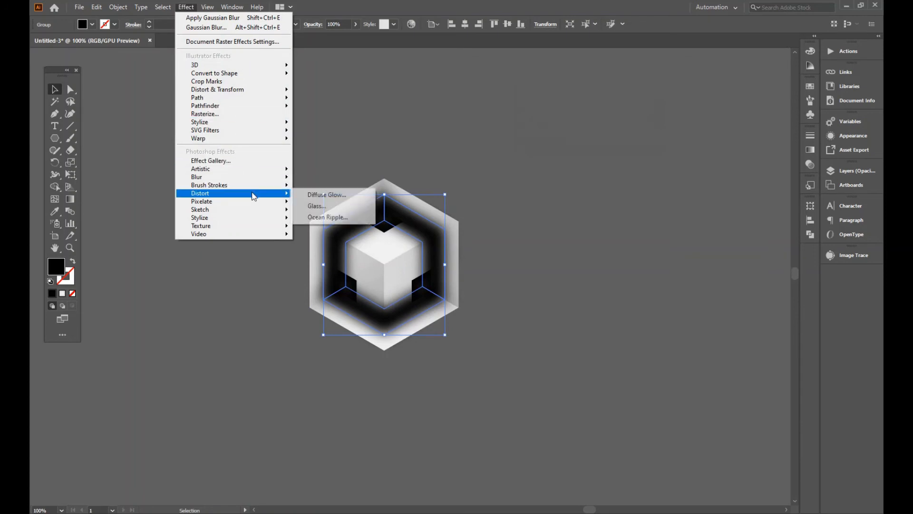
pyautogui.moveTo(265, 171)
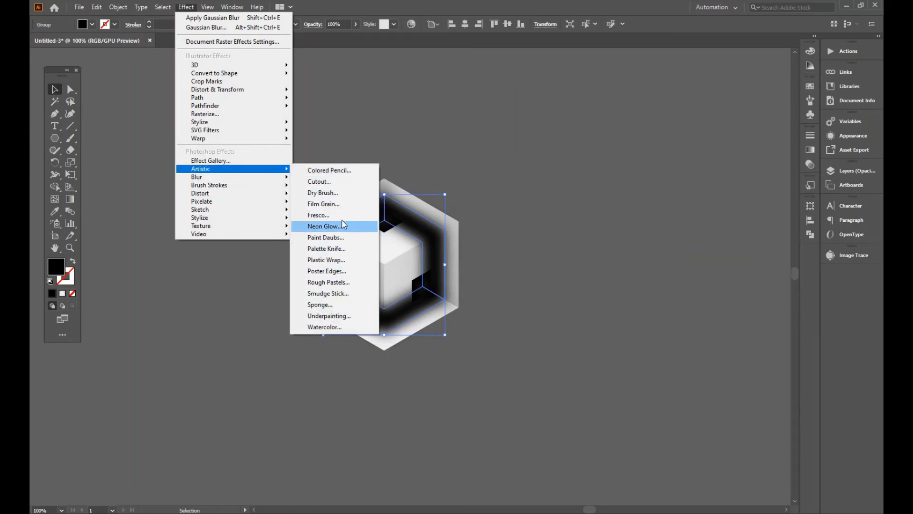
pyautogui.click(335, 204)
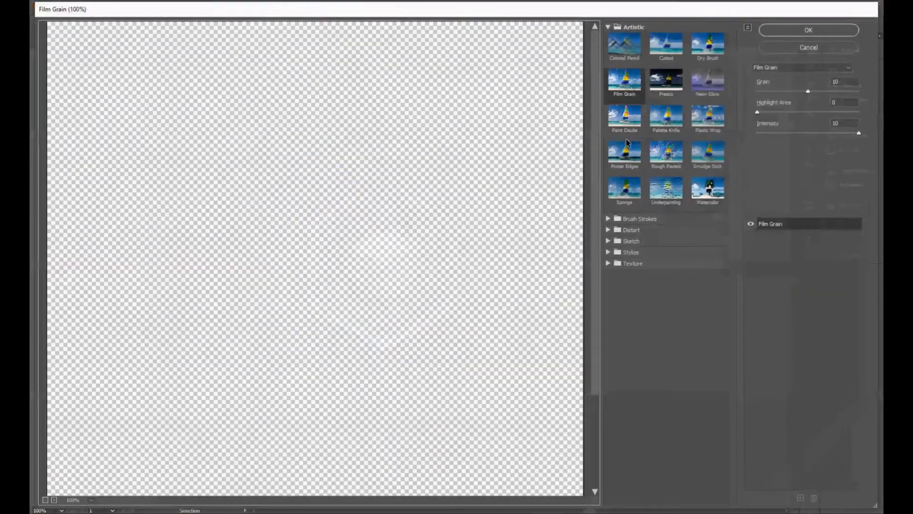
pyautogui.click(844, 81)
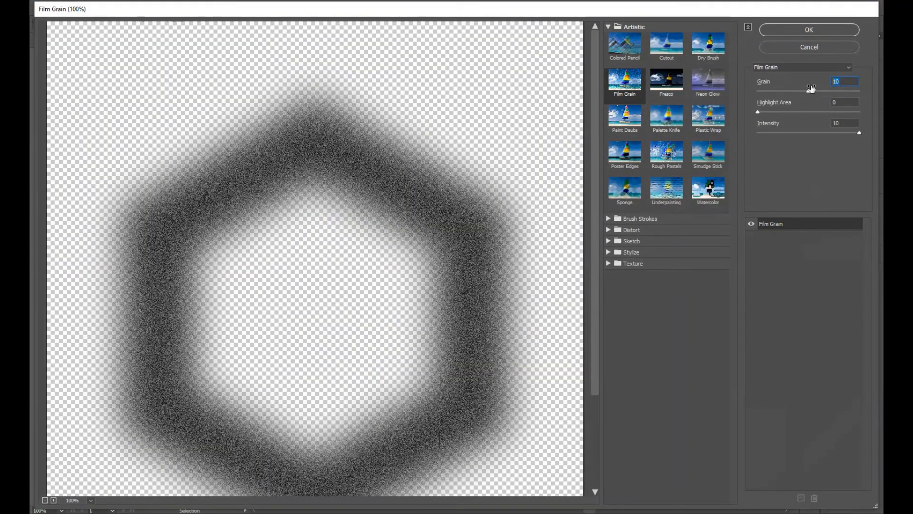
pyautogui.click(814, 30)
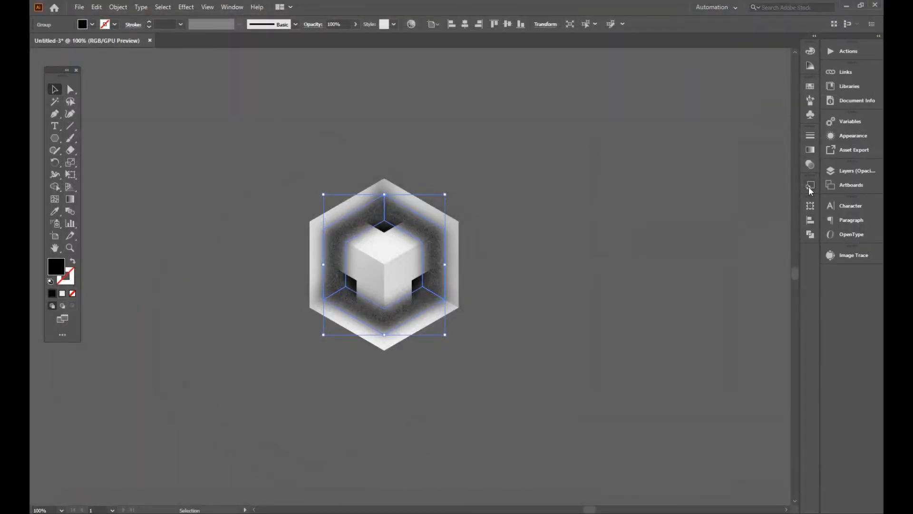
# - Reduce the grainy blurred ring's opacity to 50% and send it to the back of the artwork
pyautogui.click(811, 165)
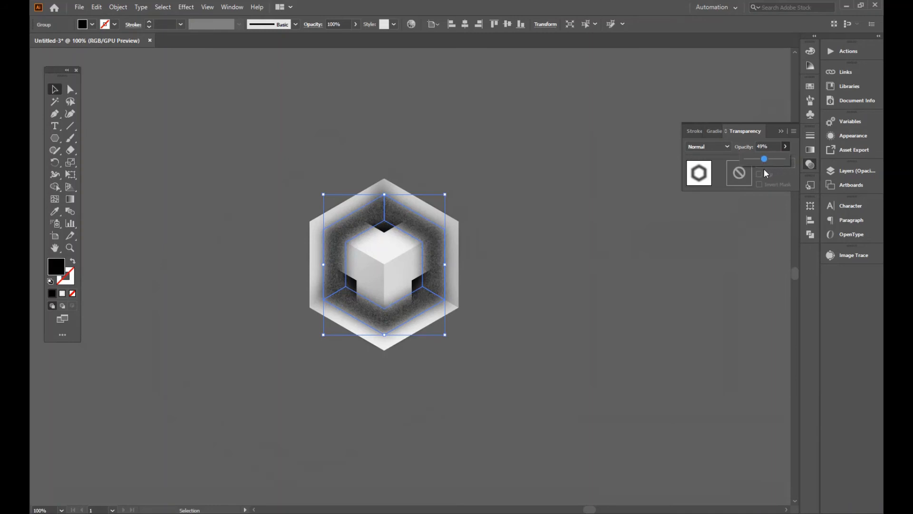
pyautogui.click(781, 131)
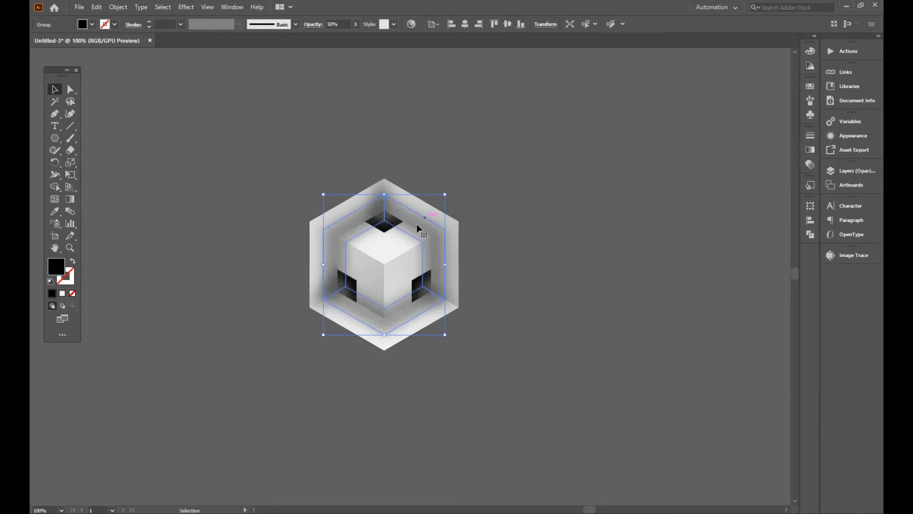
pyautogui.rightClick(417, 226)
pyautogui.moveTo(503, 353)
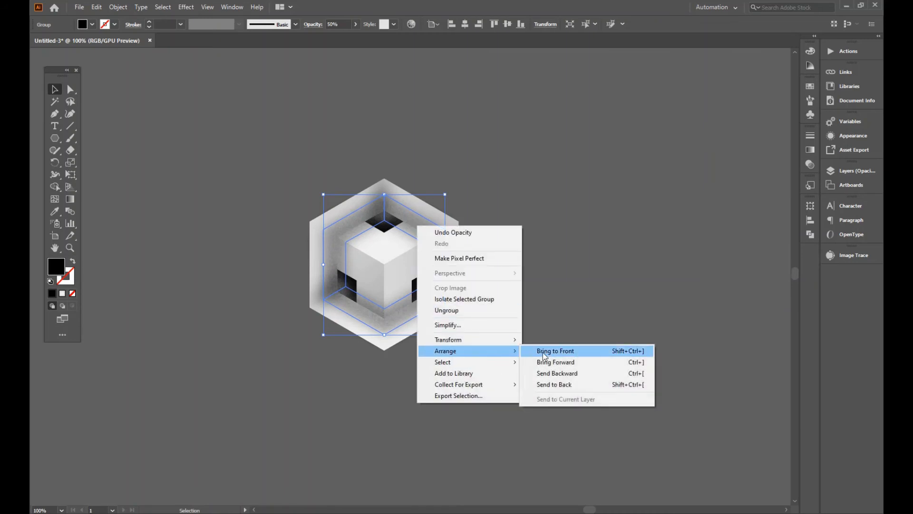
pyautogui.click(551, 385)
pyautogui.click(566, 292)
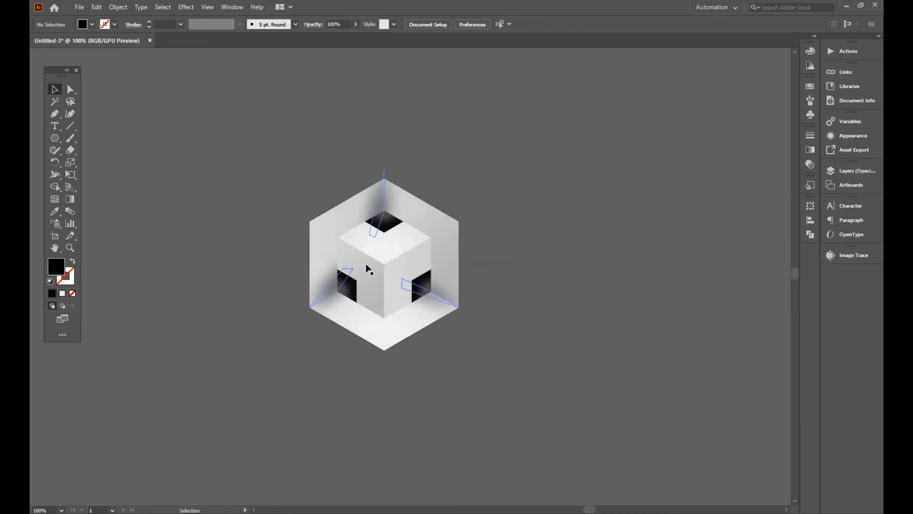
# - Draw a closed hexagon with the Pen tool along the six outer corners of the logo, covering the whole artwork
pyautogui.press('space')
pyautogui.moveTo(515, 241); pyautogui.dragTo(519, 219)
pyautogui.moveTo(502, 179); pyautogui.dragTo(501, 204)
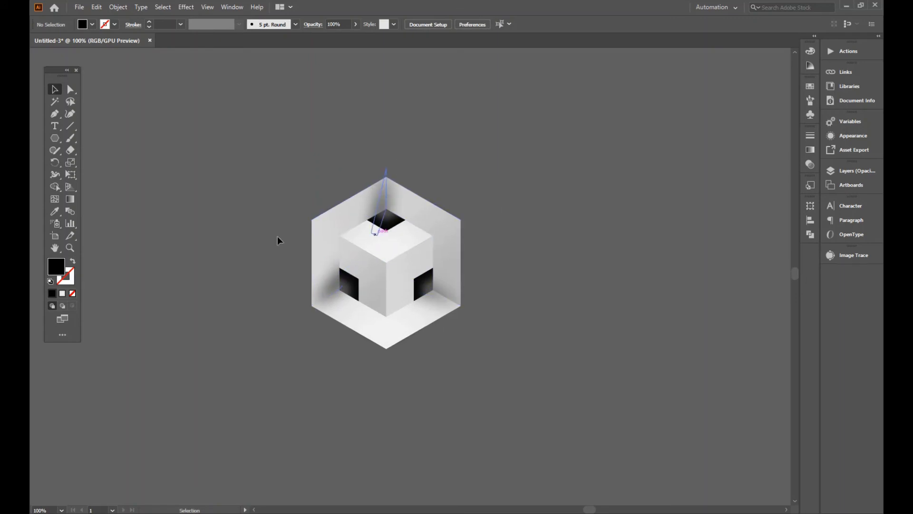
pyautogui.click(54, 115)
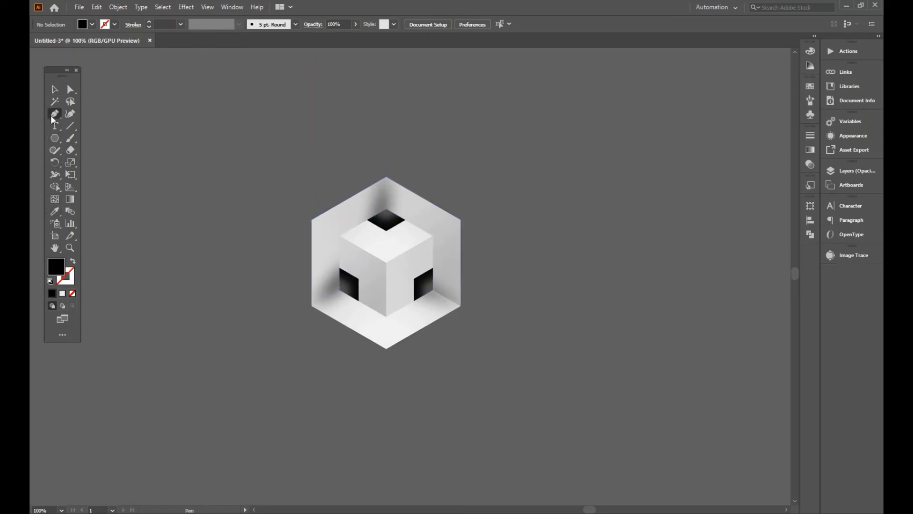
pyautogui.click(386, 177)
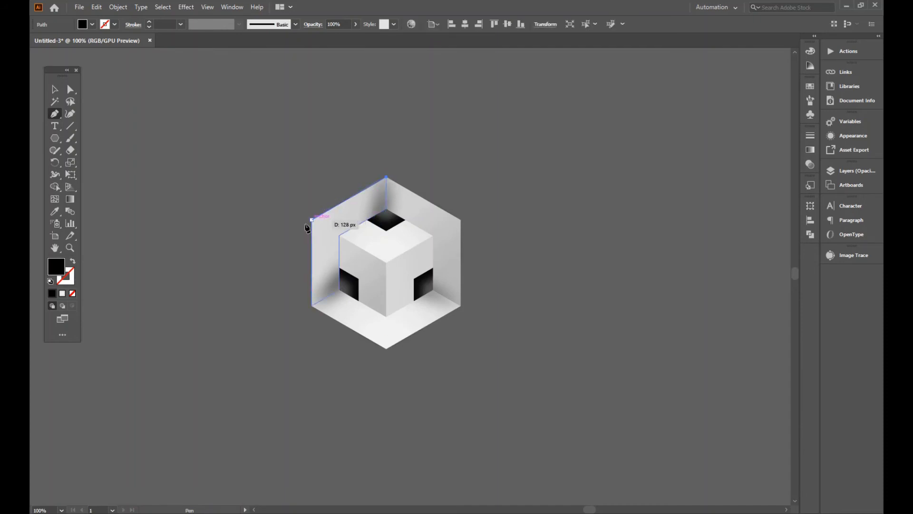
pyautogui.click(312, 219)
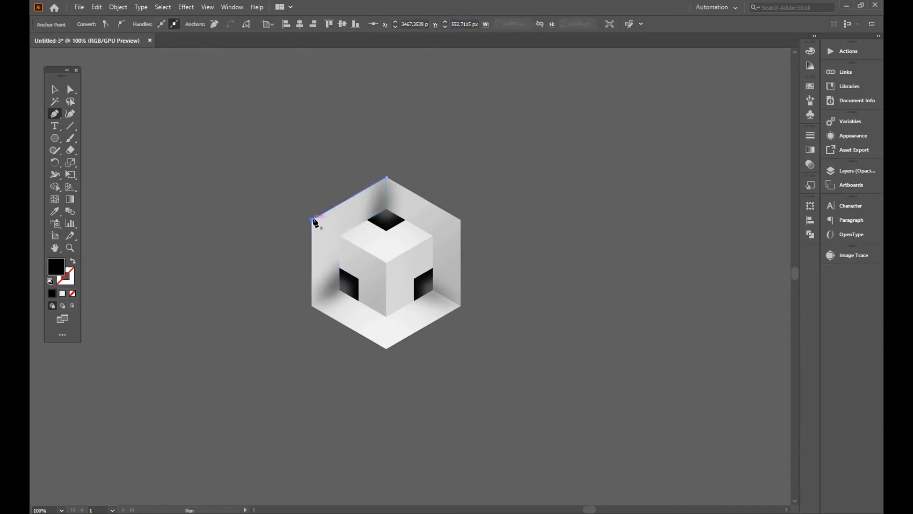
pyautogui.click(311, 305)
pyautogui.click(386, 349)
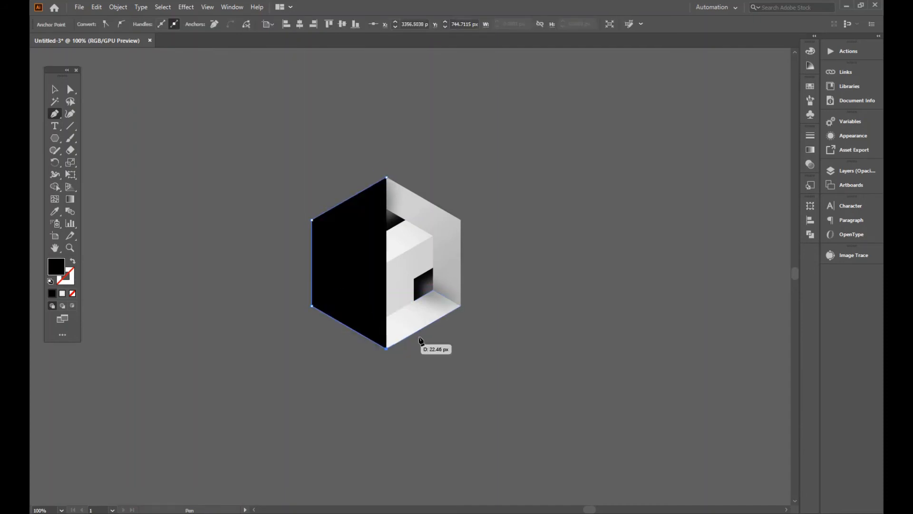
pyautogui.click(461, 305)
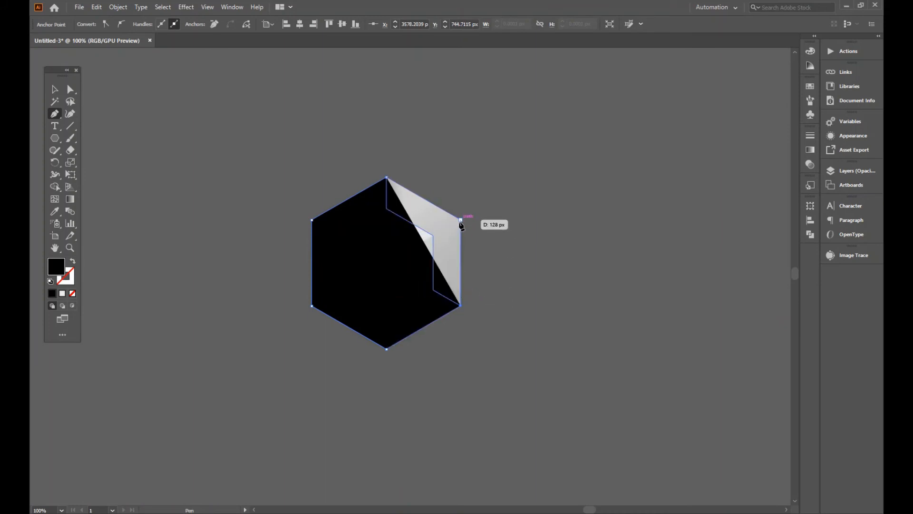
pyautogui.click(460, 219)
pyautogui.click(386, 178)
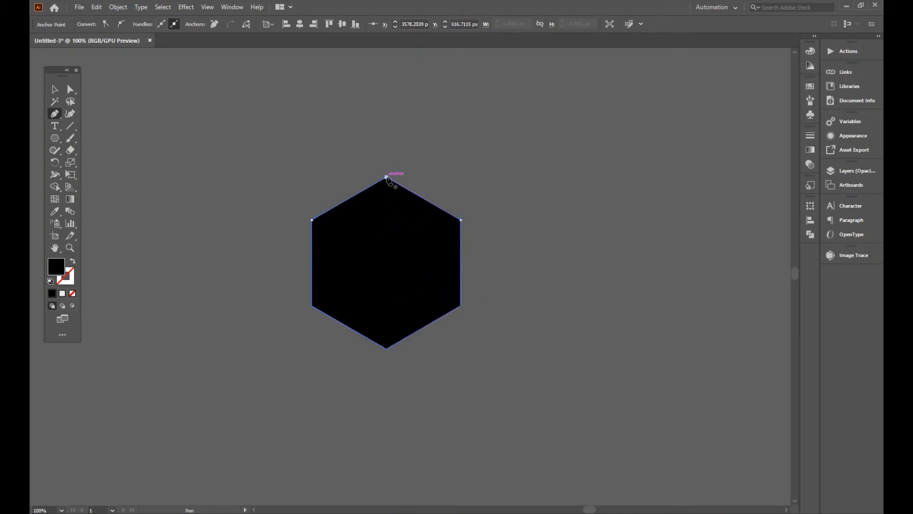
# - Set the new hexagon's fill to mid gray with hue 0°, saturation 0% and brightness 50%
pyautogui.click(54, 89)
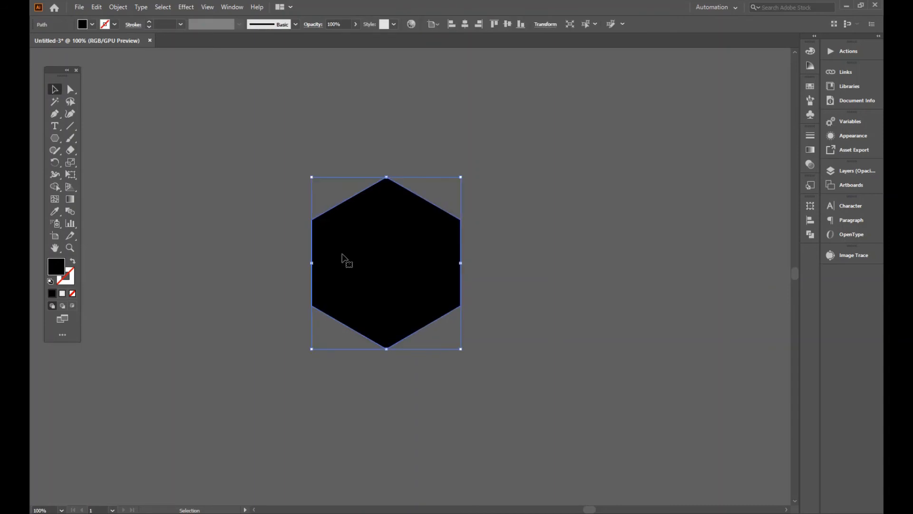
pyautogui.doubleClick(61, 269)
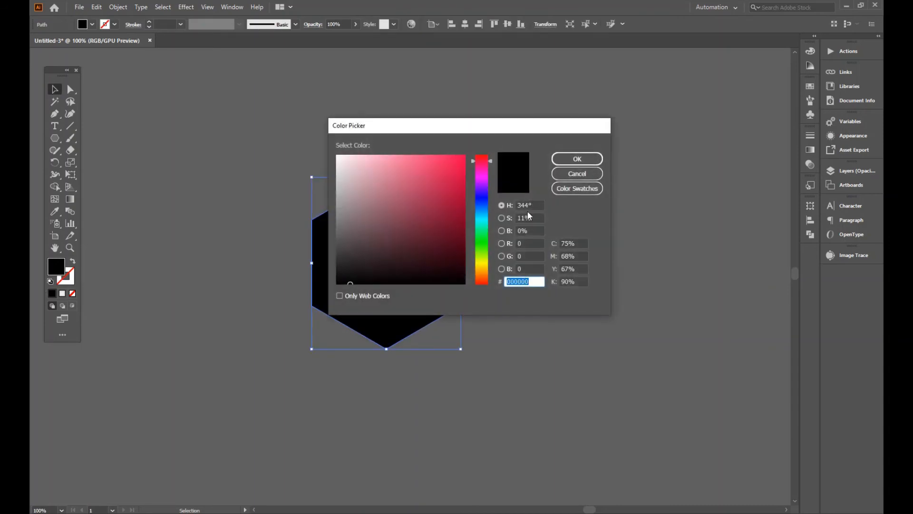
pyautogui.click(537, 204)
pyautogui.write('0')
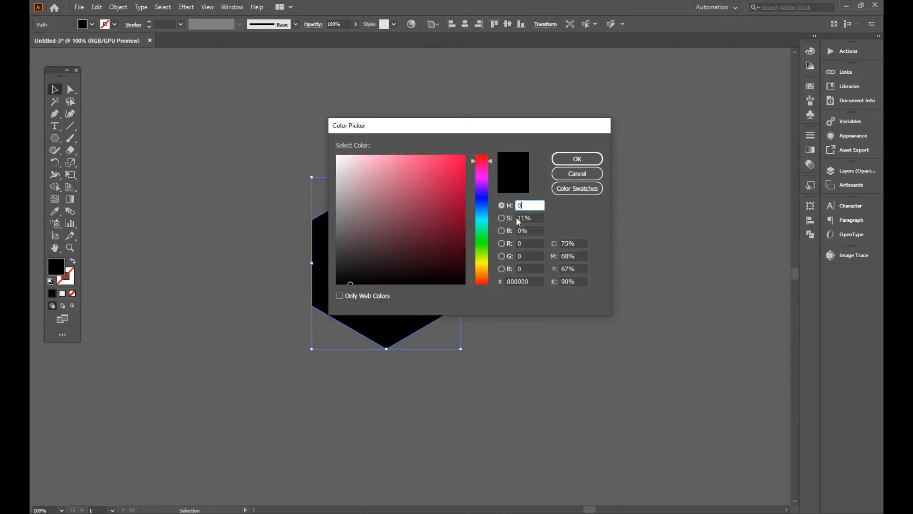
pyautogui.press('Tab')
pyautogui.write('0')
pyautogui.press('Tab')
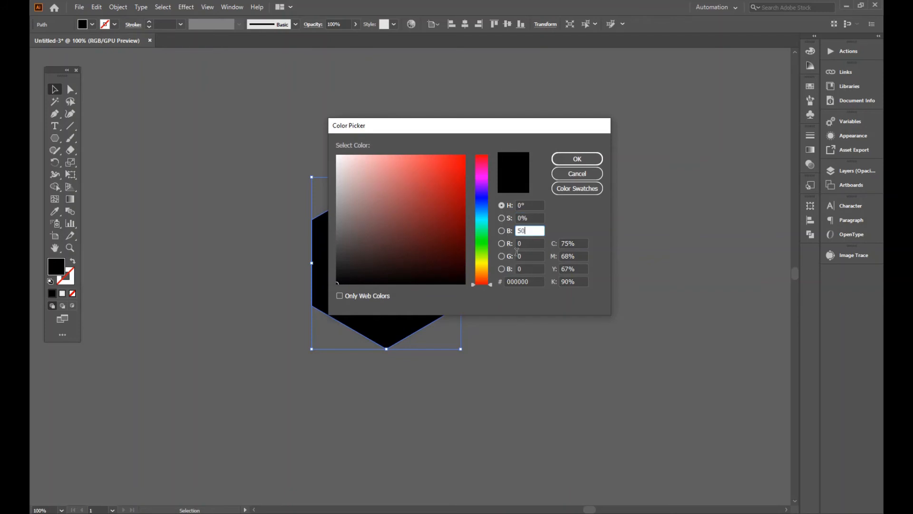
pyautogui.write('50')
pyautogui.press('Tab')
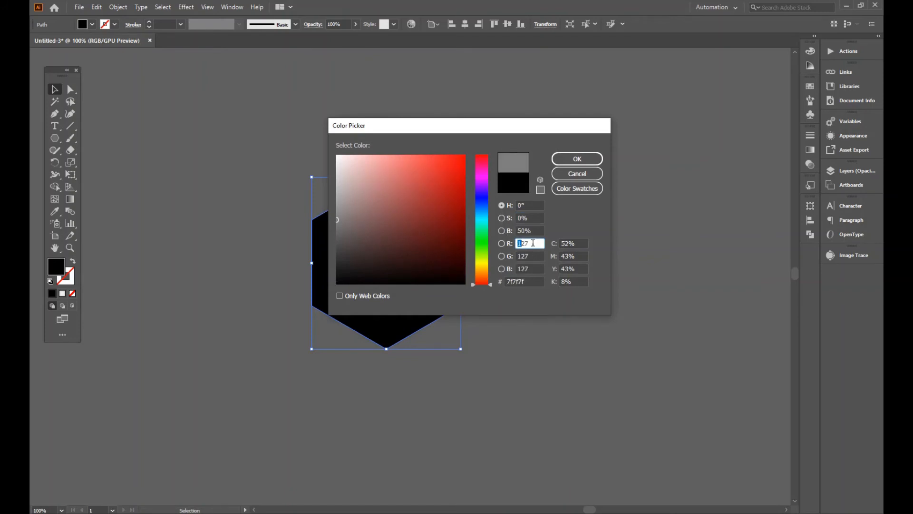
pyautogui.press('Tab')
pyautogui.press('Tab')
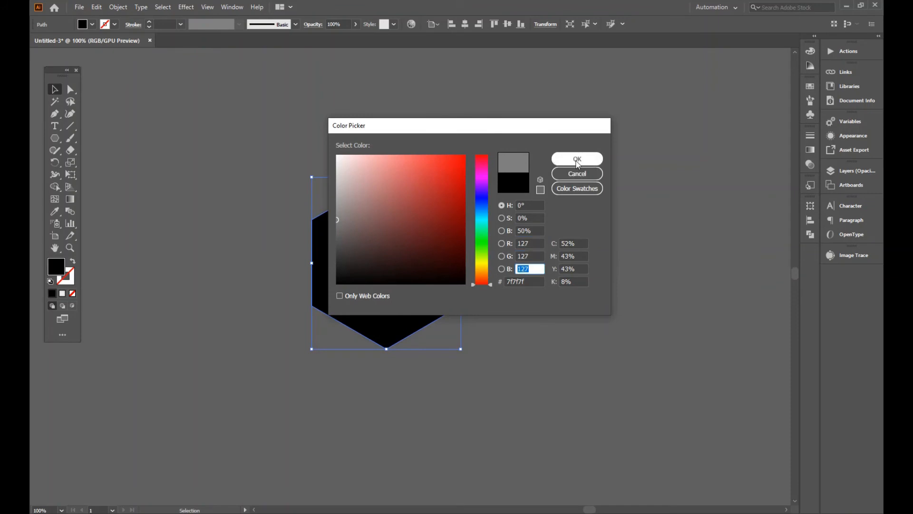
pyautogui.click(577, 159)
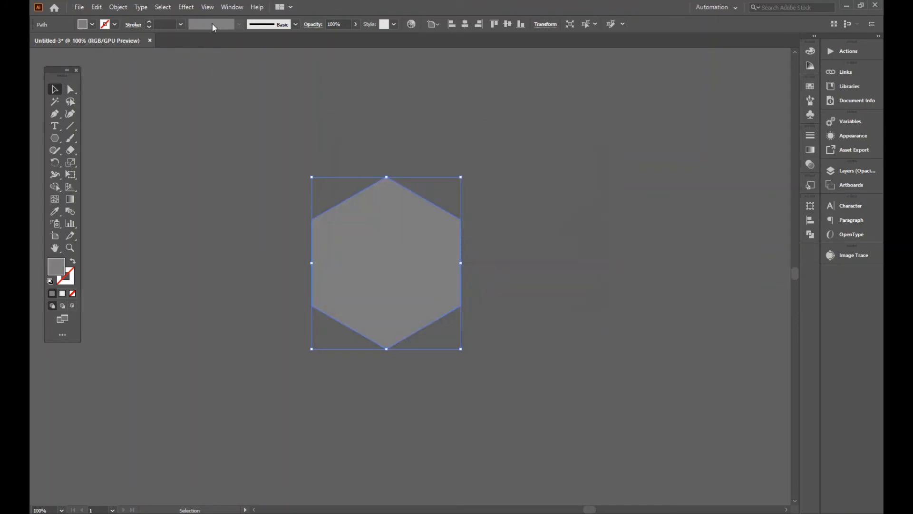
# - Apply the Film Grain effect to the gray hexagon with Grain 5, Highlight Area 0 and Intensity 10
pyautogui.click(186, 7)
pyautogui.moveTo(249, 169)
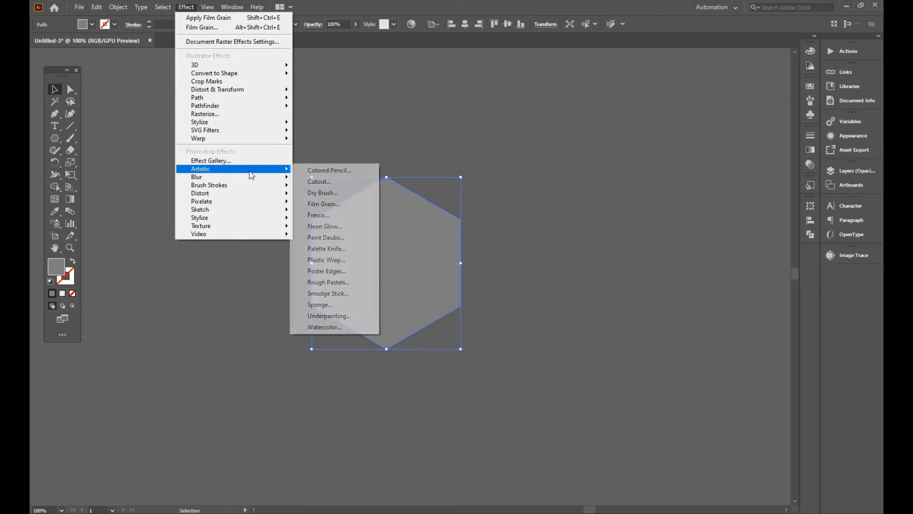
pyautogui.click(333, 204)
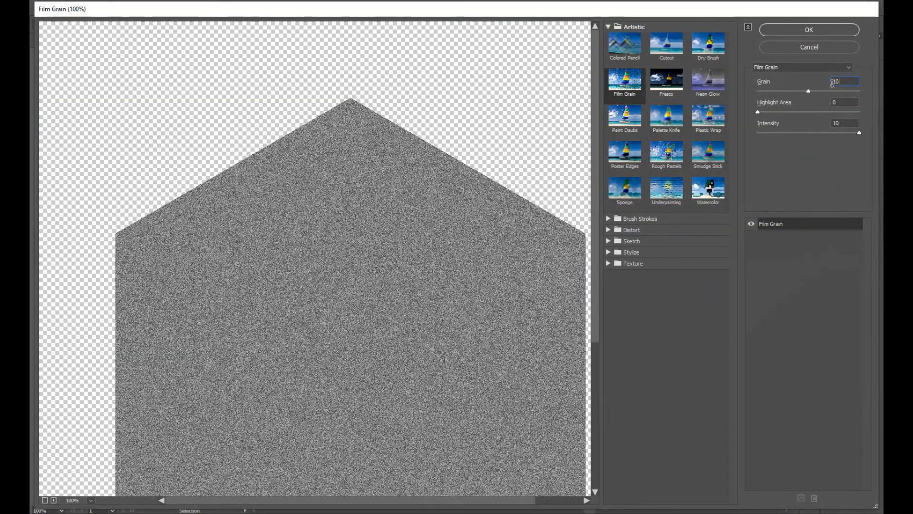
pyautogui.write('5')
pyautogui.write('0')
pyautogui.click(809, 30)
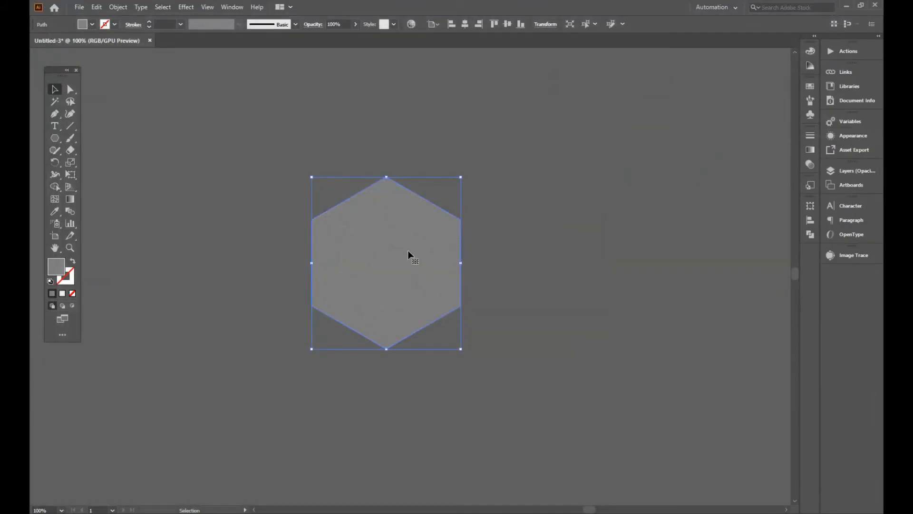
# - Set the grainy hexagon's blending mode to Screen and its opacity to 50%
pyautogui.click(811, 165)
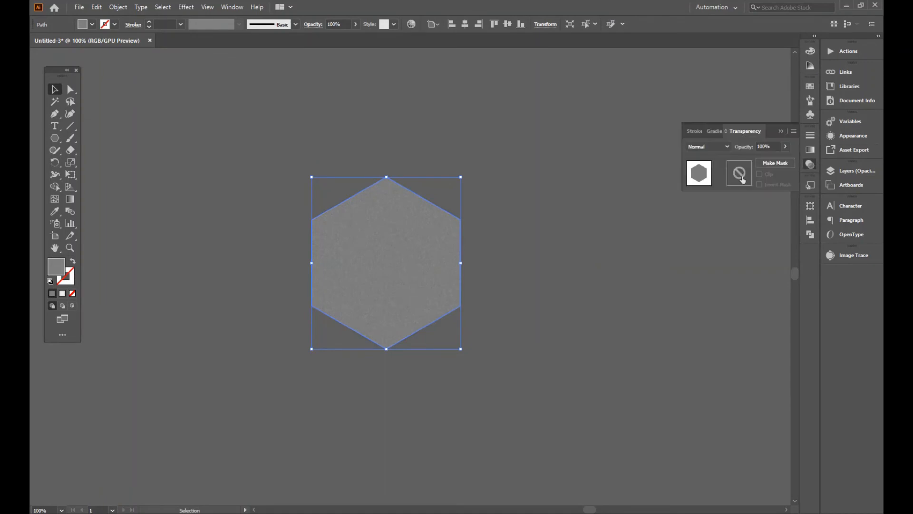
pyautogui.click(727, 147)
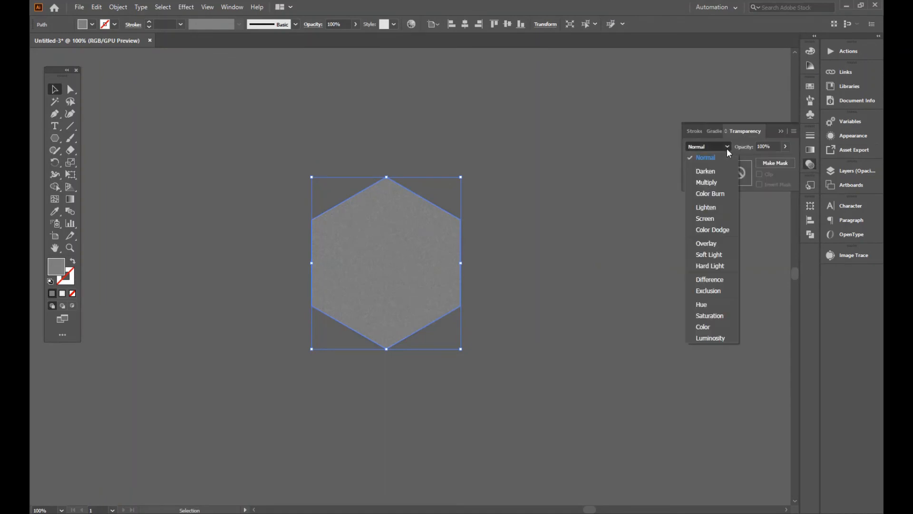
pyautogui.click(707, 217)
pyautogui.click(785, 146)
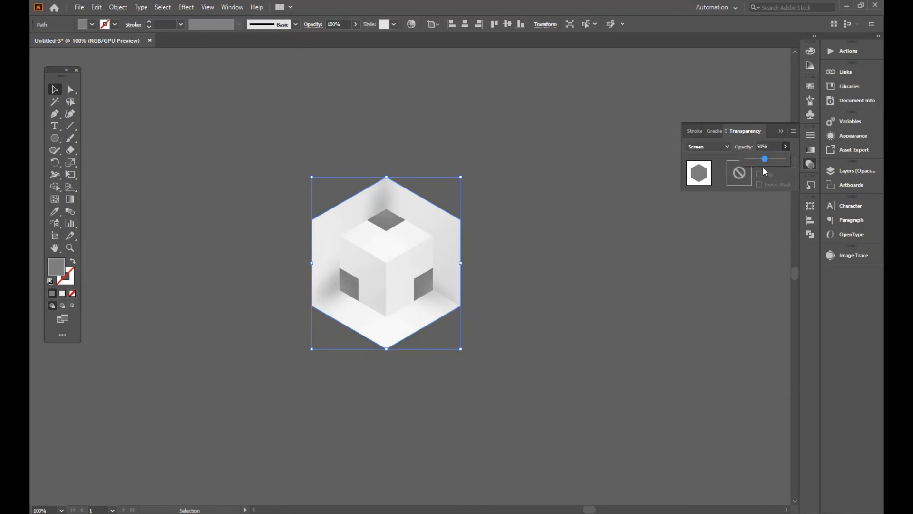
pyautogui.click(644, 183)
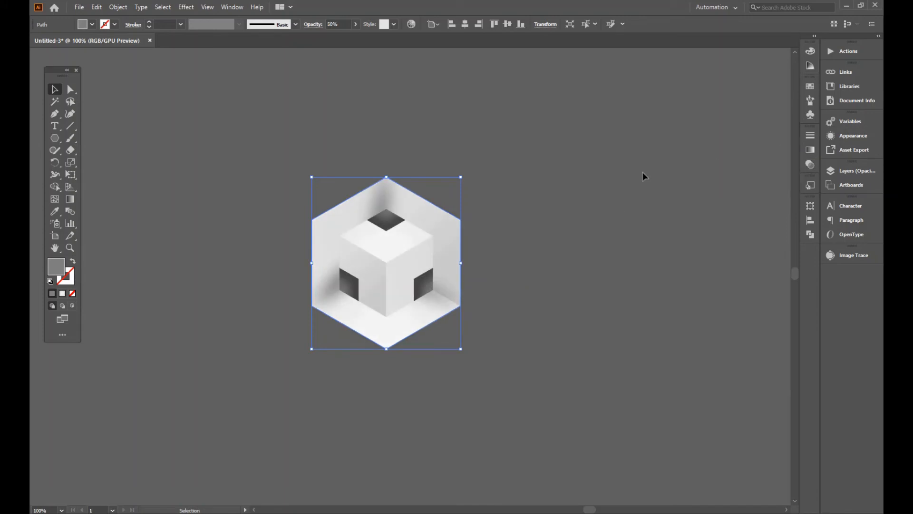
# - Group all the pieces of the hexagonal cube logo together with its grain overlay
pyautogui.moveTo(259, 126); pyautogui.dragTo(561, 378)
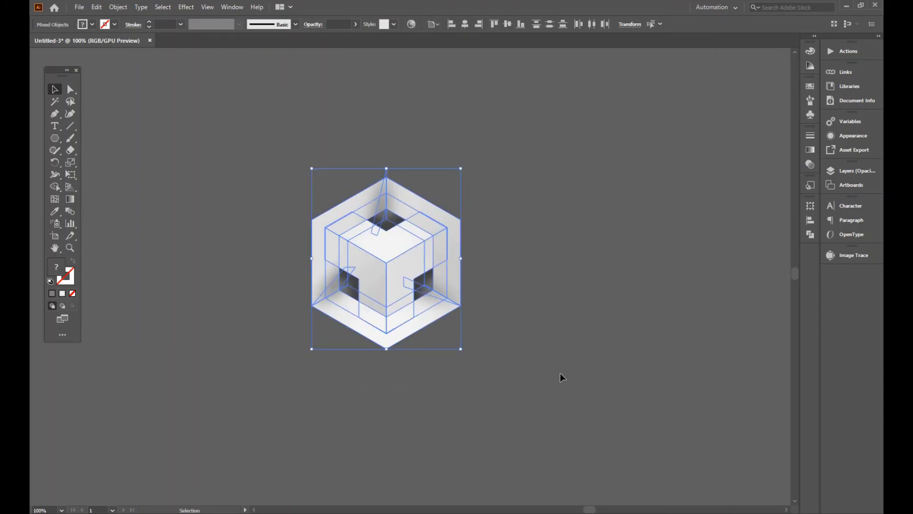
pyautogui.rightClick(422, 243)
pyautogui.click(457, 302)
pyautogui.click(546, 245)
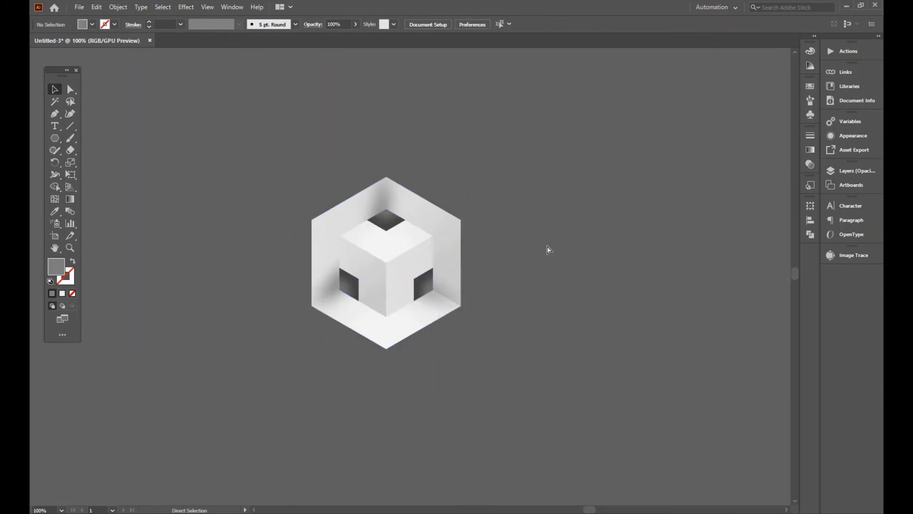
# - Move the grouped logo onto the artboard's upper-left corner, horizontally centred on its left edge at X 0 px
pyautogui.hotkey('ctrl', '-')
pyautogui.hotkey('ctrl', '-')
pyautogui.hotkey('ctrl', '-')
pyautogui.hotkey('ctrl', '-')
pyautogui.press('space')
pyautogui.moveTo(365, 273); pyautogui.dragTo(178, 152)
pyautogui.press('space')
pyautogui.moveTo(261, 222); pyautogui.dragTo(279, 196)
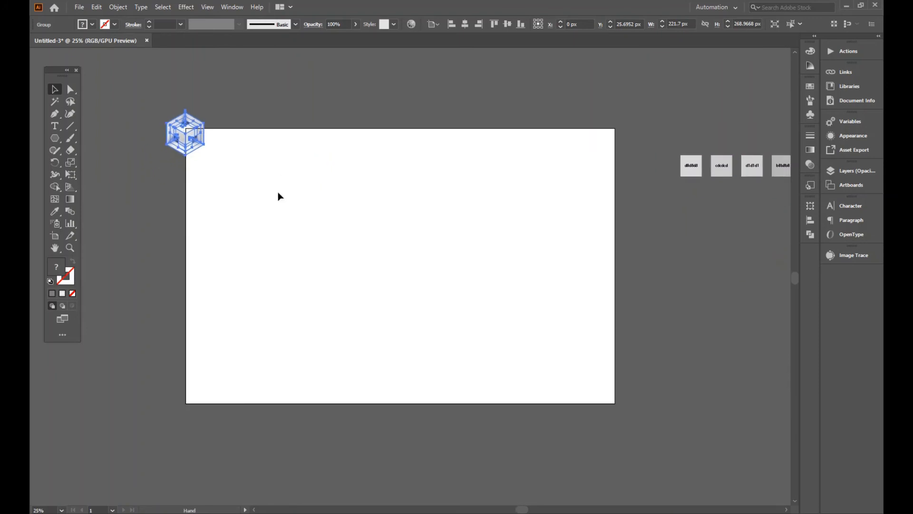
# - Duplicate the logo one width to the right and repeat the copy to form a row of 13 along the artboard's upper edge
pyautogui.moveTo(198, 145); pyautogui.dragTo(235, 143)
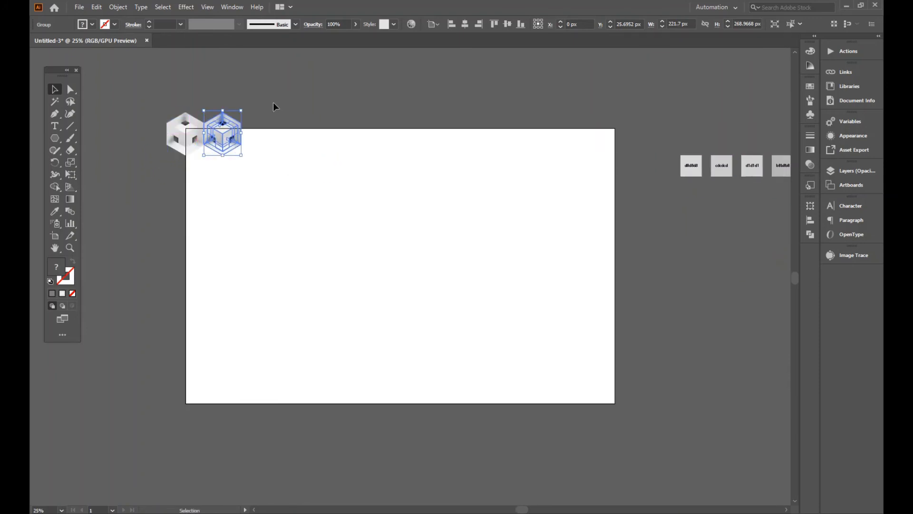
pyautogui.press('a')
pyautogui.hotkey('ctrl', 'd')
pyautogui.hotkey('ctrl', 'd')
pyautogui.hotkey('ctrl', 'd')
pyautogui.hotkey('ctrl', 'd')
pyautogui.hotkey('ctrl', 'd')
pyautogui.hotkey('ctrl', 'd')
pyautogui.hotkey('ctrl', 'd')
pyautogui.hotkey('ctrl', 'd')
pyautogui.hotkey('ctrl', 'd')
pyautogui.hotkey('ctrl', 'd')
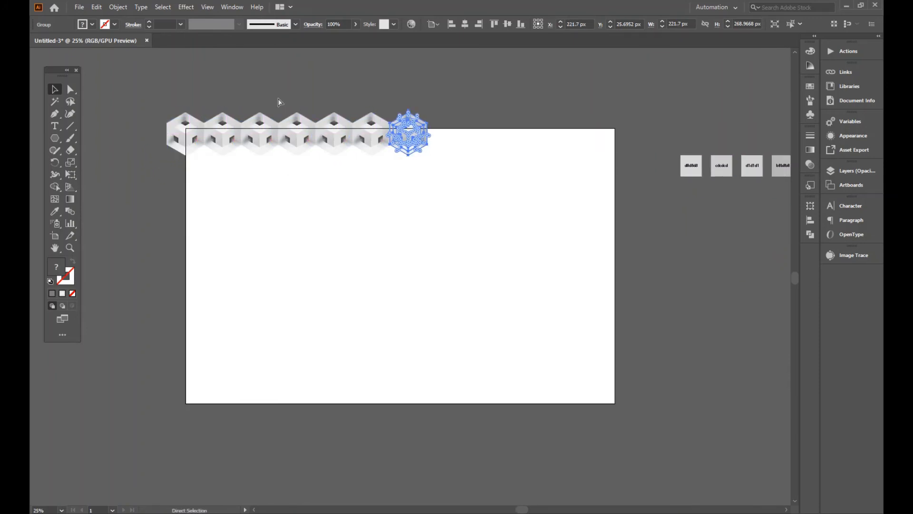
pyautogui.hotkey('ctrl', 'd')
pyautogui.press('v')
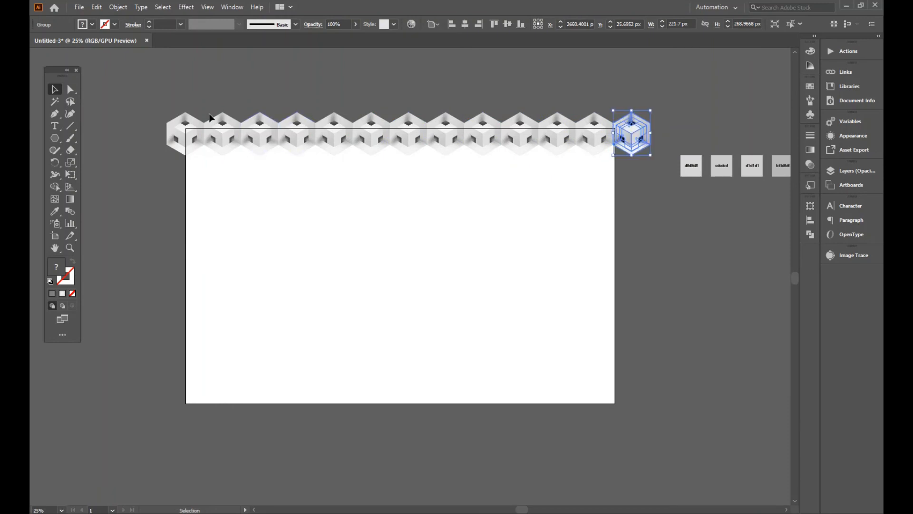
# - Group the whole row of hexagonal cubes
pyautogui.hotkey('ctrl', 'a')
pyautogui.rightClick(592, 131)
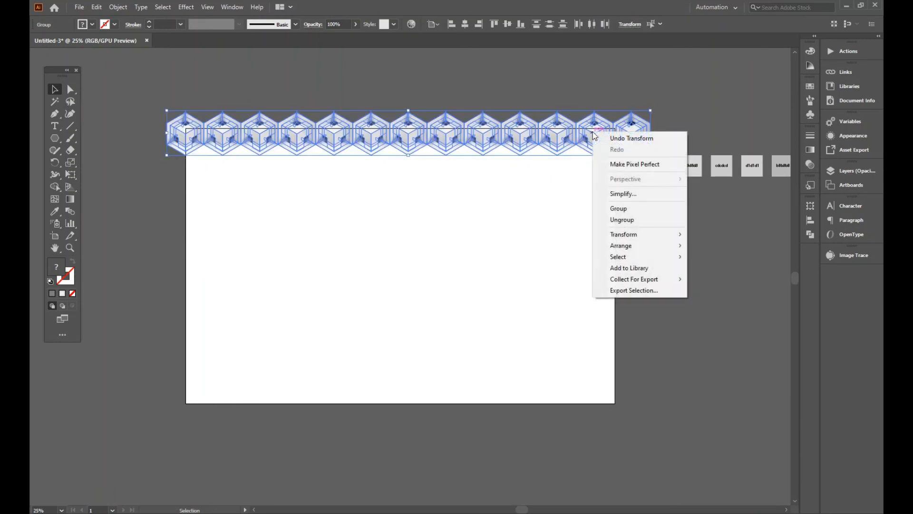
pyautogui.click(624, 208)
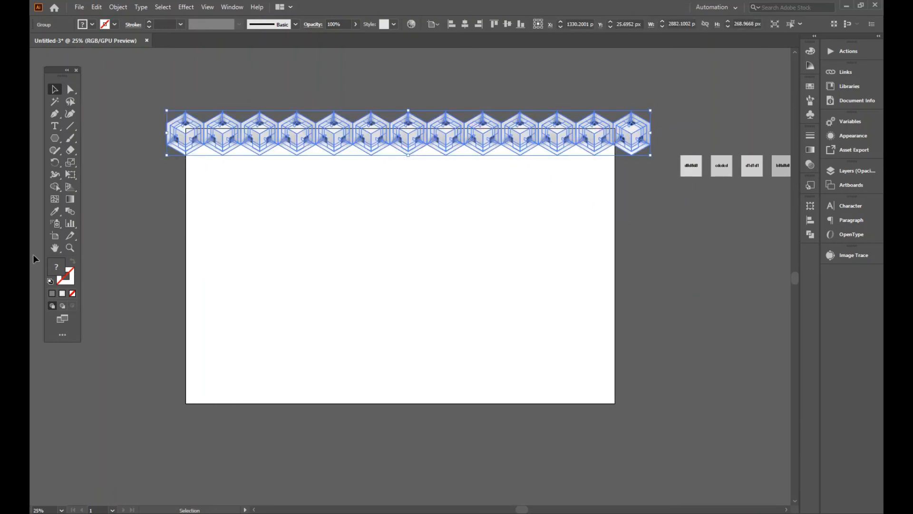
# - Copy the row about 110.85 px right and 193.18 px down so its hexagons nest beneath the first row
pyautogui.click(73, 248)
pyautogui.moveTo(216, 132); pyautogui.dragTo(433, 242)
pyautogui.press('space')
pyautogui.moveTo(236, 275); pyautogui.dragTo(423, 242)
pyautogui.press('v')
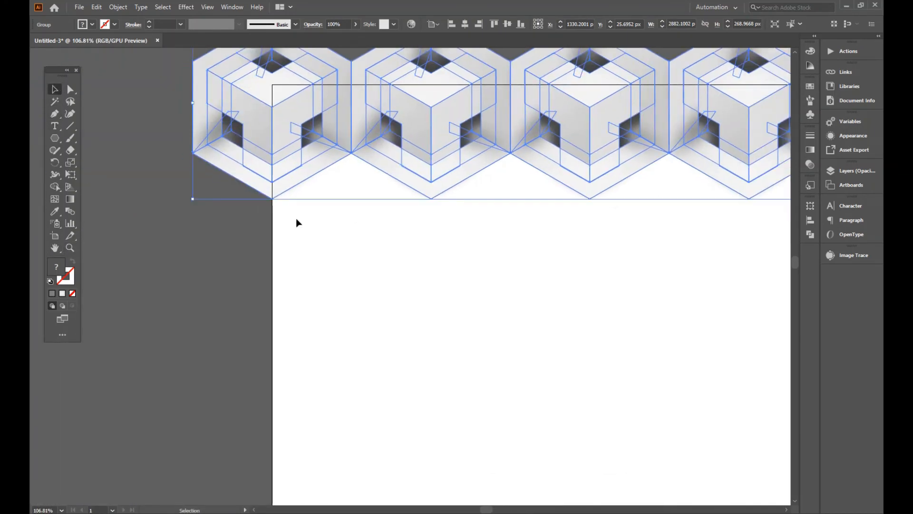
pyautogui.moveTo(378, 135); pyautogui.dragTo(456, 276)
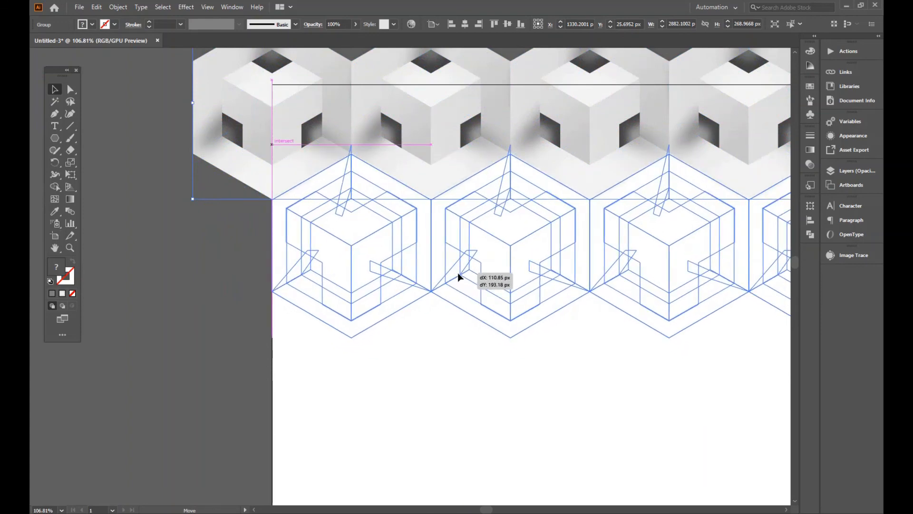
pyautogui.moveTo(458, 273); pyautogui.dragTo(458, 275)
# - Group the two interlocking rows of hexagonal cubes
pyautogui.press('space')
pyautogui.moveTo(458, 296); pyautogui.dragTo(447, 214)
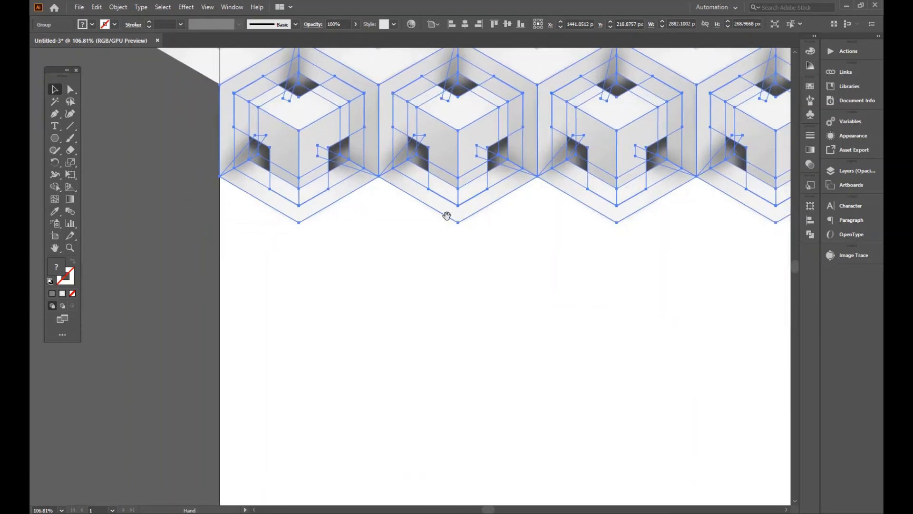
pyautogui.press('space')
pyautogui.moveTo(295, 209); pyautogui.dragTo(300, 363)
pyautogui.moveTo(101, 146); pyautogui.dragTo(391, 366)
pyautogui.rightClick(276, 179)
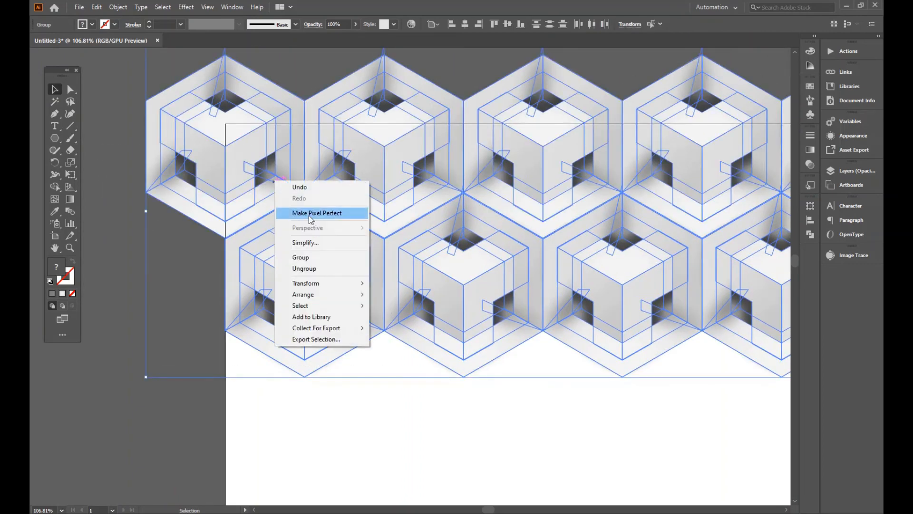
pyautogui.click(304, 255)
# - Duplicate the two-row group downward twice, nesting each copy beneath the previous rows at a spacing of about 386.36 px
pyautogui.moveTo(475, 347); pyautogui.dragTo(495, 123)
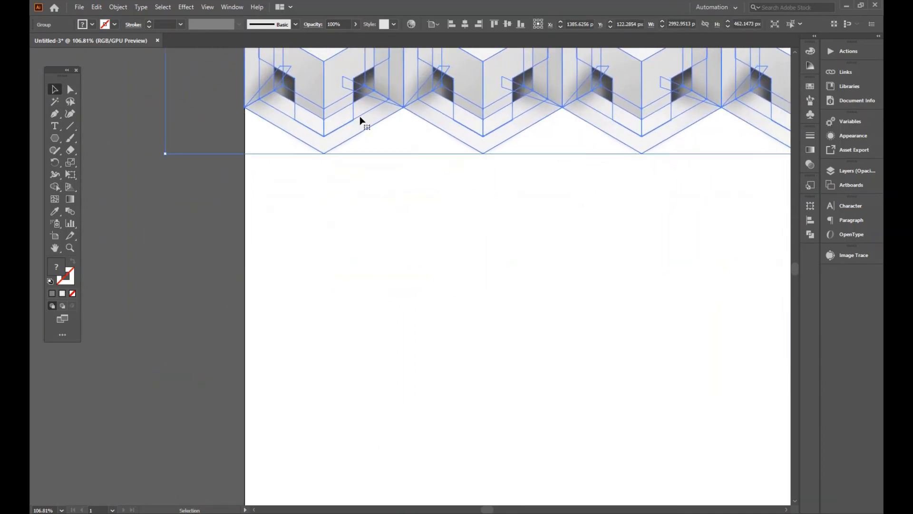
pyautogui.moveTo(355, 108); pyautogui.dragTo(355, 372)
pyautogui.scroll(-10, 420, 179)
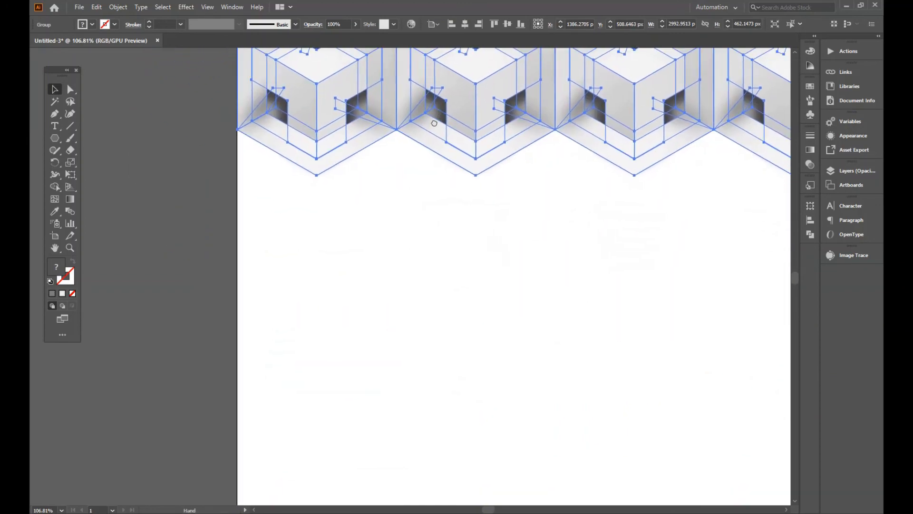
pyautogui.moveTo(386, 114); pyautogui.dragTo(385, 385)
pyautogui.moveTo(381, 389); pyautogui.dragTo(385, 384)
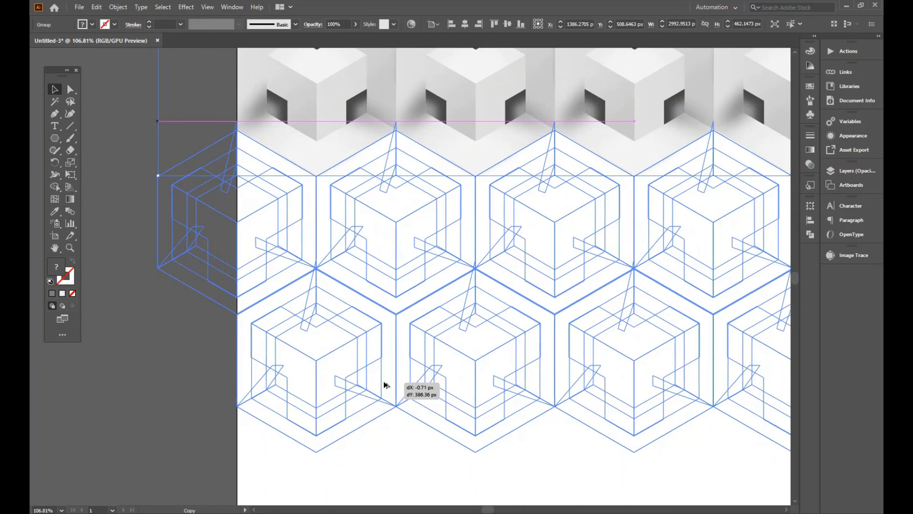
pyautogui.moveTo(420, 357); pyautogui.dragTo(420, 357)
# - Repeat the two-row duplication twice more so the cube pattern covers the artboard past its lower edge
pyautogui.hotkey('ctrl', '1')
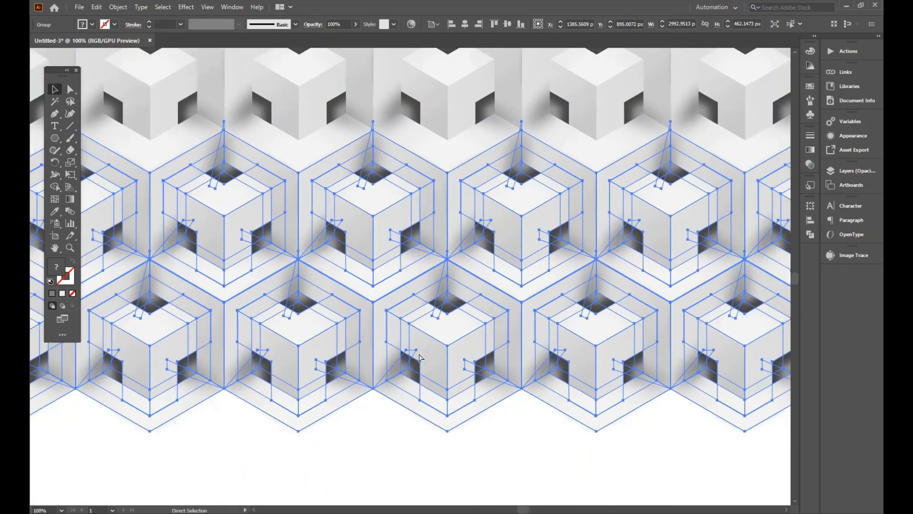
pyautogui.hotkey('ctrl', '-')
pyautogui.hotkey('ctrl', '-')
pyautogui.hotkey('ctrl', '-')
pyautogui.hotkey('ctrl', '-')
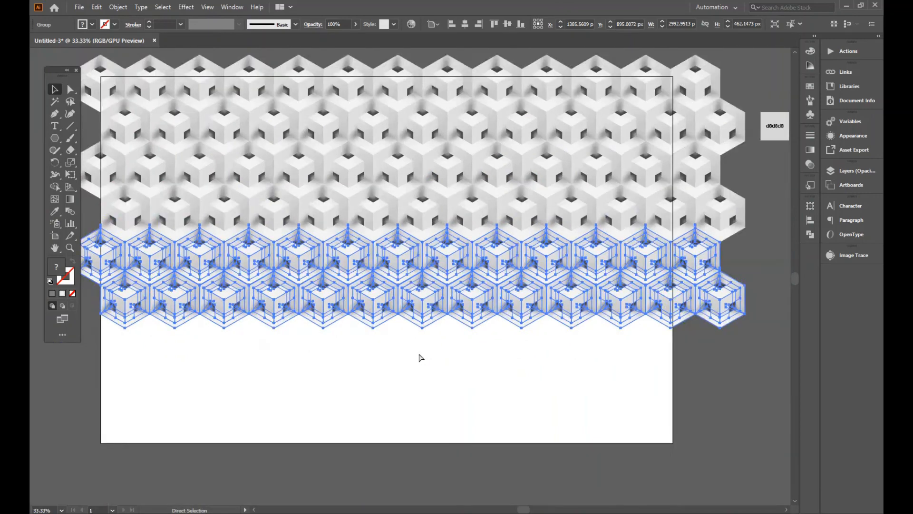
pyautogui.press('a')
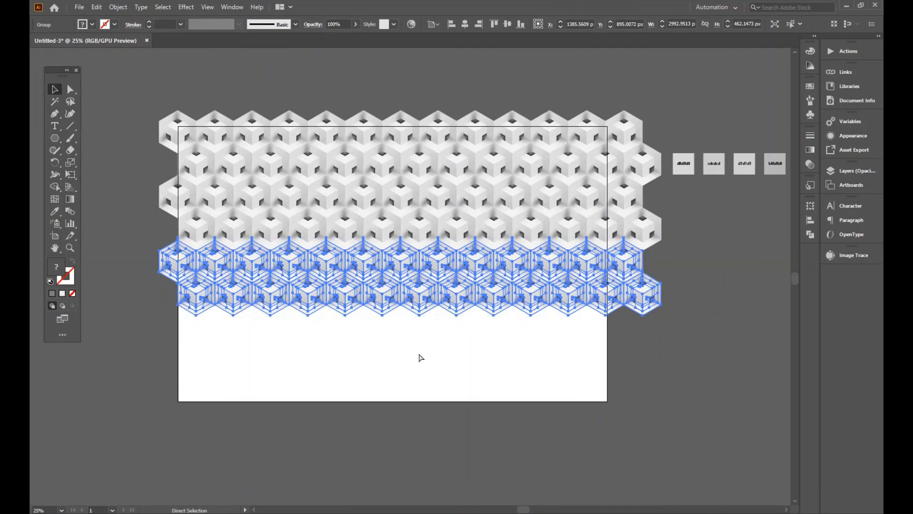
pyautogui.hotkey('ctrl', 'd')
pyautogui.hotkey('ctrl', 'd')
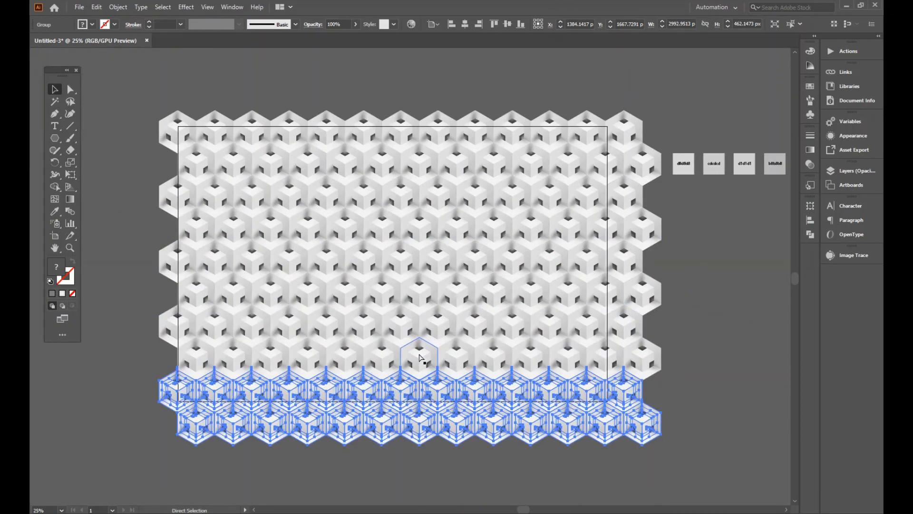
pyautogui.press('v')
pyautogui.click(210, 79)
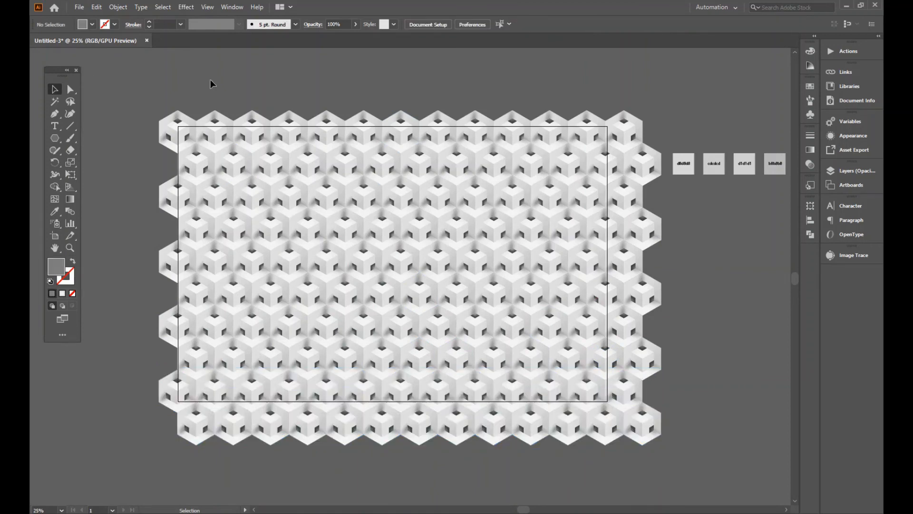
# - Draw a gray rectangle about 2559 by 1640 px over the pattern, matching the artboard from corner to corner
pyautogui.moveTo(478, 233)
pyautogui.mouseDown()
pyautogui.moveTo(433, 229)
pyautogui.moveTo(473, 229)
pyautogui.mouseUp()
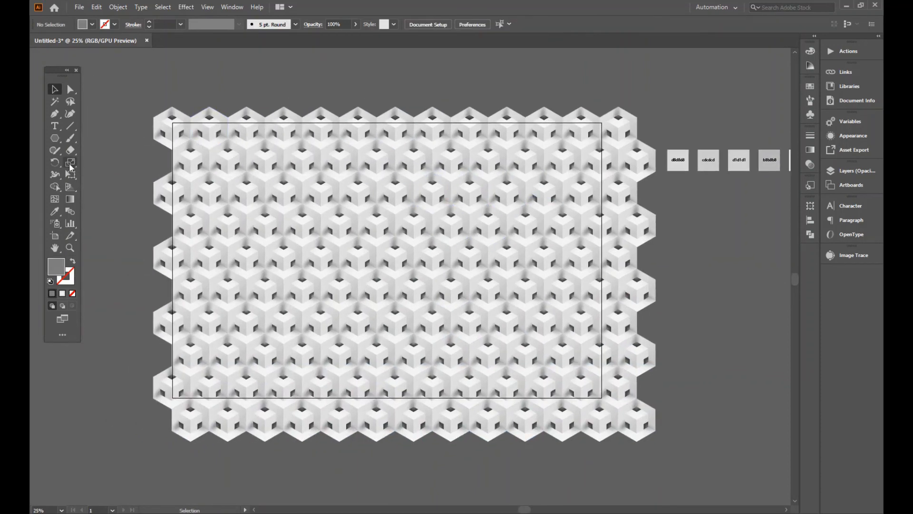
pyautogui.click(56, 114)
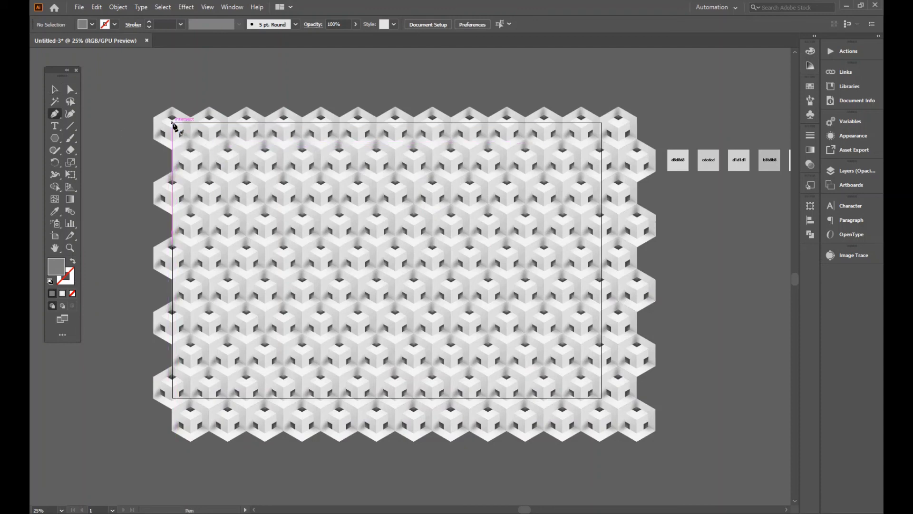
pyautogui.moveTo(55, 138); pyautogui.dragTo(83, 137)
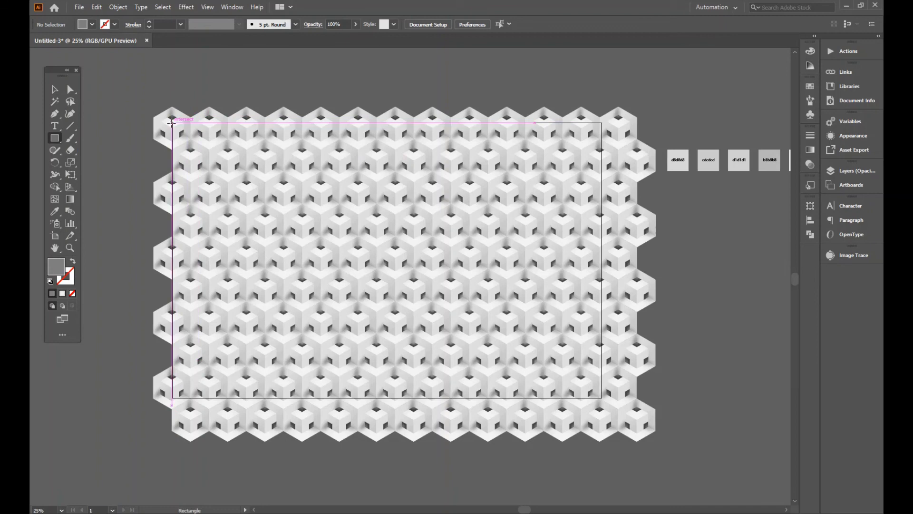
pyautogui.moveTo(172, 123); pyautogui.dragTo(602, 398)
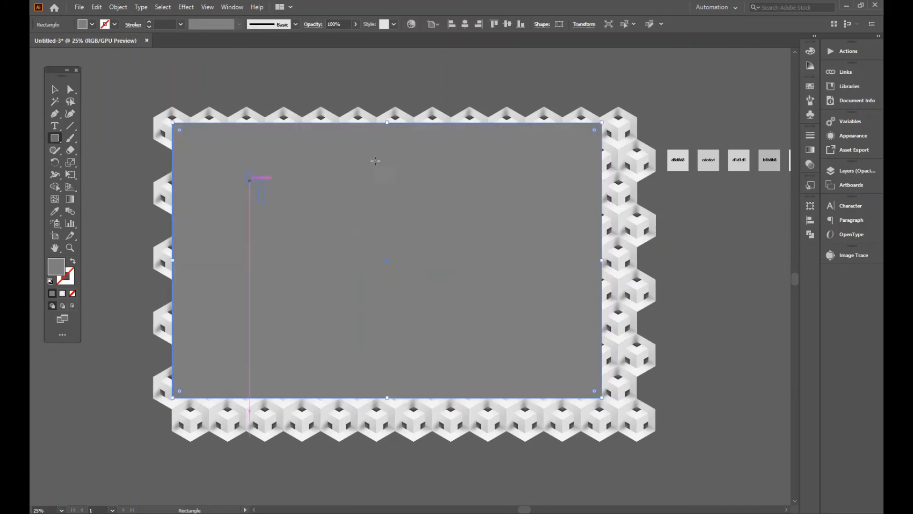
pyautogui.click(55, 92)
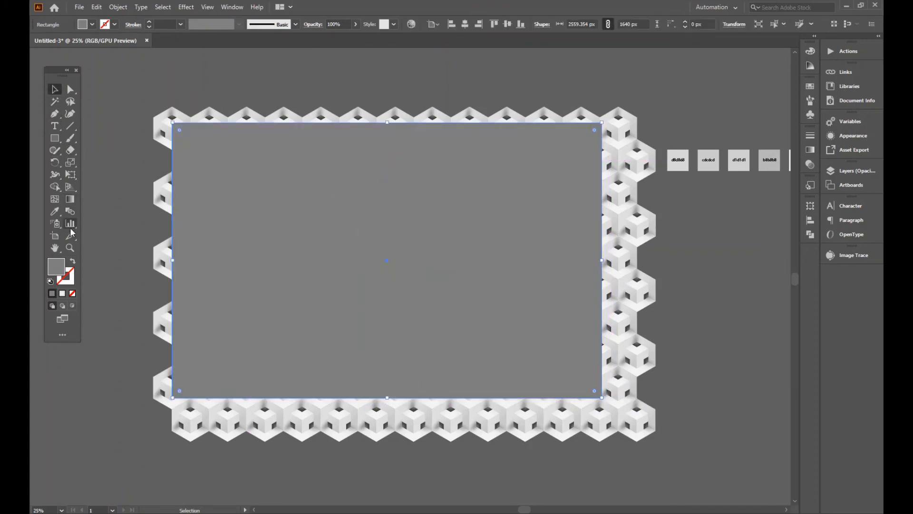
# - Examine how the gray rectangle's upper edge lines up with the artboard edge, with nothing selected
pyautogui.click(70, 247)
pyautogui.moveTo(388, 118); pyautogui.dragTo(628, 316)
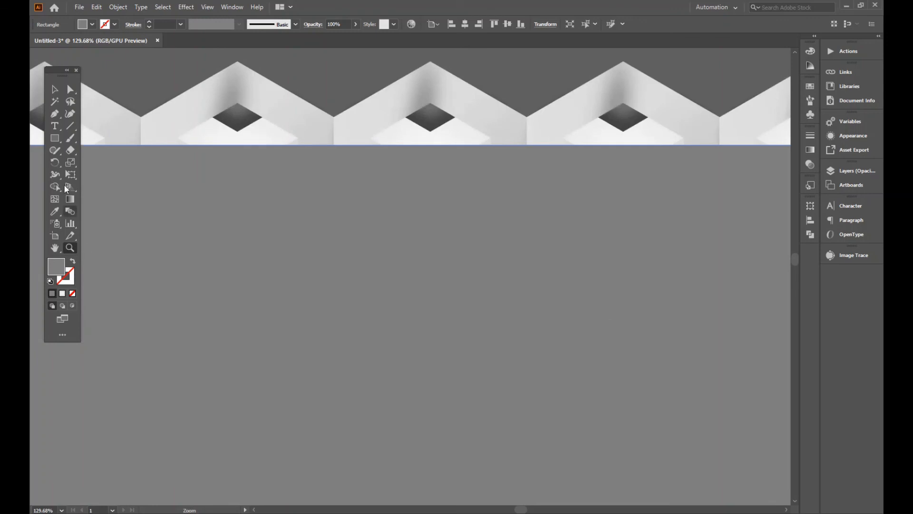
pyautogui.click(53, 88)
pyautogui.hotkey('ctrl', 'shift', 'a')
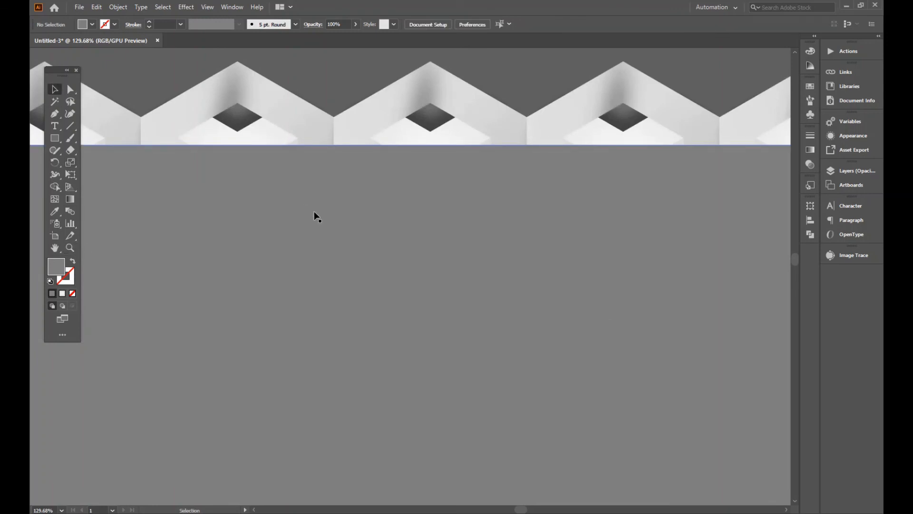
pyautogui.press('a')
pyautogui.hotkey('ctrl', '-')
pyautogui.hotkey('ctrl', '-')
pyautogui.hotkey('ctrl', '-')
pyautogui.hotkey('ctrl', '-')
pyautogui.hotkey('ctrl', '-')
pyautogui.hotkey('ctrl', '-')
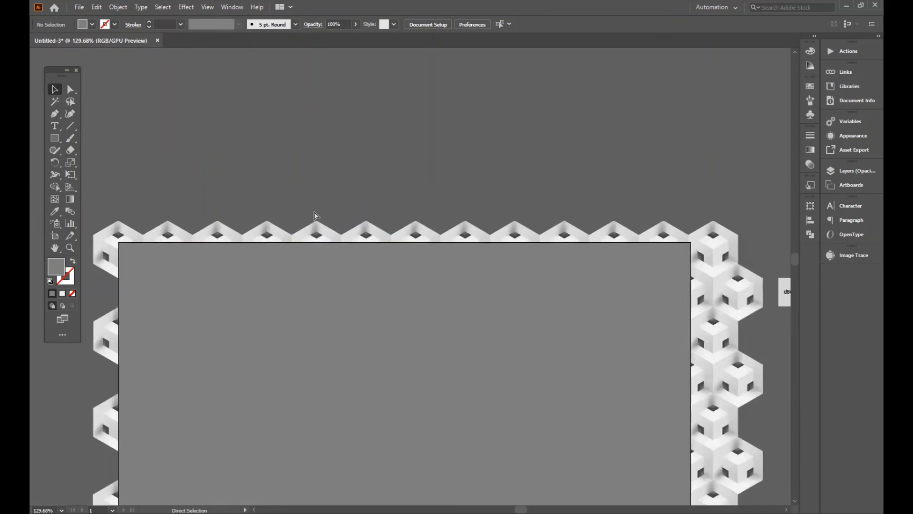
# - Select all the cube pattern rows together with the gray rectangle covering the artboard
pyautogui.moveTo(383, 311); pyautogui.dragTo(336, 220)
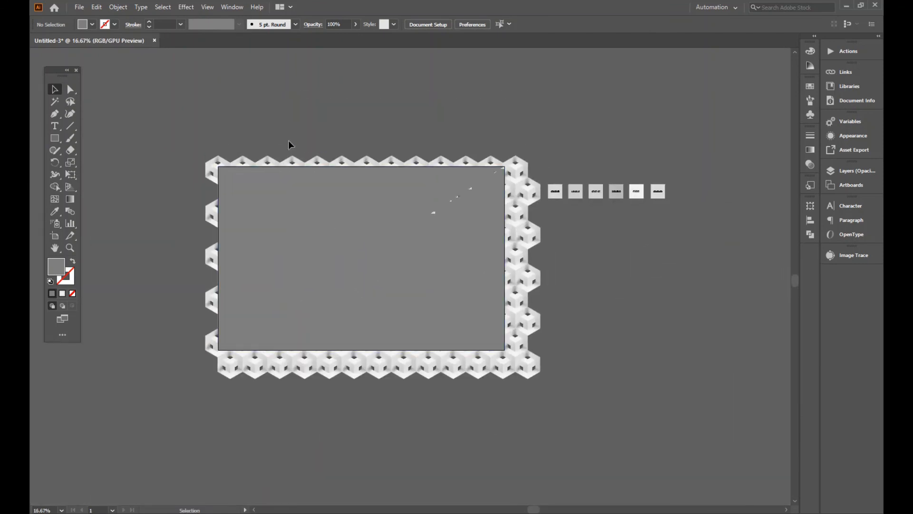
pyautogui.click(382, 268)
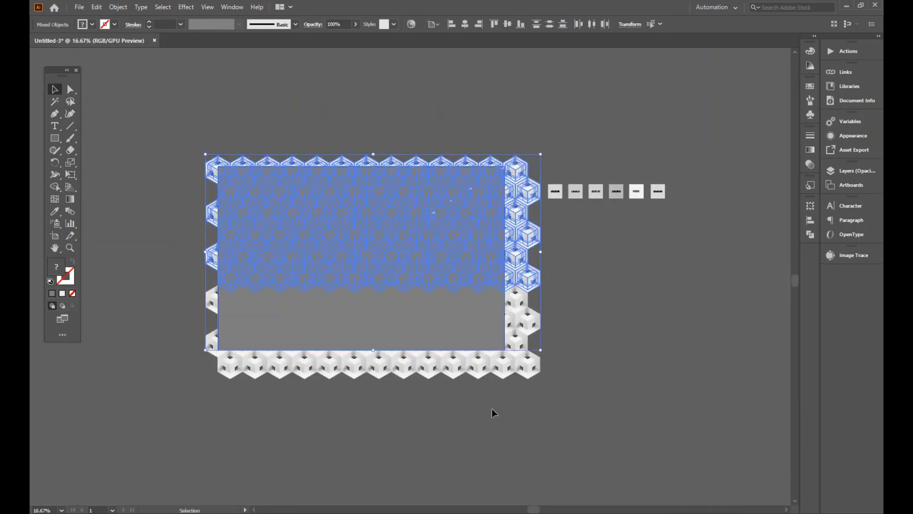
pyautogui.click(549, 403)
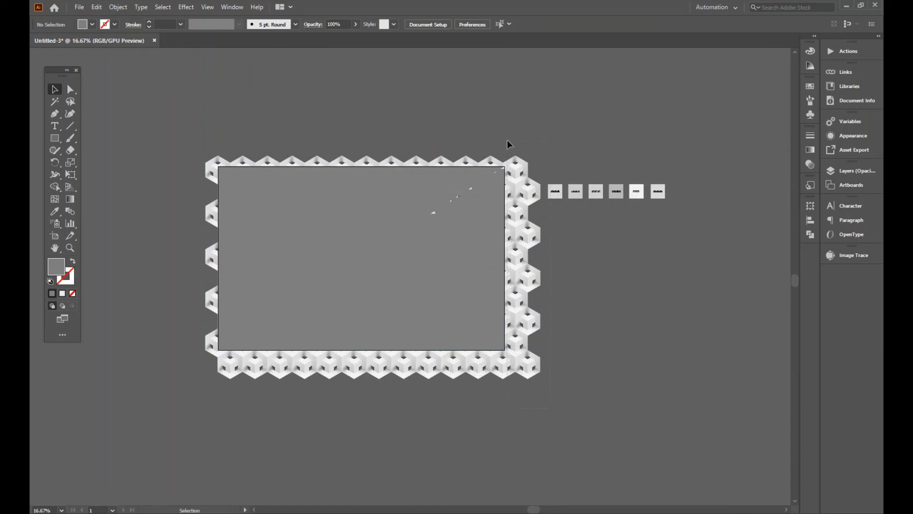
pyautogui.moveTo(507, 139); pyautogui.dragTo(552, 195)
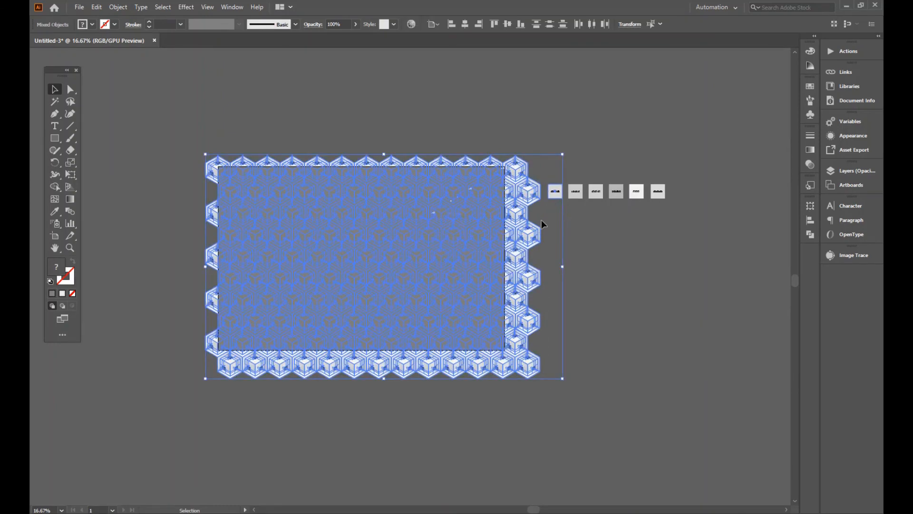
# - Group the selected cube pattern artwork into a single object
pyautogui.rightClick(523, 185)
pyautogui.click(544, 262)
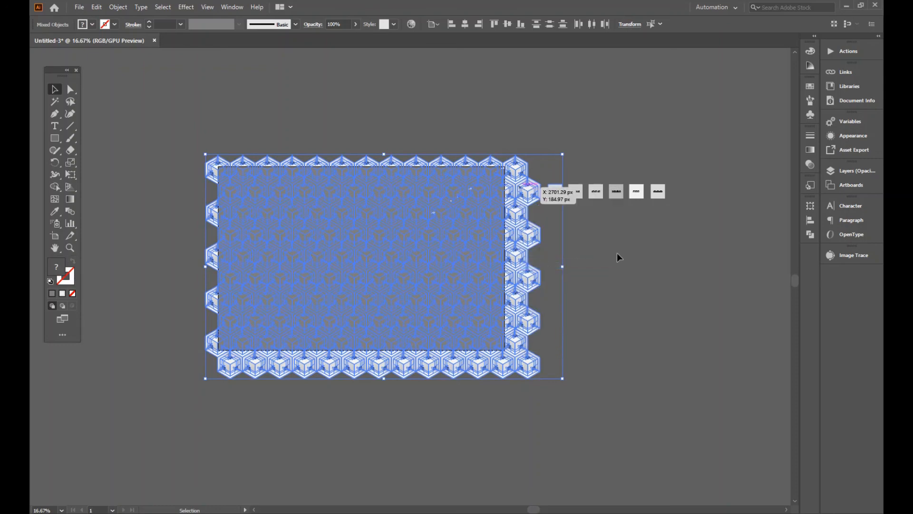
pyautogui.click(617, 257)
pyautogui.click(480, 280)
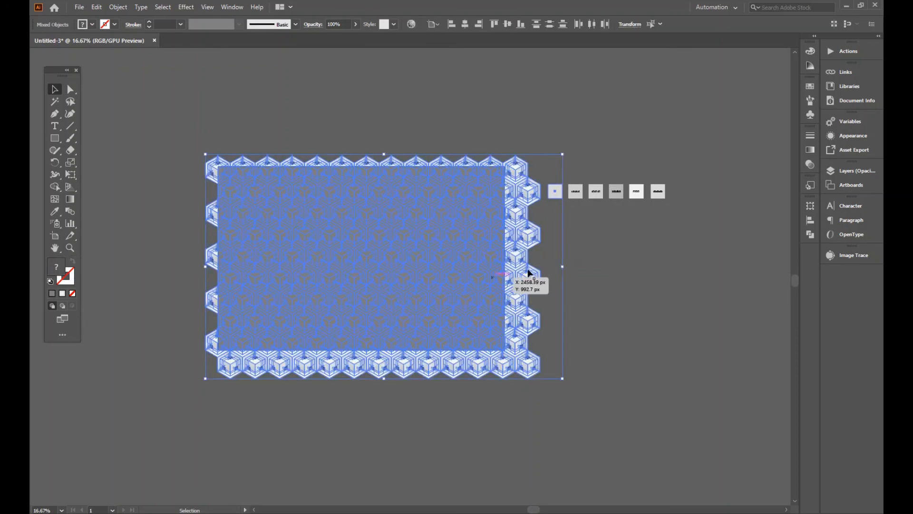
pyautogui.click(561, 209)
pyautogui.click(555, 192)
pyautogui.rightClick(558, 195)
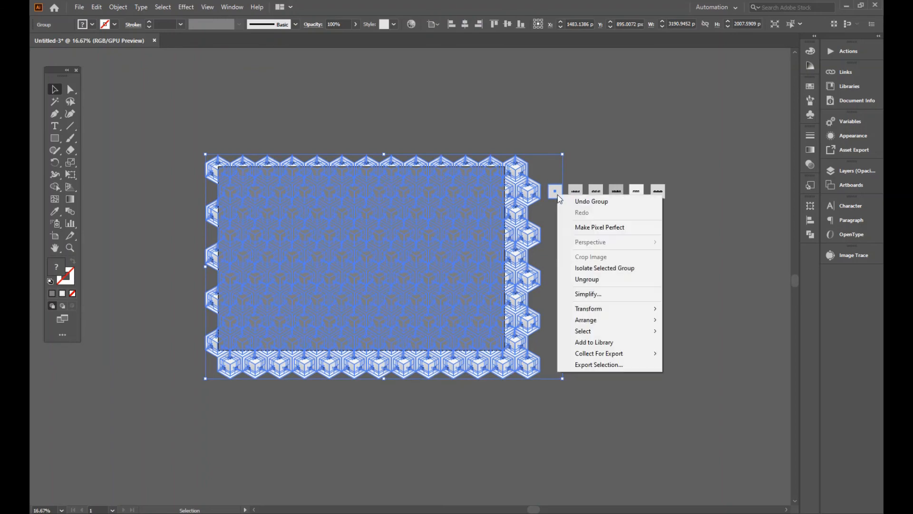
pyautogui.click(686, 256)
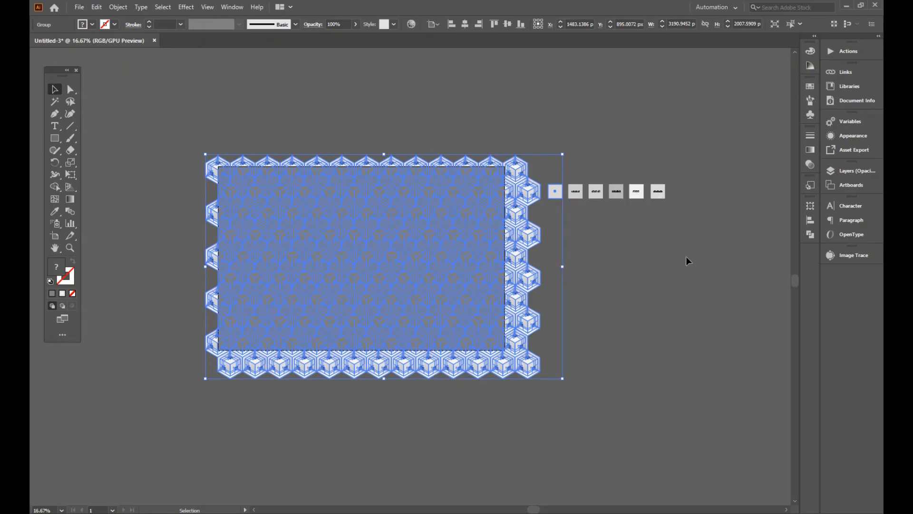
# - Make a clipping mask that trims the cube pattern to the gray artboard-sized rectangle, and clear the selection
pyautogui.click(514, 218)
pyautogui.rightClick(400, 214)
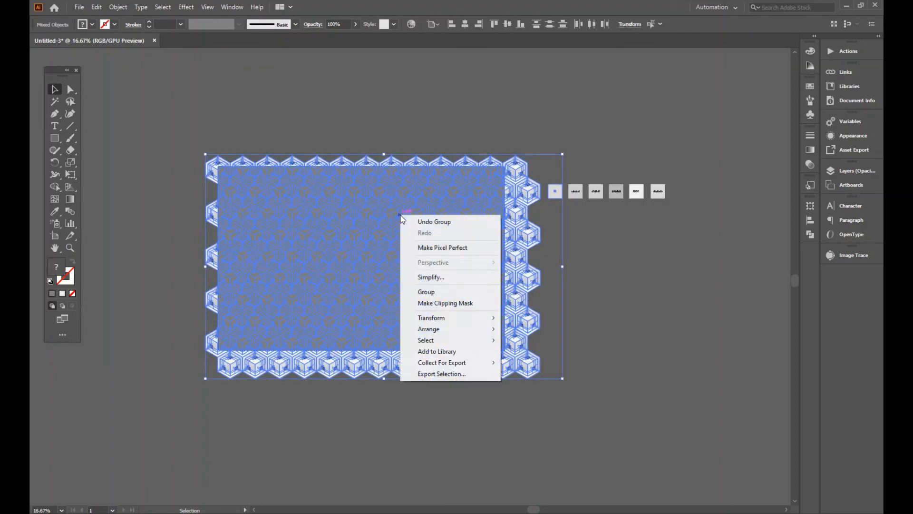
pyautogui.click(448, 309)
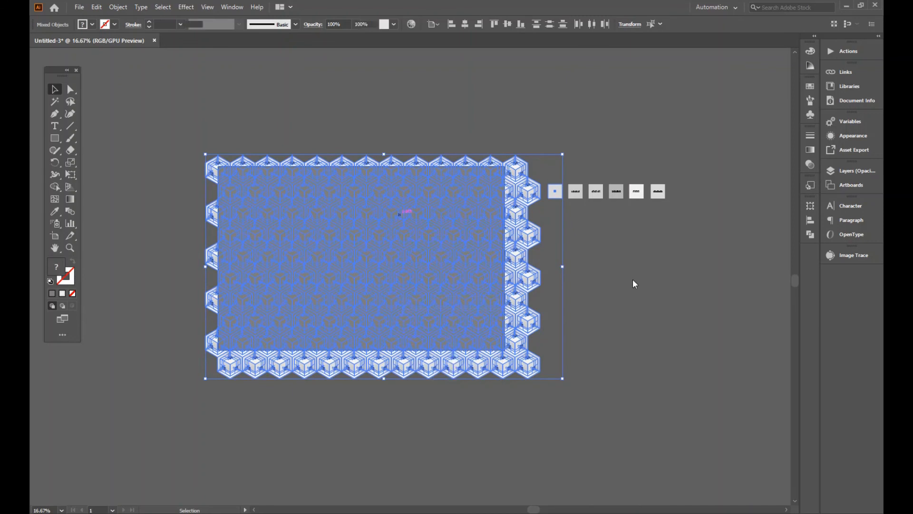
pyautogui.click(578, 292)
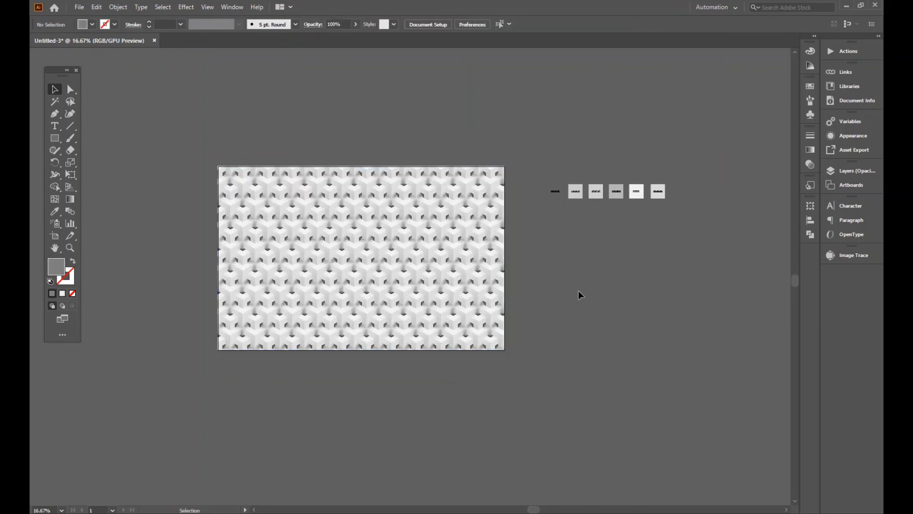
# - Examine the clipped cube pattern up close, from the artboard's lower edge to its upper edge
pyautogui.moveTo(573, 256); pyautogui.dragTo(648, 244)
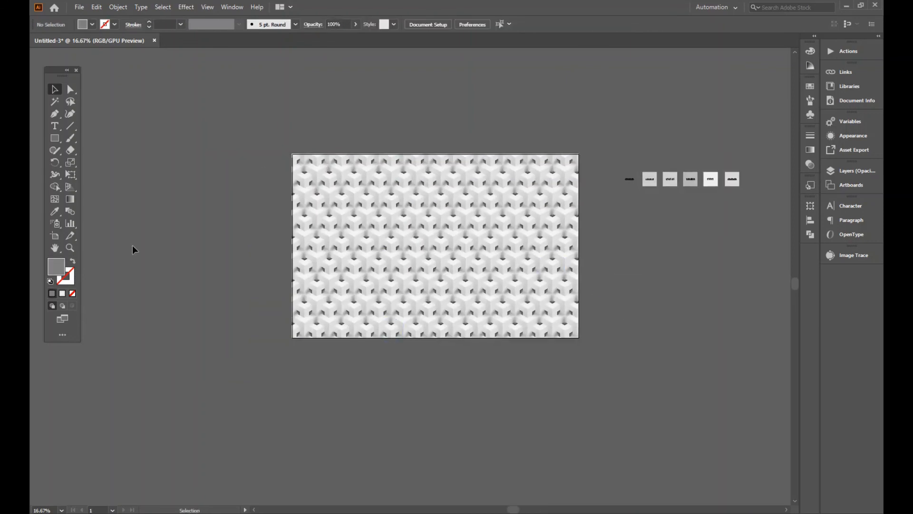
pyautogui.scroll(2, 379, 298)
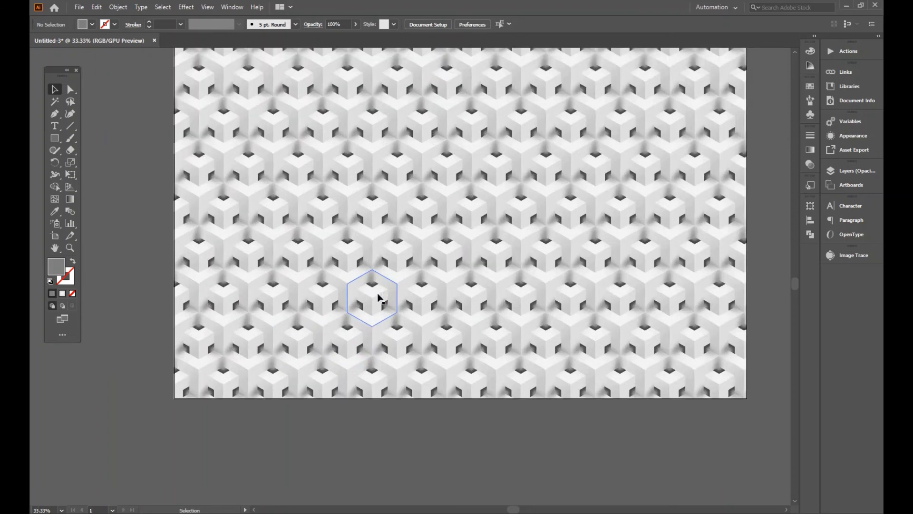
pyautogui.moveTo(407, 245); pyautogui.dragTo(374, 301)
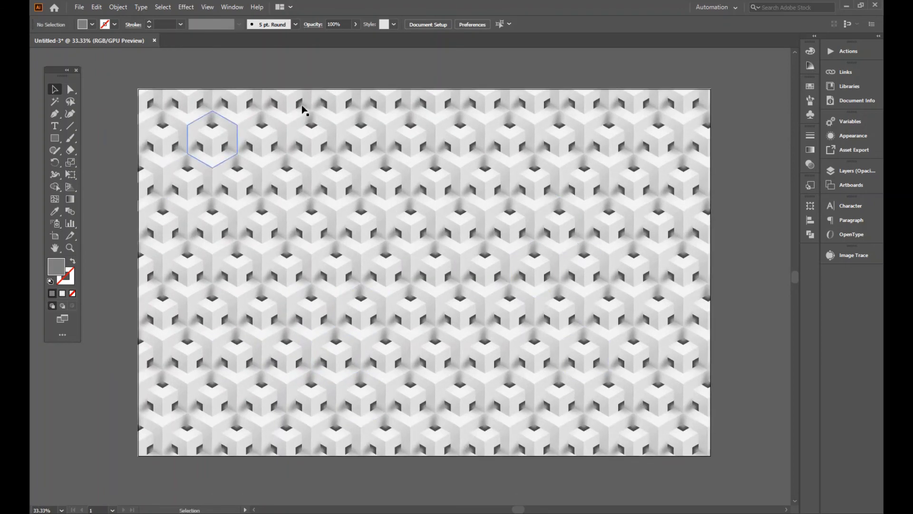